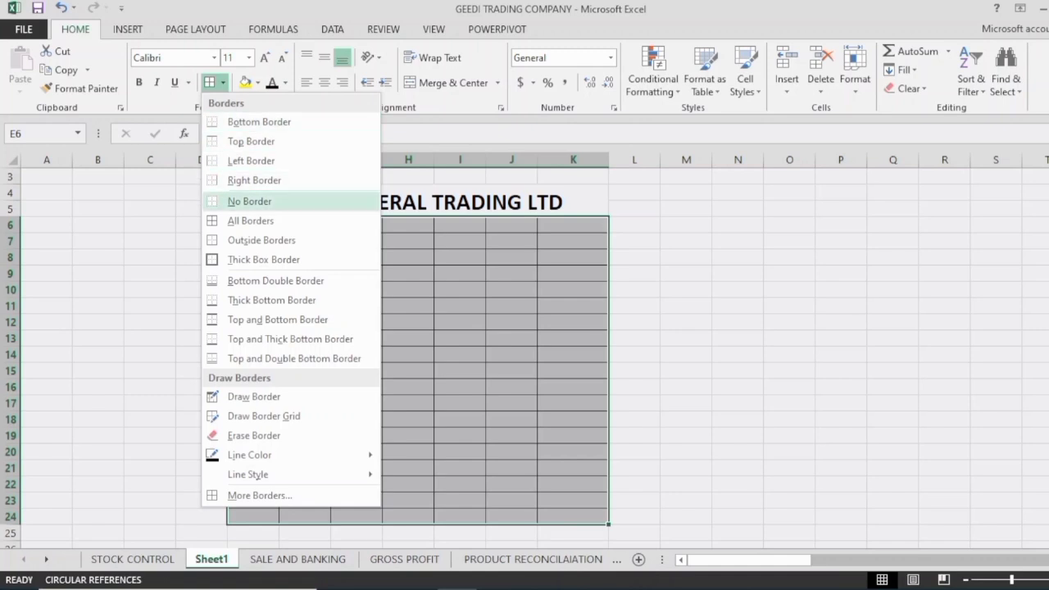
Remove all borders from the range E6:K24 below the company title on Sheet1
{"action": "key", "text": "Return"}
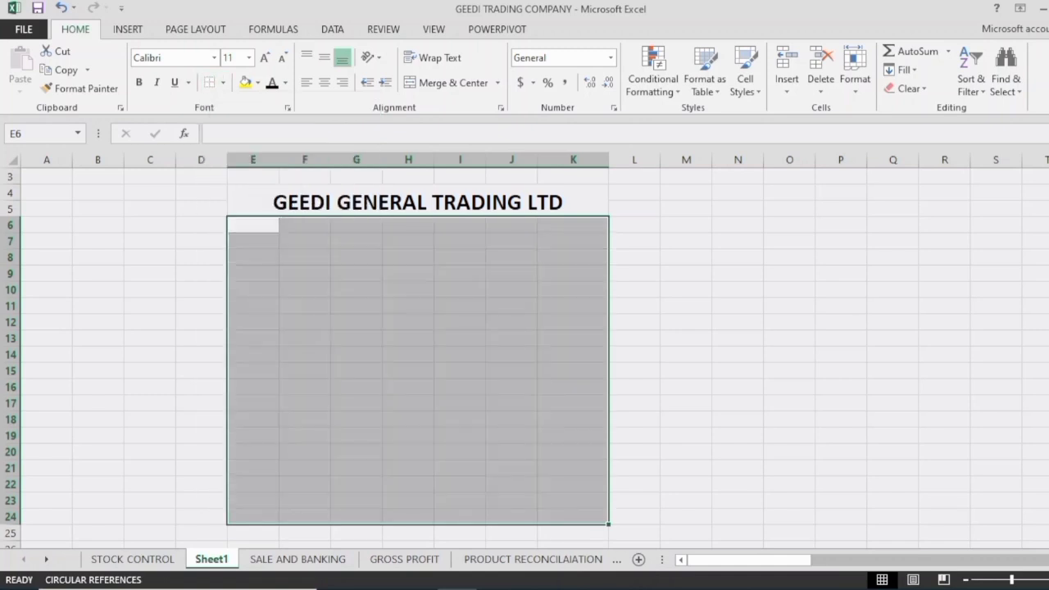
{"action": "left_click", "coordinate": [572, 306]}
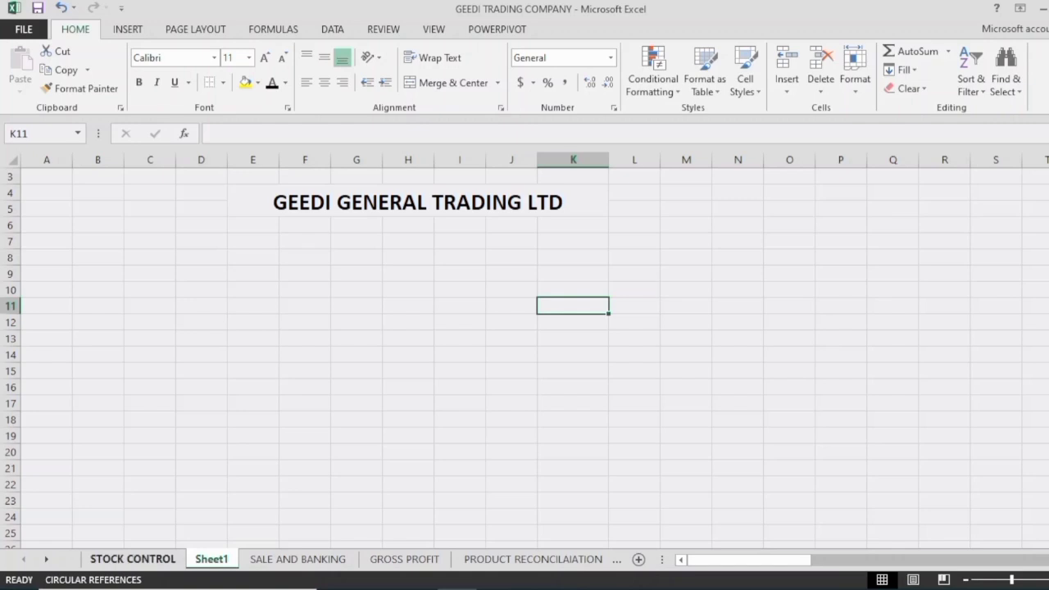
Using the STOCK CONTROL sheet as reference, merge and center G6:I6 on Sheet1 and enter the bold subtitle STOCK CONTROL
{"action": "left_click", "coordinate": [133, 559]}
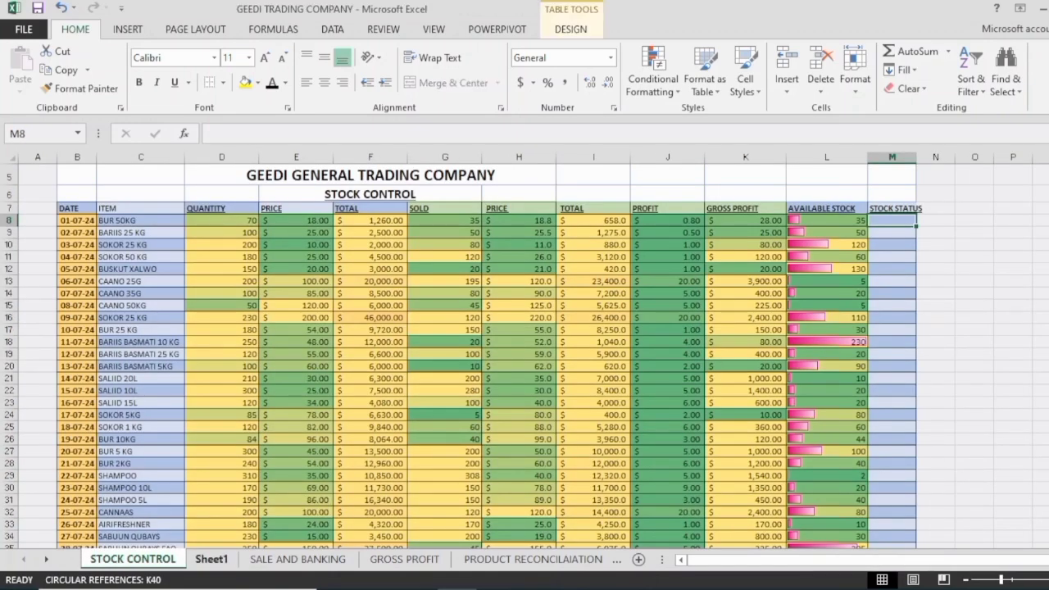
{"action": "left_click", "coordinate": [211, 559]}
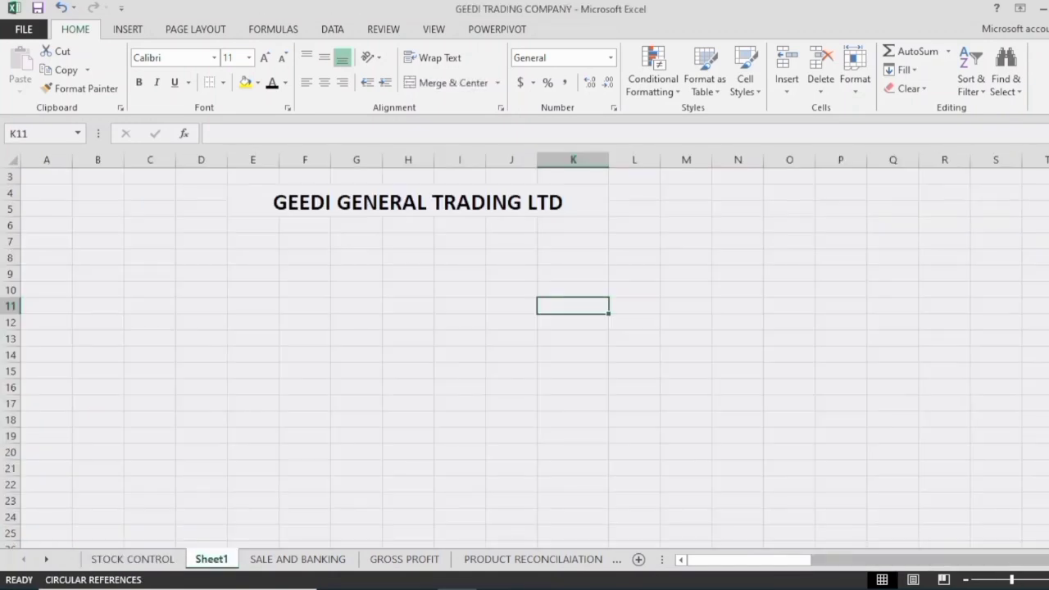
{"action": "left_click", "coordinate": [133, 559]}
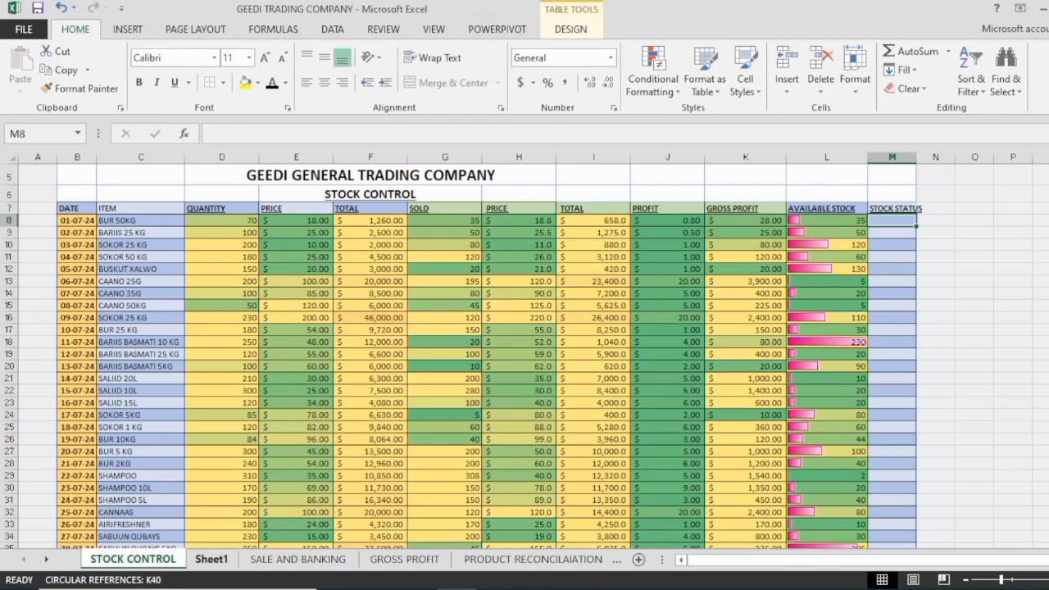
{"action": "left_click", "coordinate": [211, 559]}
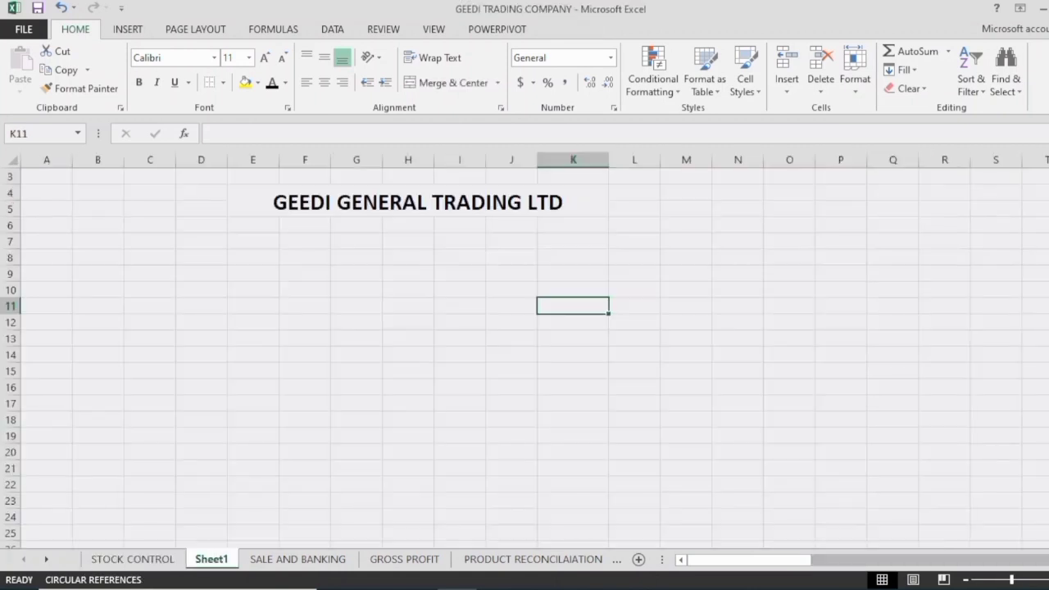
{"action": "left_click_drag", "start_coordinate": [356, 224], "coordinate": [460, 224]}
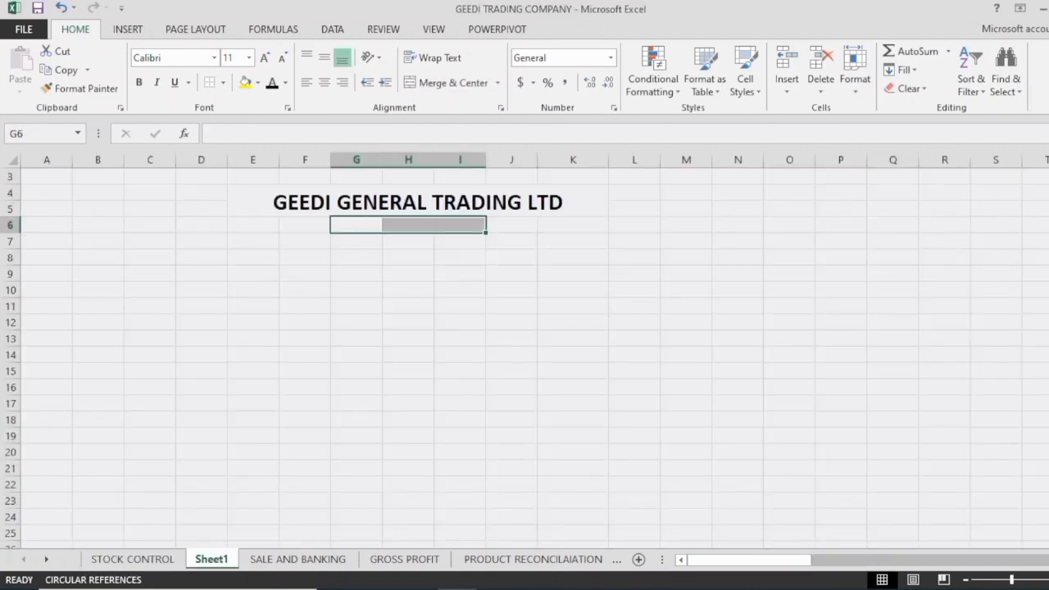
{"action": "left_click", "coordinate": [453, 82]}
{"action": "type", "text": "STO"}
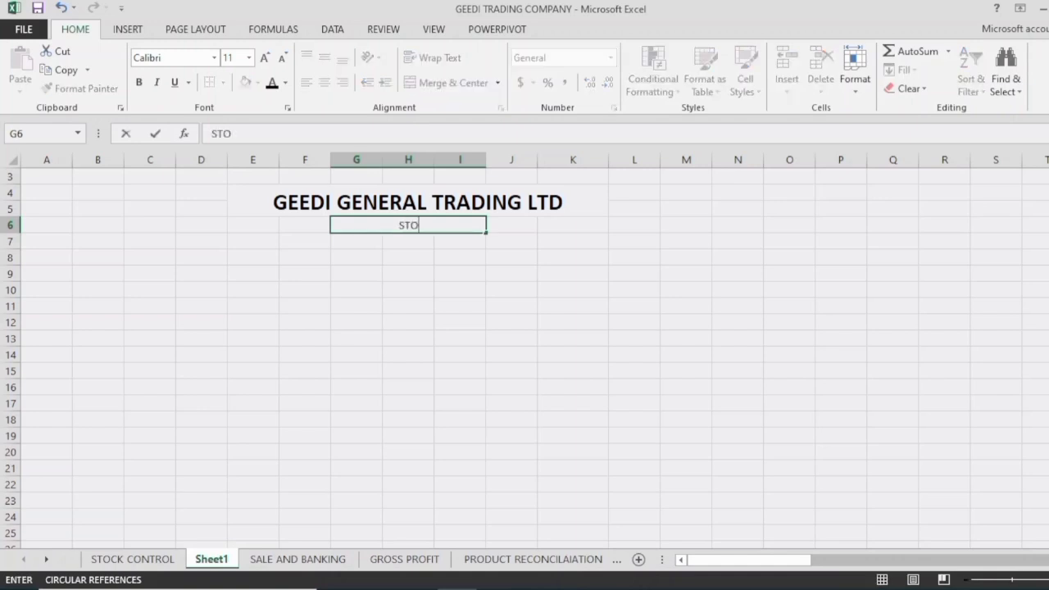
{"action": "type", "text": "CK CONT"}
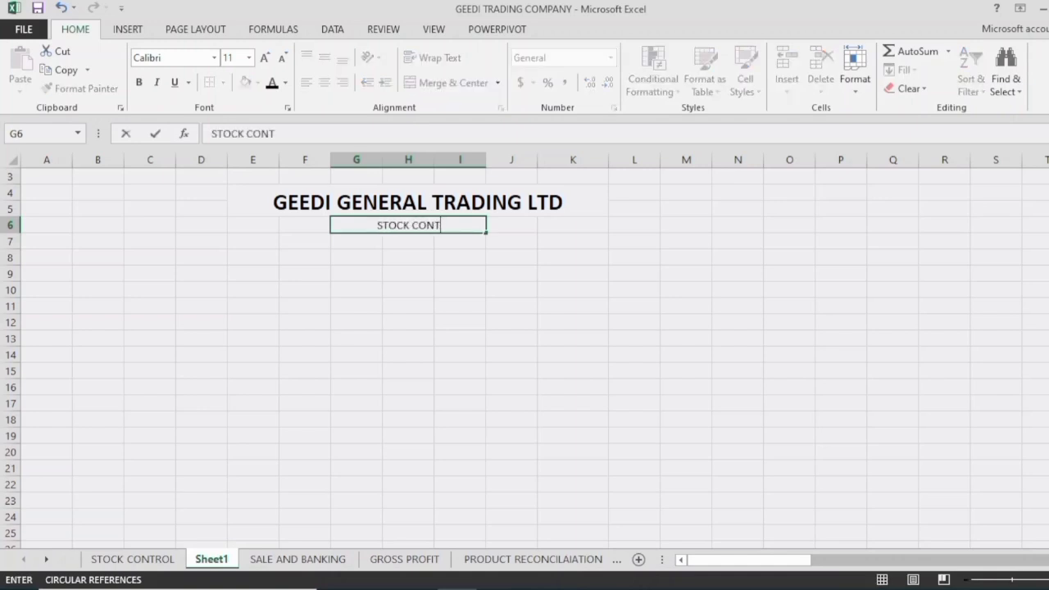
{"action": "type", "text": "ROL"}
{"action": "key", "text": "Return"}
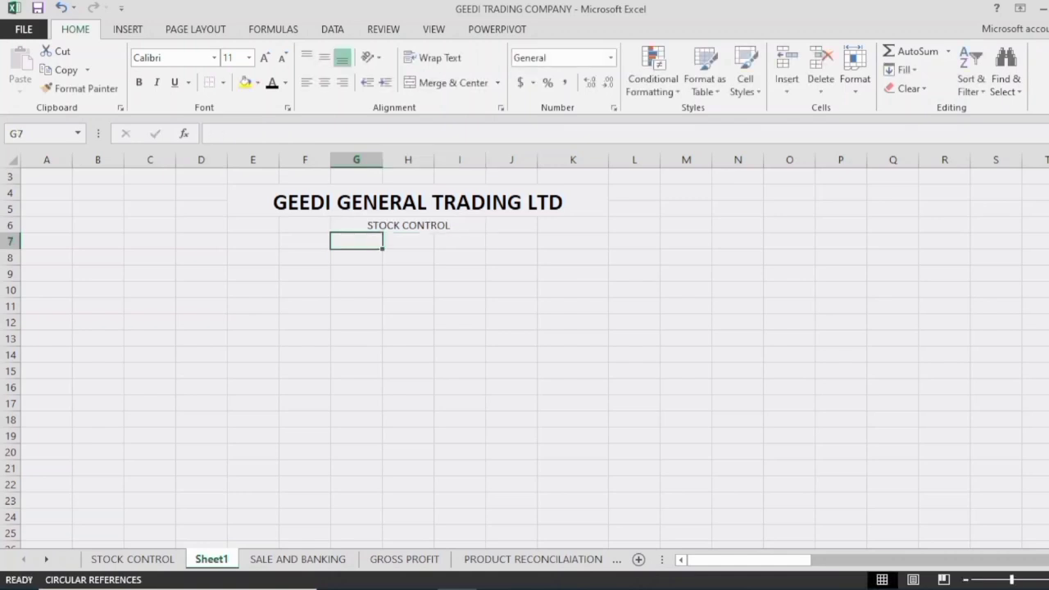
{"action": "left_click", "coordinate": [408, 226]}
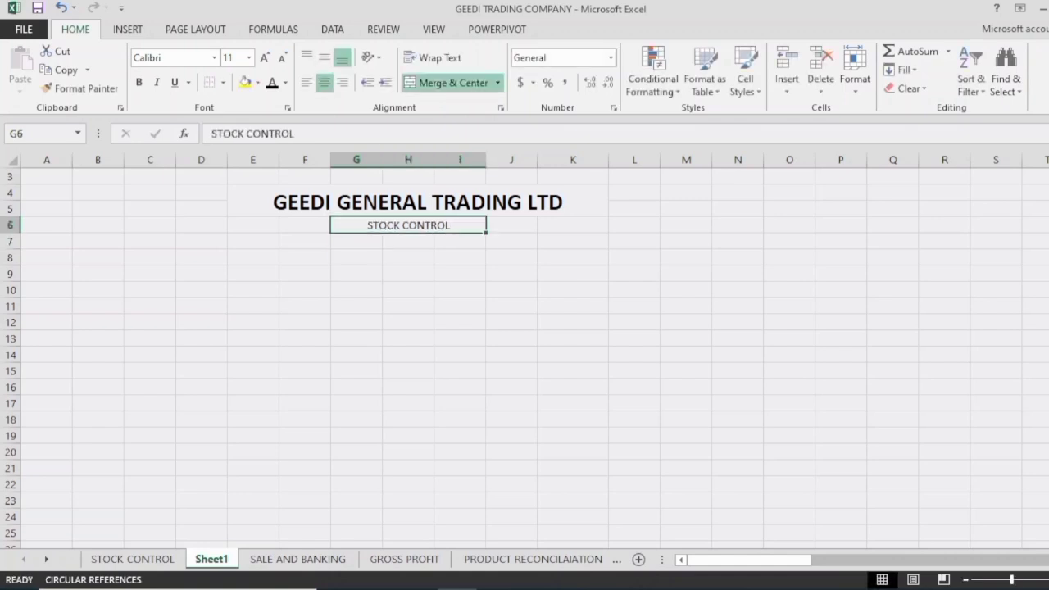
{"action": "left_click", "coordinate": [138, 82]}
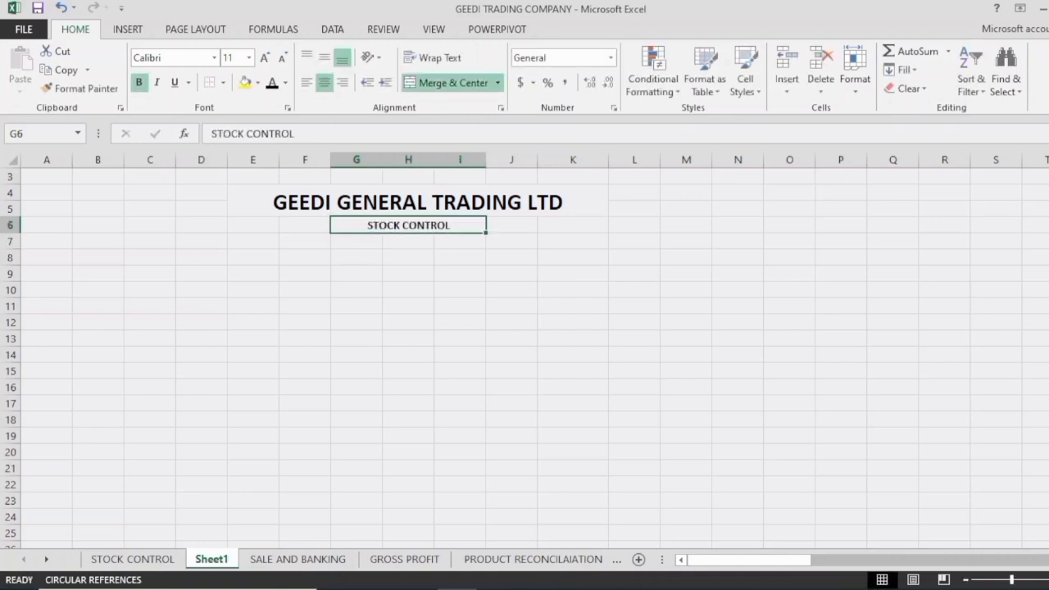
Copy the header row B7:M7 from the STOCK CONTROL sheet and paste it into Sheet1 starting at C7
{"action": "left_click", "coordinate": [252, 257]}
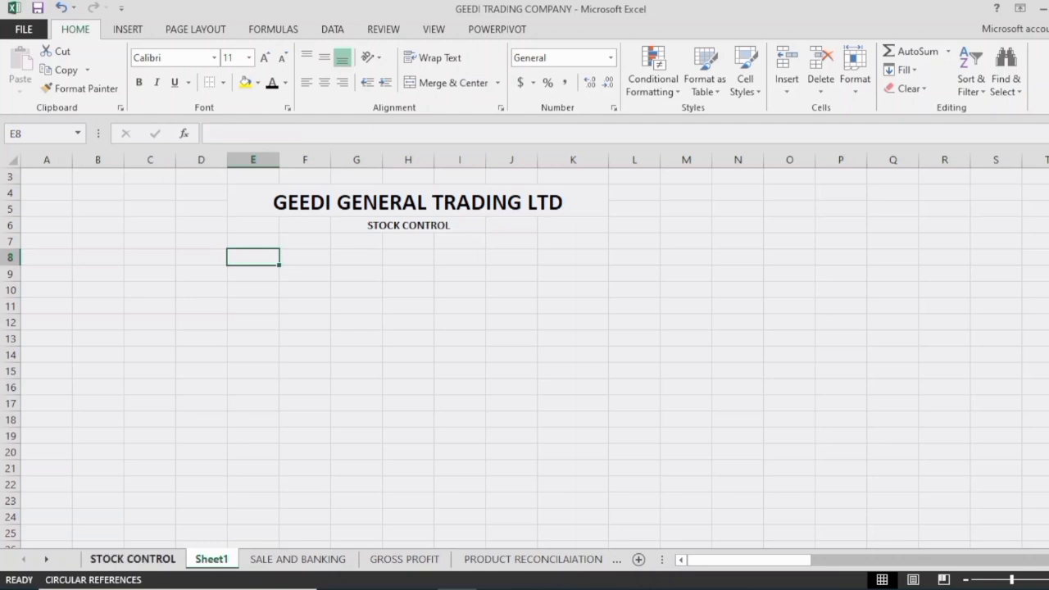
{"action": "left_click", "coordinate": [132, 559]}
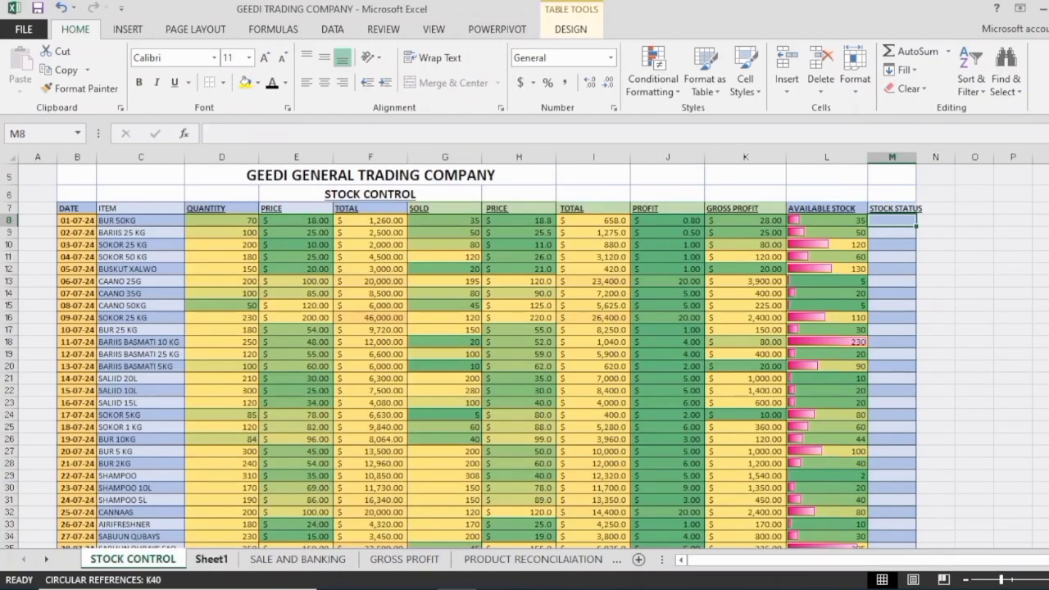
{"action": "left_click", "coordinate": [211, 558]}
{"action": "left_click", "coordinate": [132, 559]}
{"action": "left_click_drag", "start_coordinate": [76, 208], "coordinate": [914, 212]}
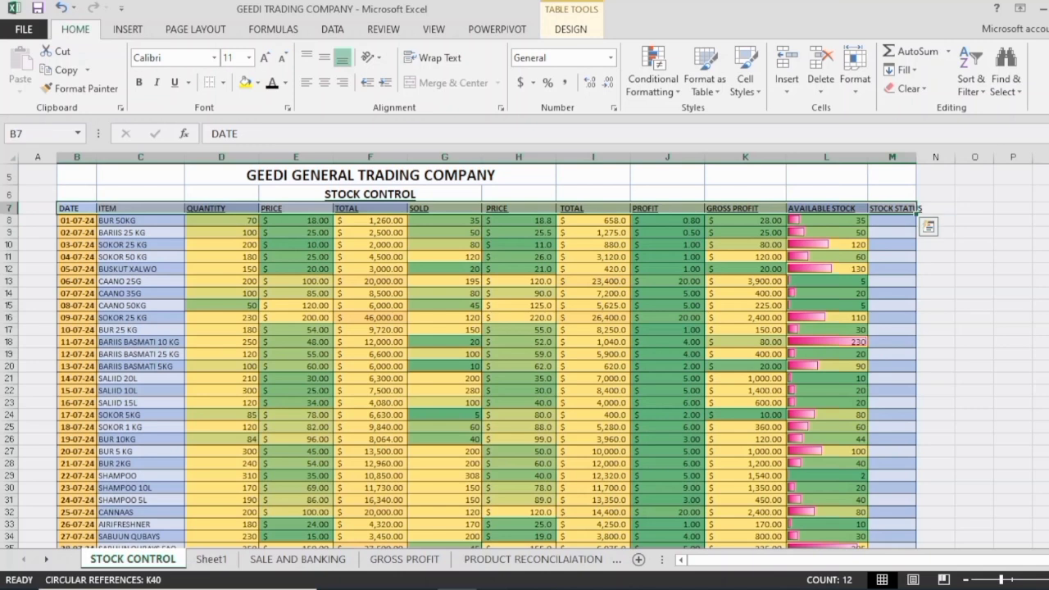
{"action": "key", "text": "ctrl+c"}
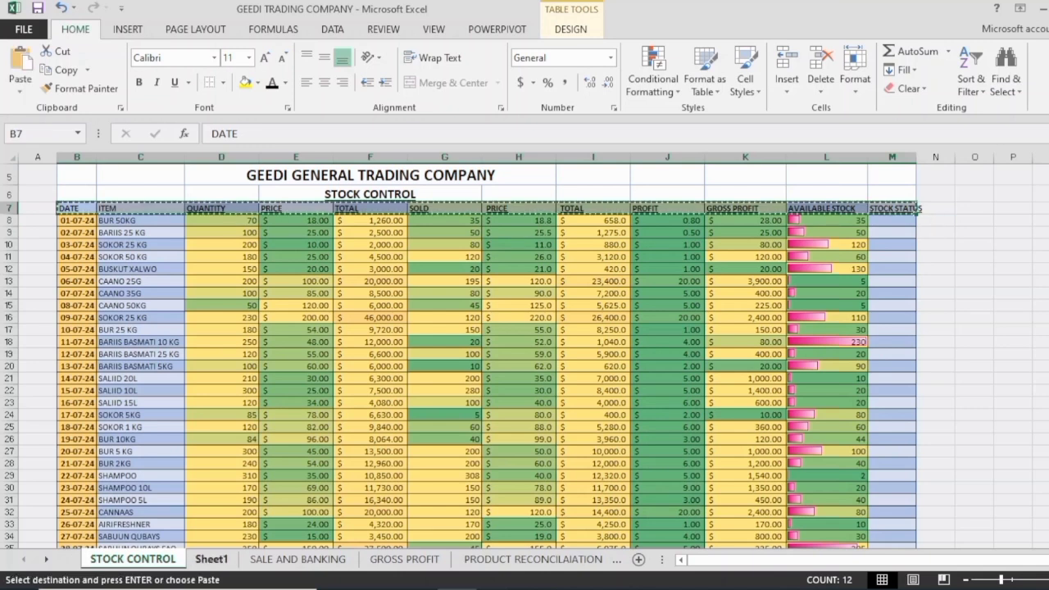
{"action": "key", "text": "ctrl+Page_Down"}
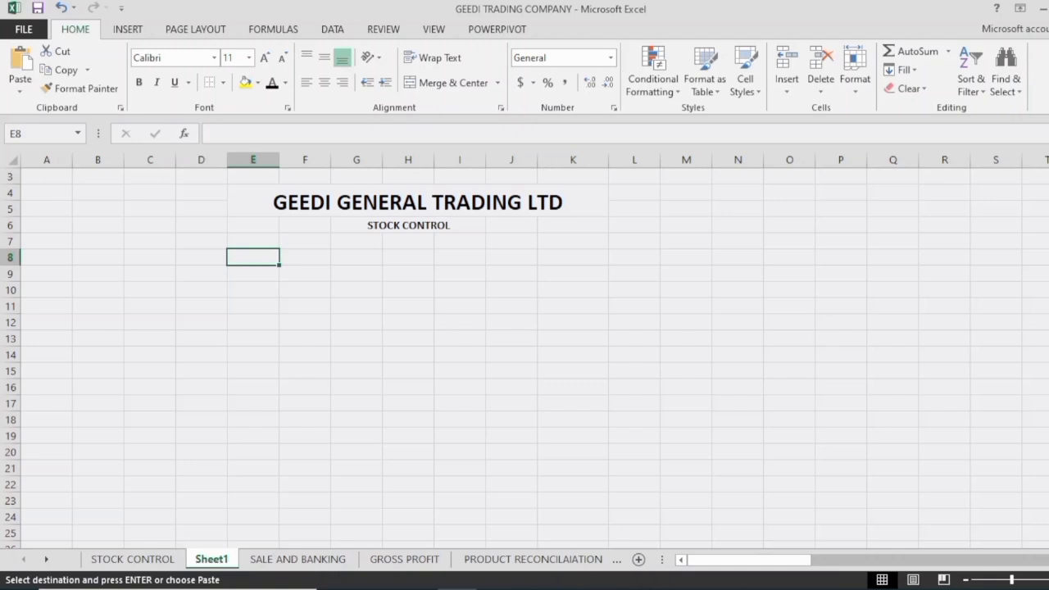
{"action": "left_click", "coordinate": [150, 241]}
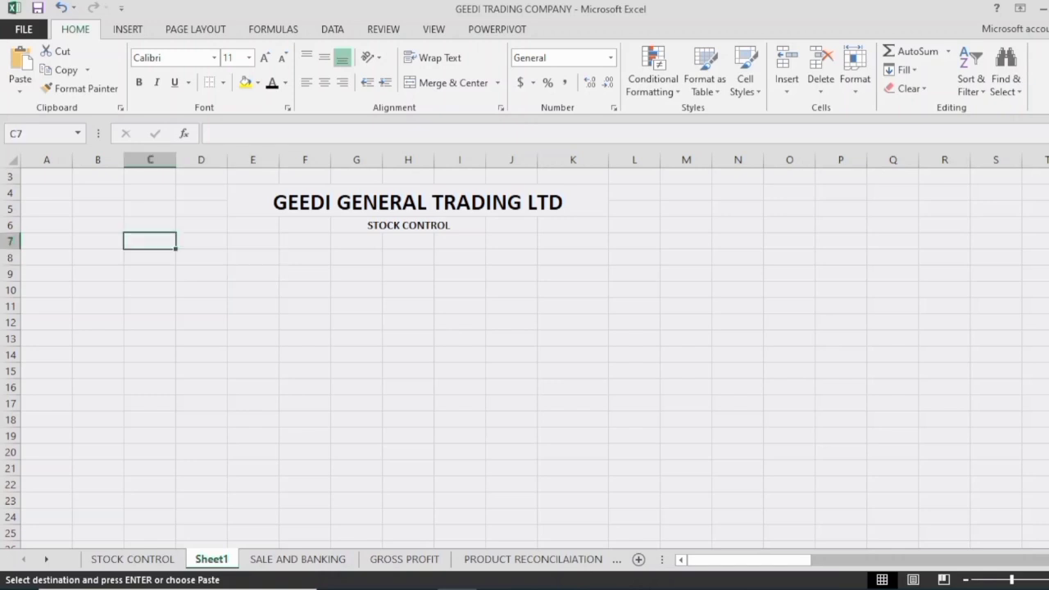
{"action": "key", "text": "Return"}
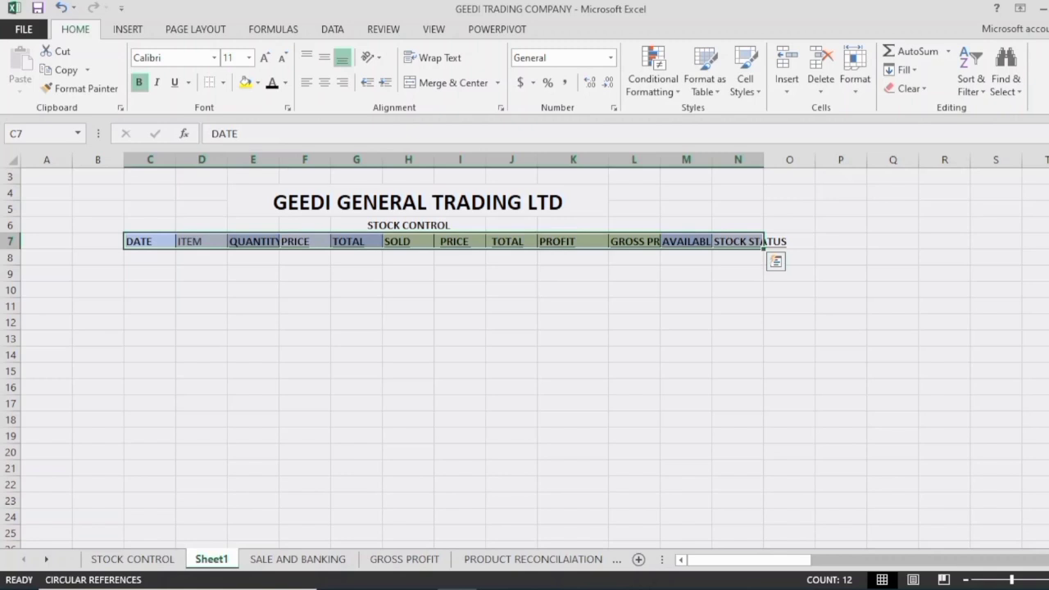
Clear the fill colour and the underlining from the pasted header row C7:O7
{"action": "left_click", "coordinate": [149, 257]}
{"action": "left_click", "coordinate": [150, 241]}
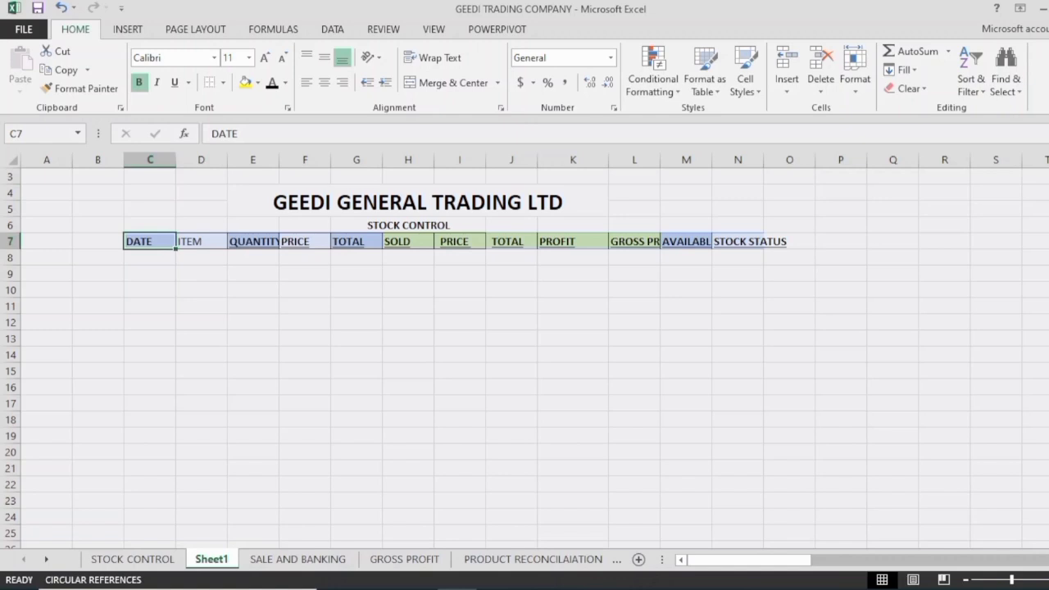
{"action": "left_click_drag", "start_coordinate": [150, 241], "coordinate": [789, 241]}
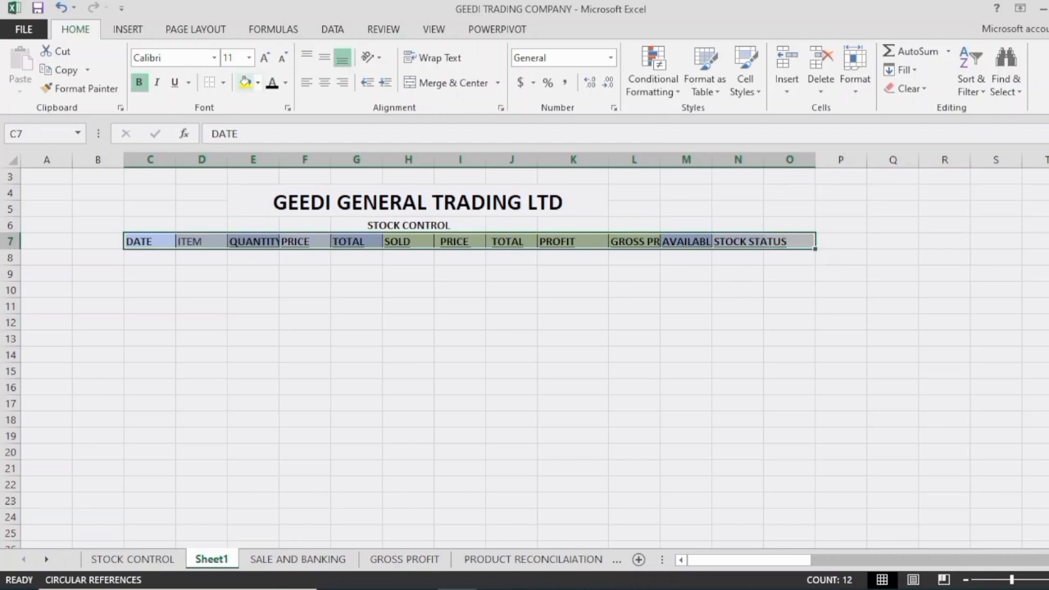
{"action": "left_click", "coordinate": [257, 83]}
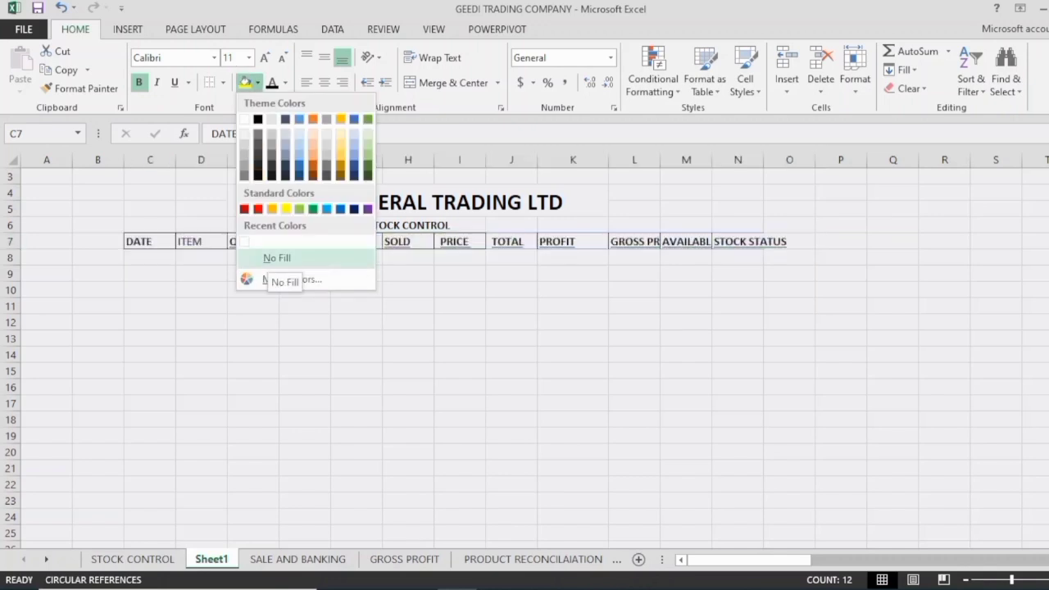
{"action": "left_click", "coordinate": [276, 258]}
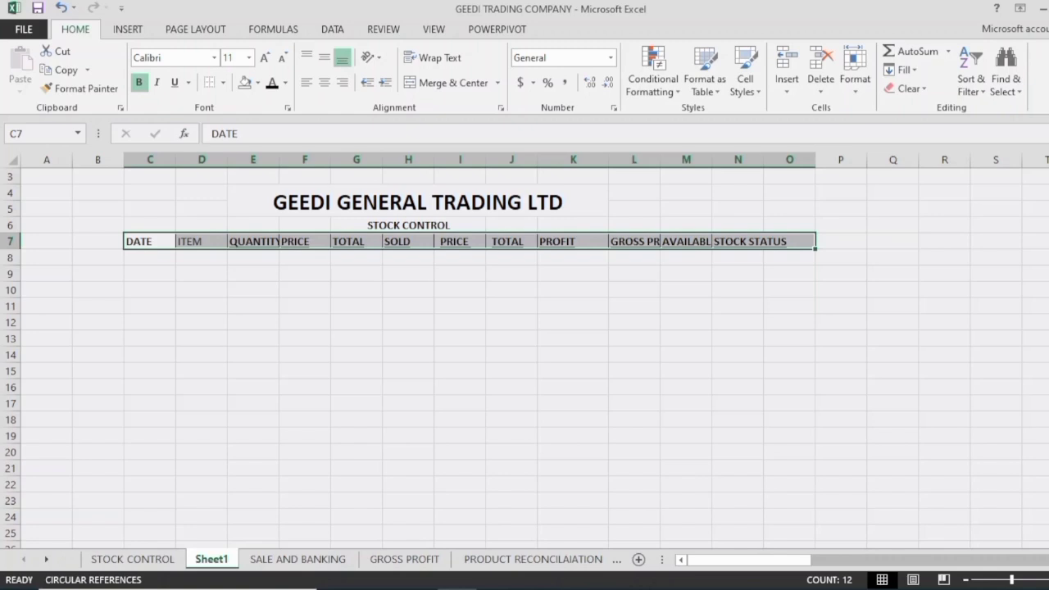
{"action": "left_click", "coordinate": [173, 82]}
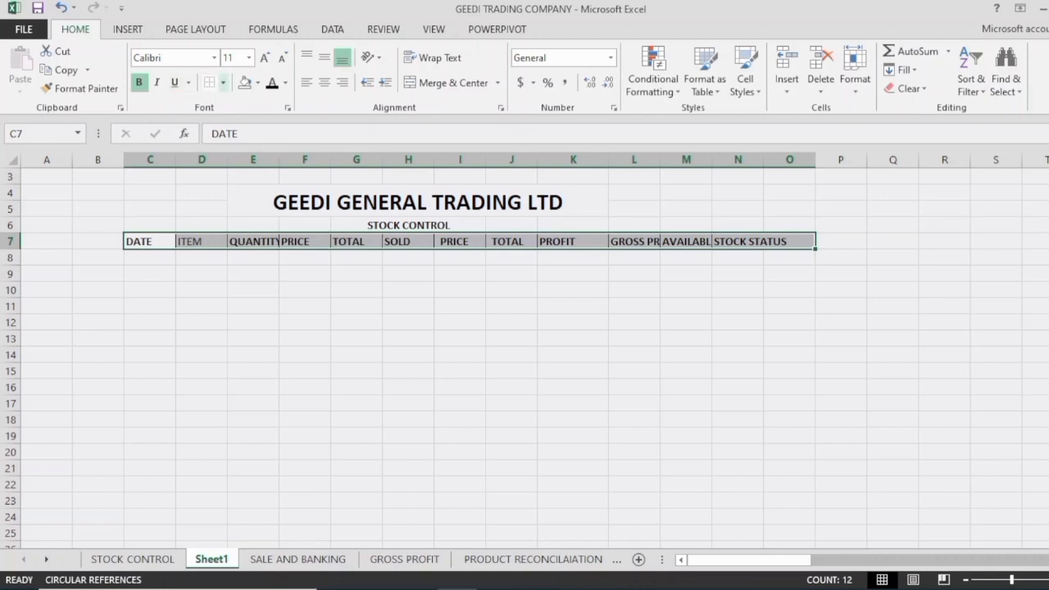
Try removing all borders from the header row C7:O7, and undo that change
{"action": "left_click", "coordinate": [222, 82]}
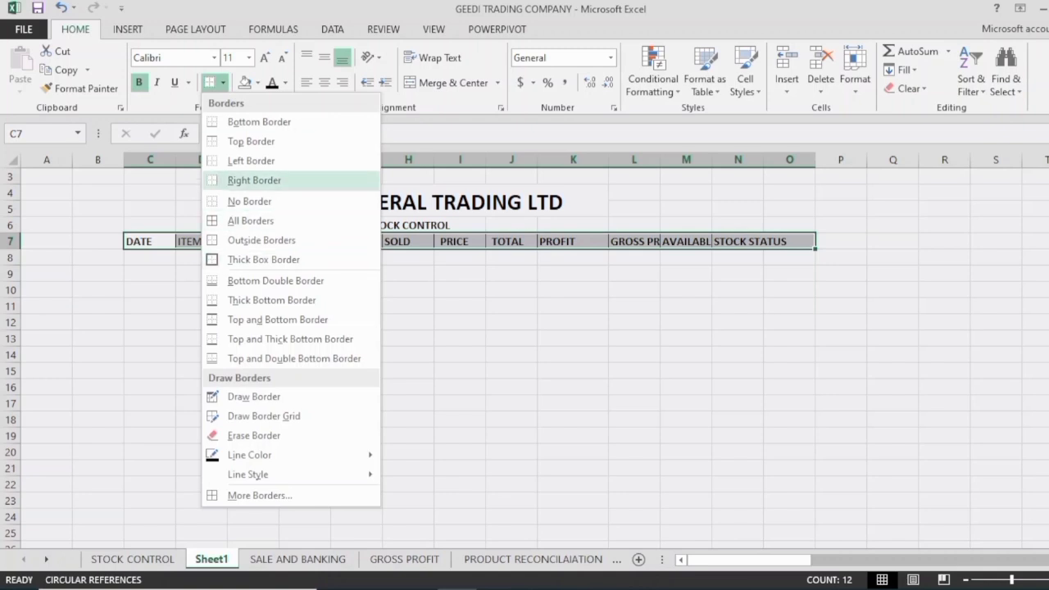
{"action": "left_click", "coordinate": [249, 200]}
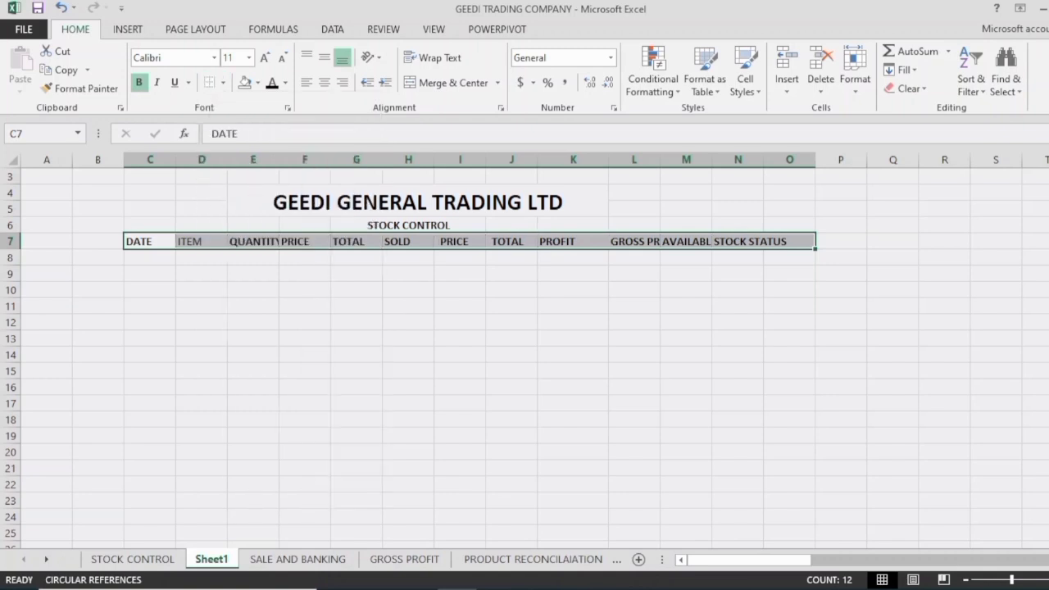
{"action": "key", "text": "ctrl+z"}
{"action": "left_click", "coordinate": [460, 274]}
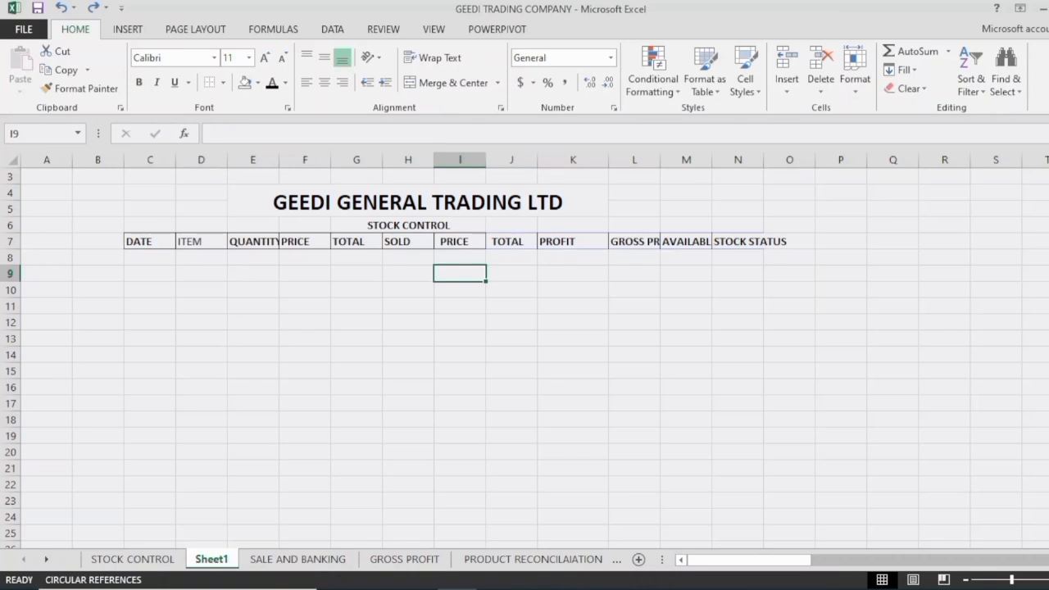
Apply All Borders to the table area from the header row at C7 down past row 28, across to column N
{"action": "left_click", "coordinate": [150, 242]}
{"action": "left_click_drag", "start_coordinate": [150, 242], "coordinate": [763, 547]}
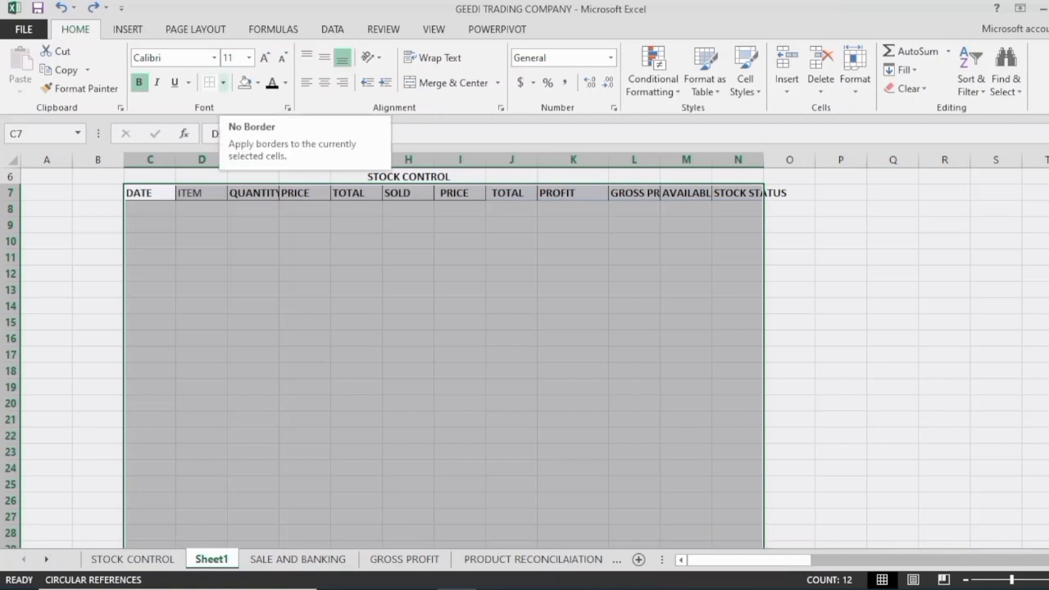
{"action": "left_click", "coordinate": [222, 82]}
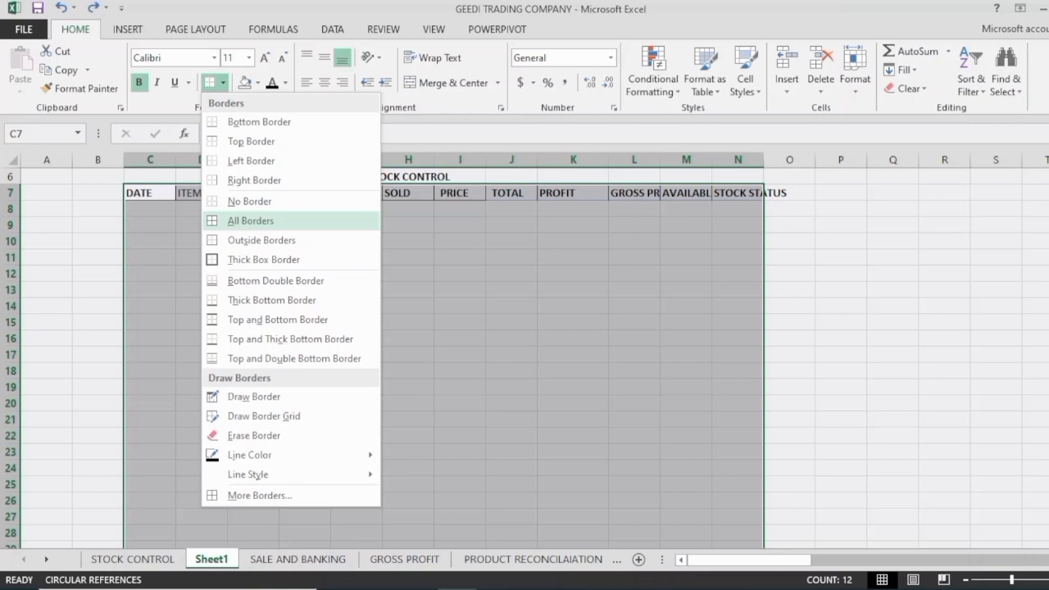
{"action": "left_click", "coordinate": [249, 220]}
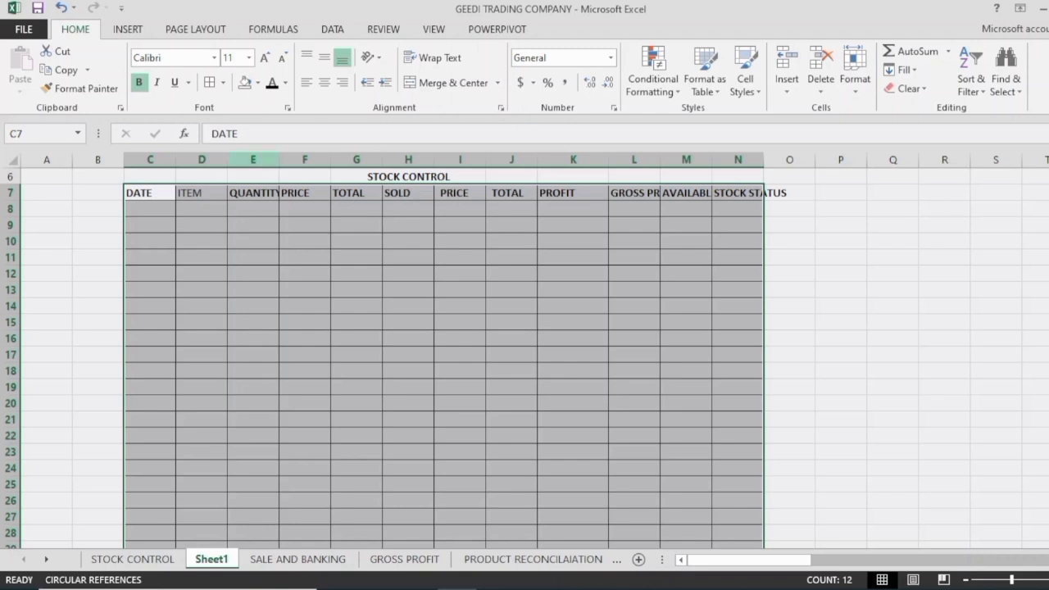
AutoFit the widths of the DATE, AVAILABLE STOCK and STOCK STATUS columns (C, M and N)
{"action": "left_click", "coordinate": [253, 160]}
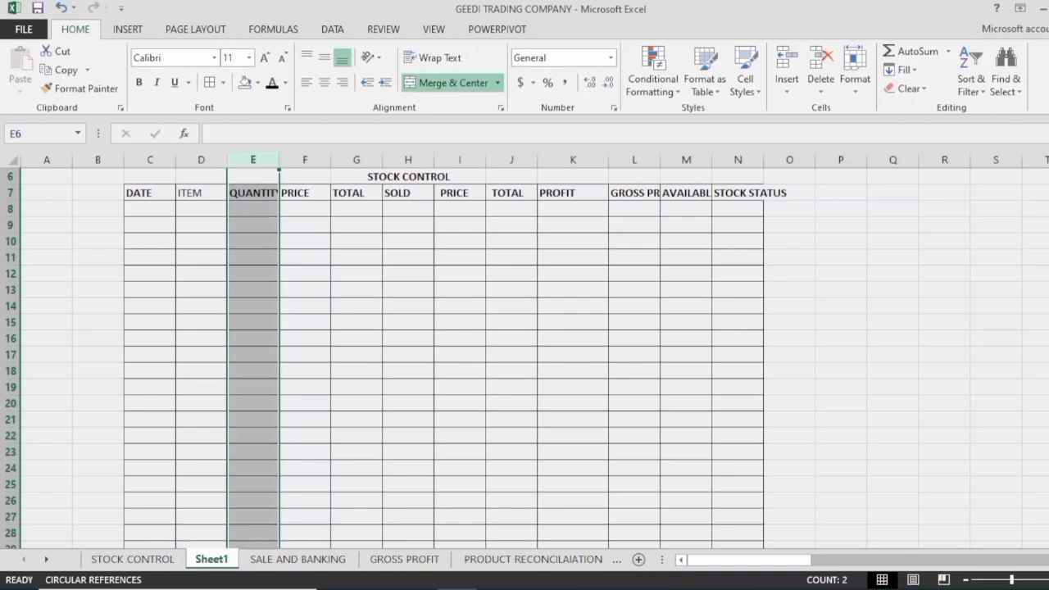
{"action": "left_click_drag", "start_coordinate": [150, 193], "coordinate": [738, 386]}
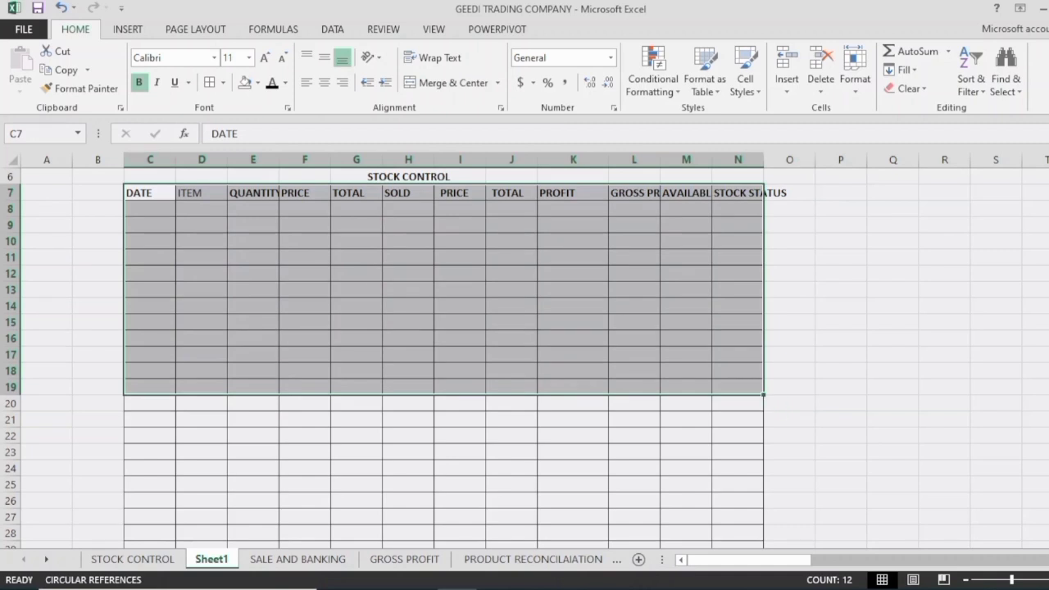
{"action": "double_click", "coordinate": [175, 159]}
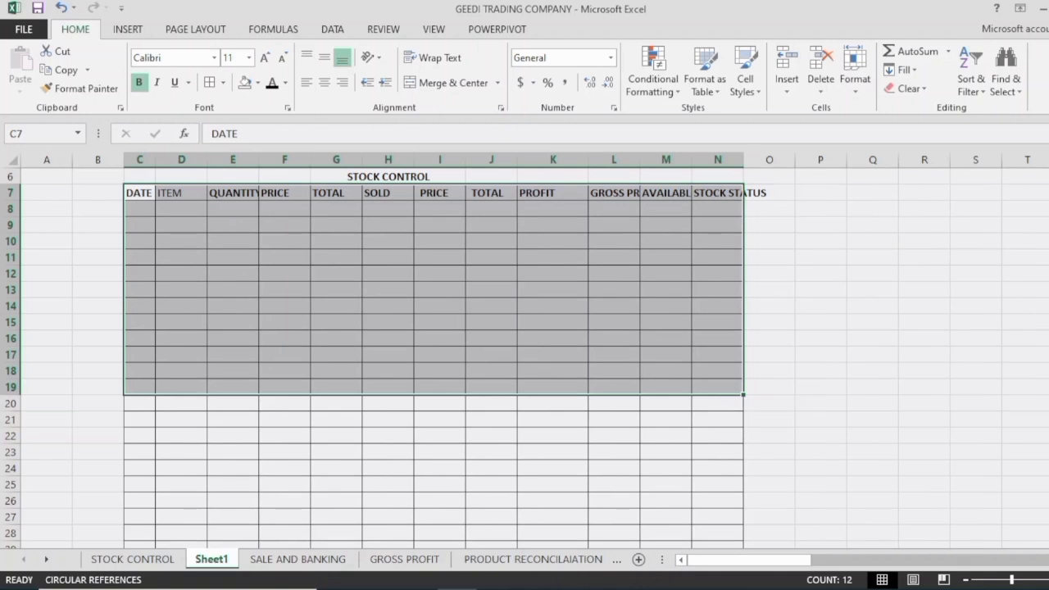
{"action": "double_click", "coordinate": [692, 160]}
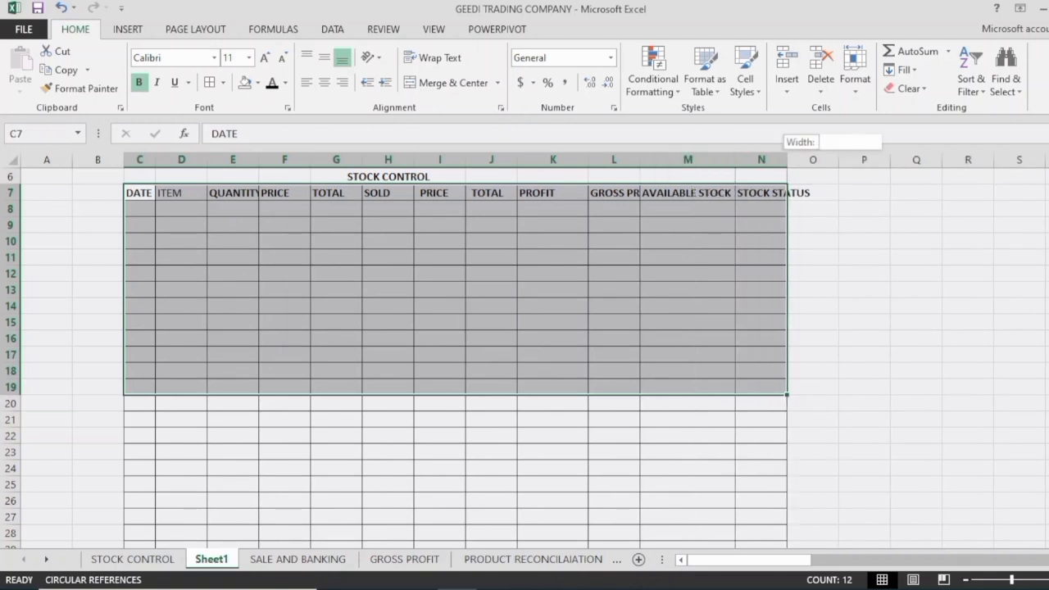
{"action": "double_click", "coordinate": [787, 159]}
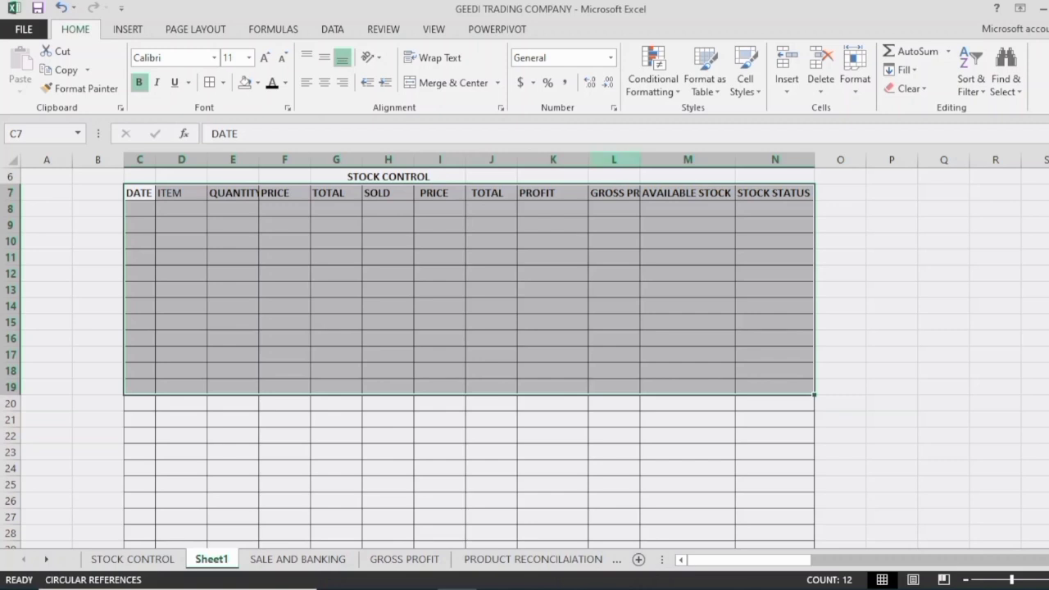
AutoFit the widths of the GROSS PROFIT column L and the QUANTITY column E
{"action": "left_click", "coordinate": [614, 159]}
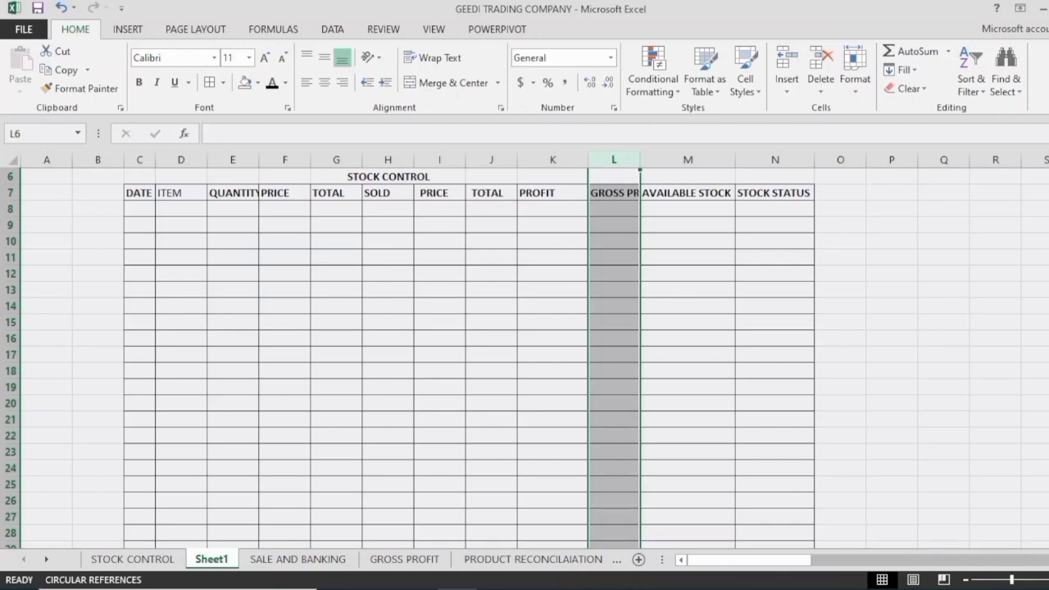
{"action": "double_click", "coordinate": [640, 160]}
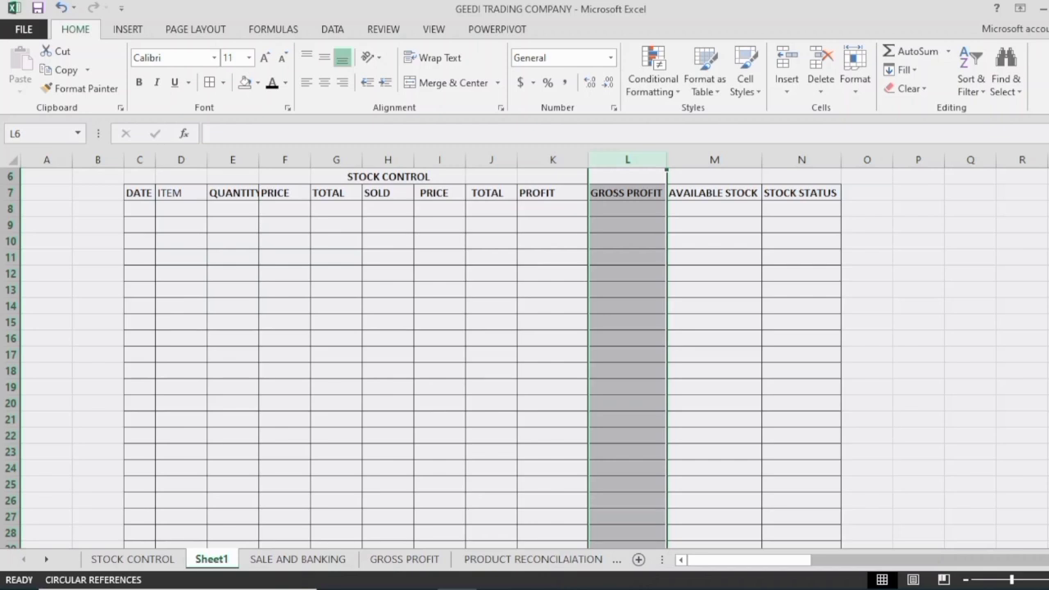
{"action": "left_click", "coordinate": [713, 225]}
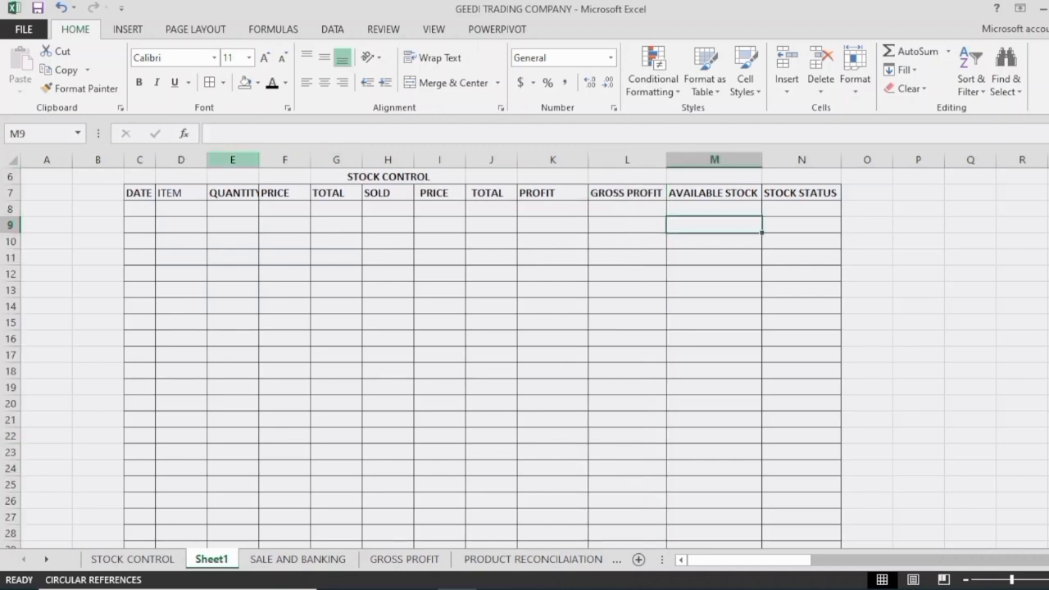
{"action": "left_click", "coordinate": [233, 159]}
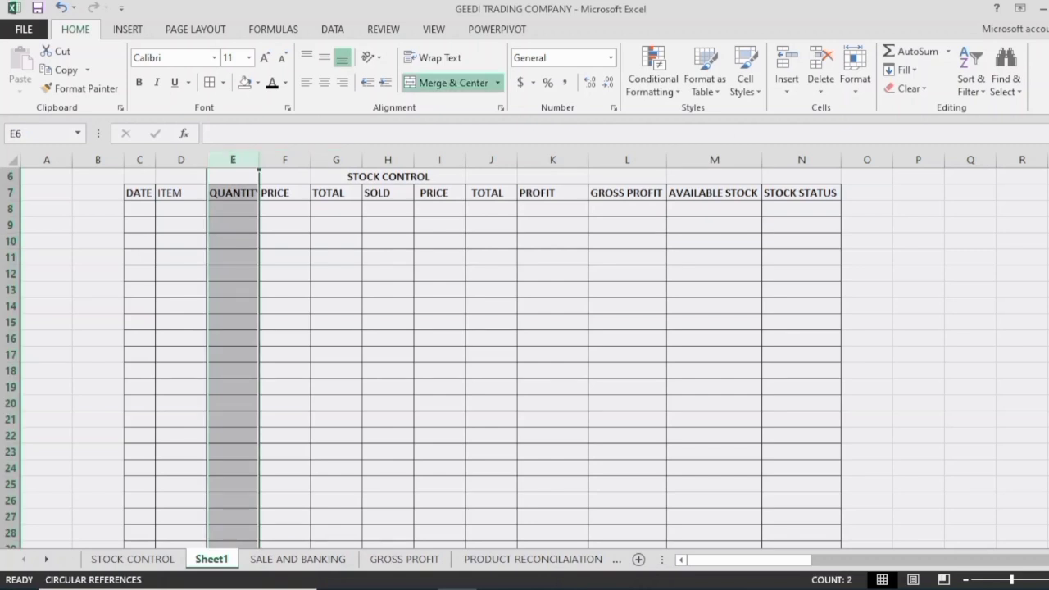
{"action": "double_click", "coordinate": [259, 159]}
{"action": "left_click", "coordinate": [291, 225]}
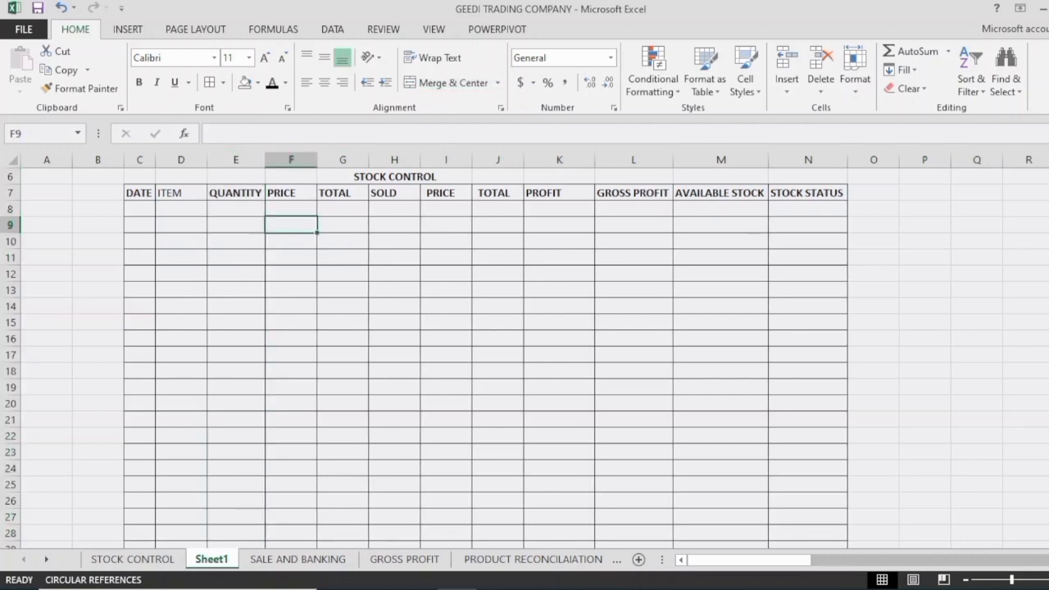
Enter the date 01-05-2024 in the first DATE cell, C8
{"action": "left_click", "coordinate": [139, 209]}
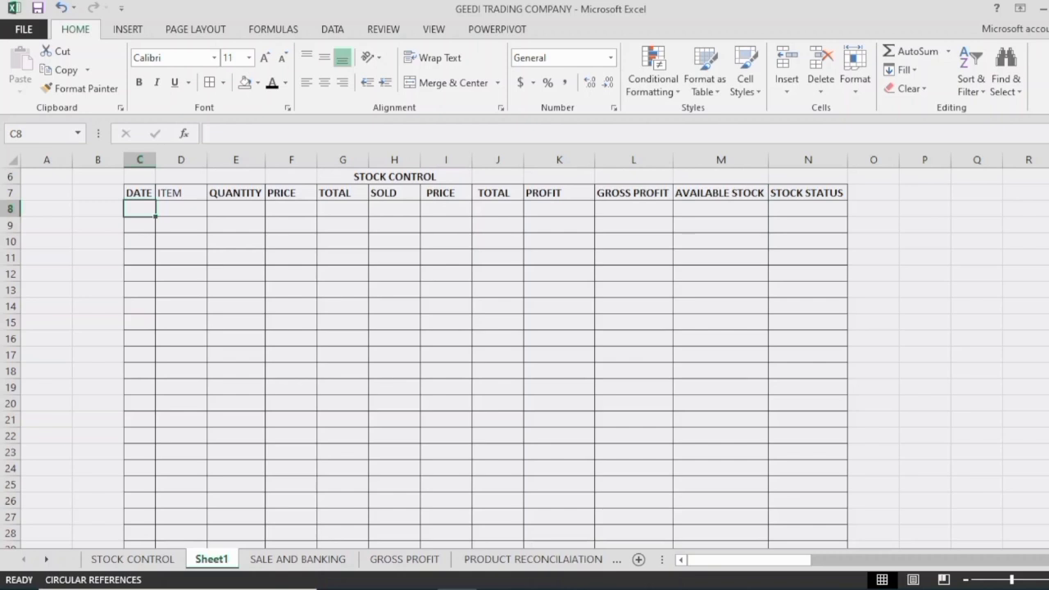
{"action": "type", "text": "01-"}
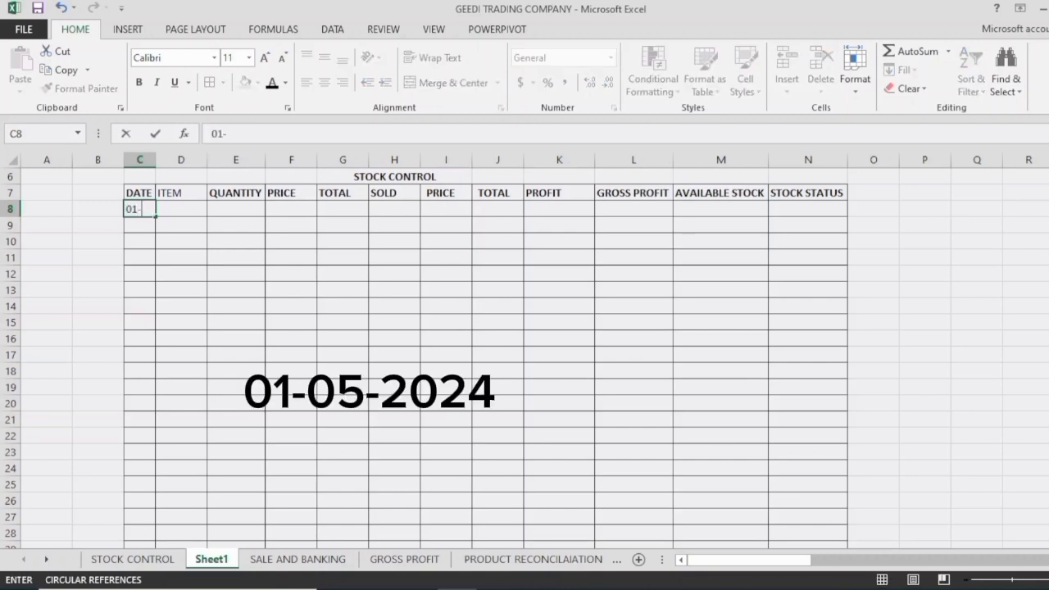
{"action": "type", "text": "05-2024"}
{"action": "key", "text": "Return"}
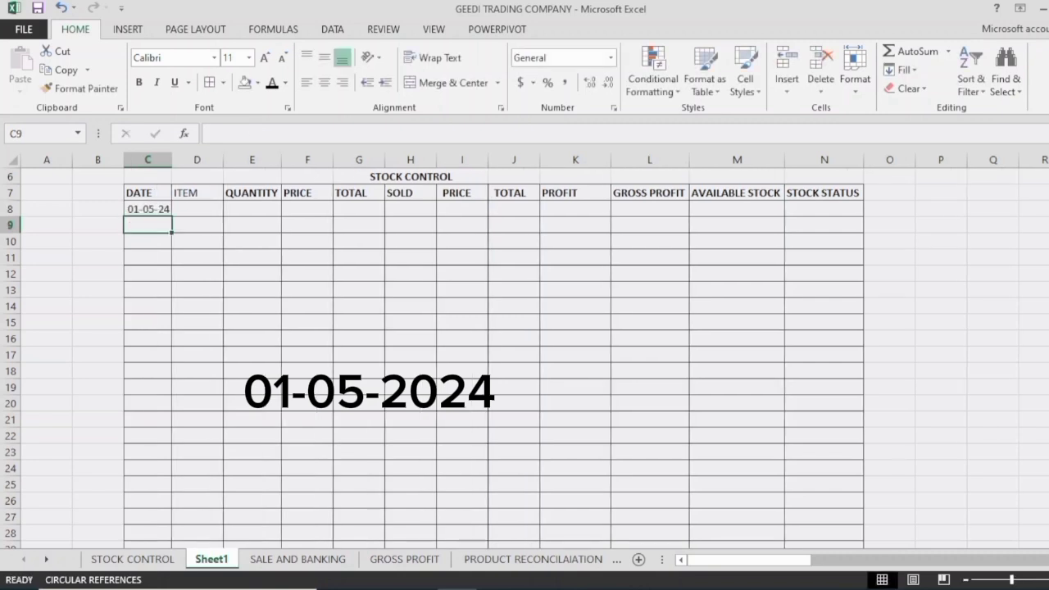
Fill the date series from C8 down the DATE column to the table's last row, 29
{"action": "left_click", "coordinate": [148, 208]}
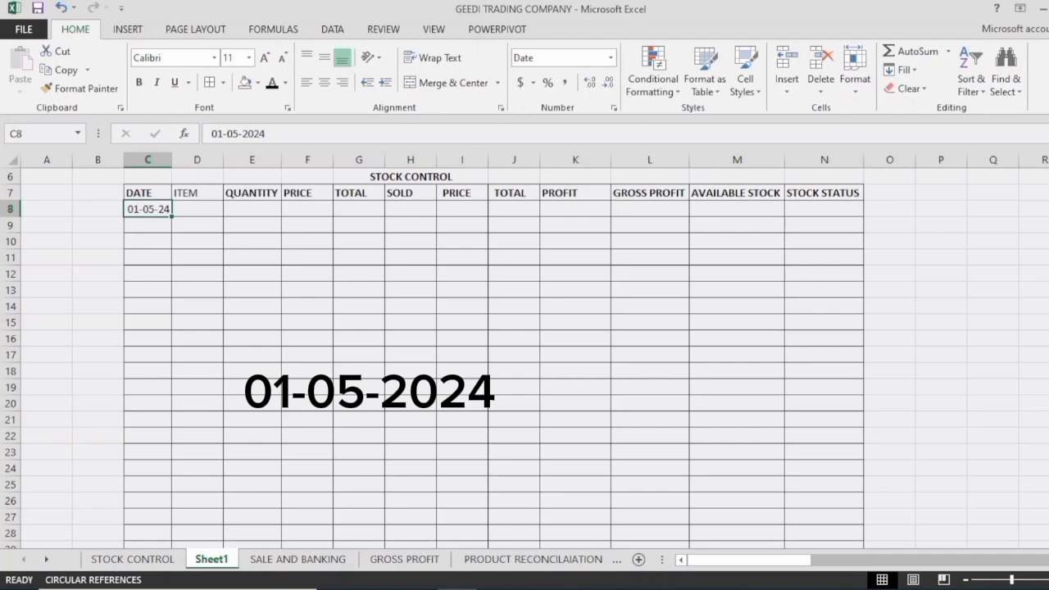
{"action": "left_click_drag", "start_coordinate": [147, 242], "coordinate": [147, 209]}
{"action": "left_click", "coordinate": [148, 209]}
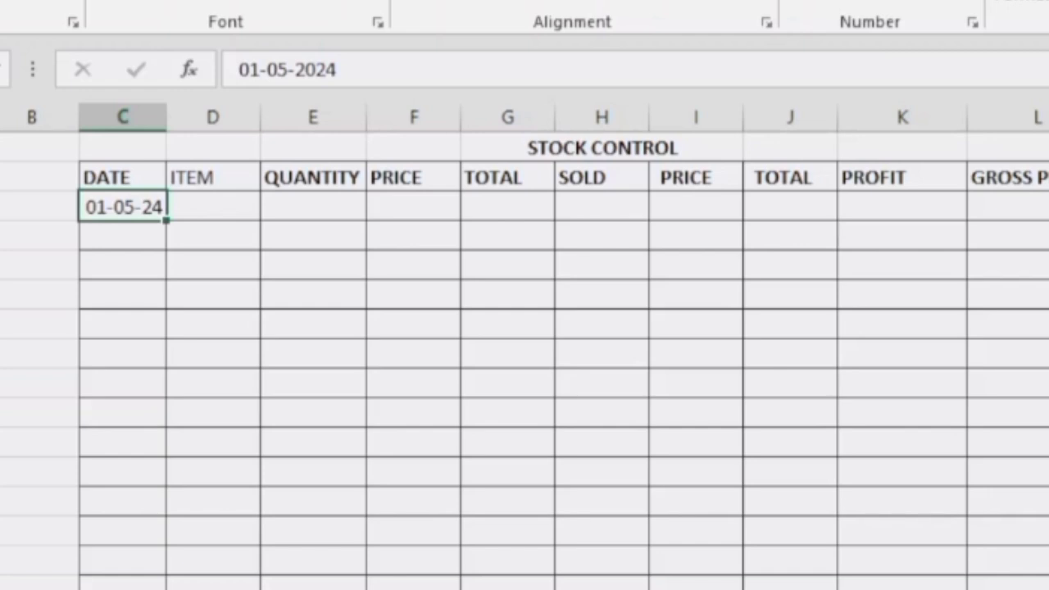
{"action": "left_click_drag", "start_coordinate": [166, 220], "coordinate": [165, 586]}
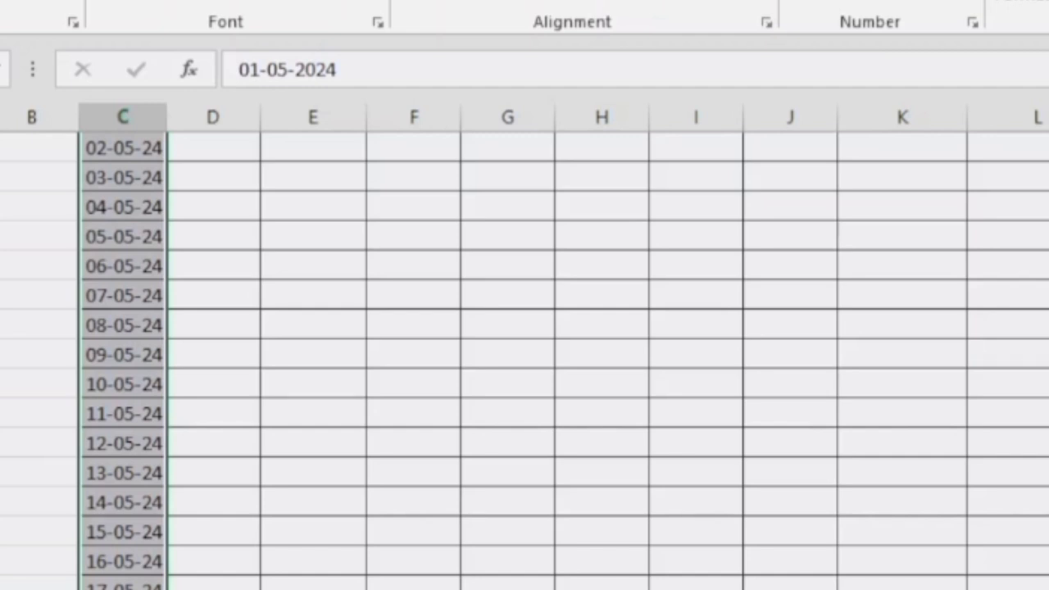
{"action": "scroll", "coordinate": [524, 360], "scroll_direction": "up", "scroll_amount": 2}
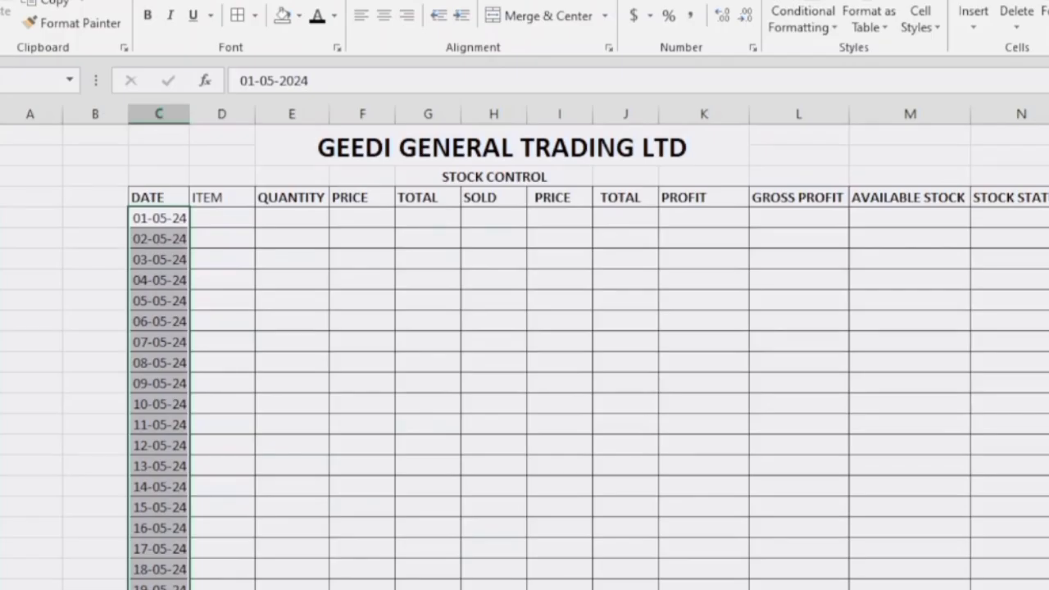
Fill in row 8 with the item SOKOR, quantity 200 and purchase price 35
{"action": "left_click", "coordinate": [222, 218]}
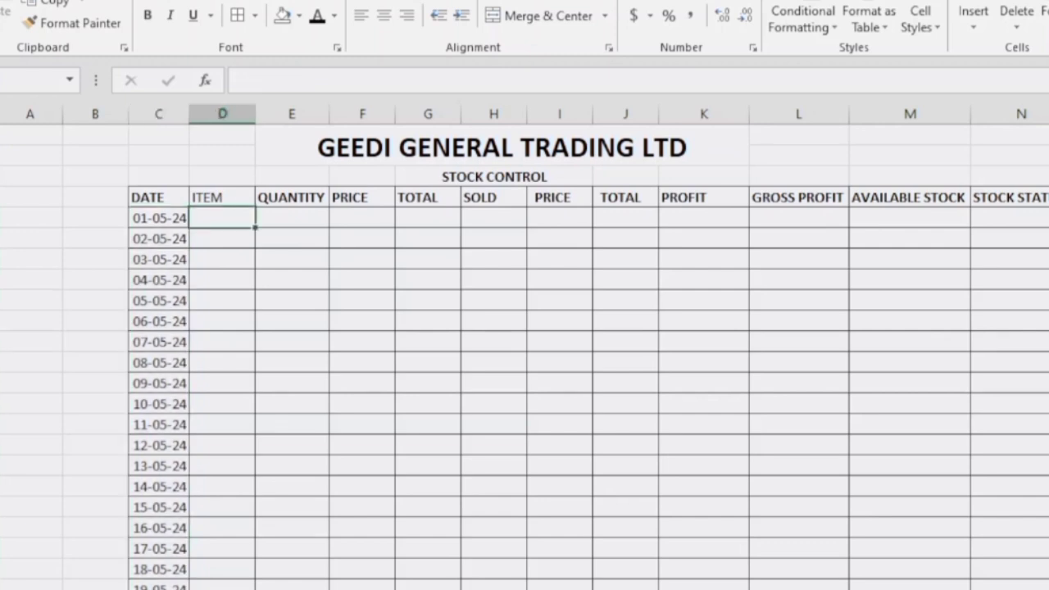
{"action": "type", "text": "A"}
{"action": "key", "text": "BackSpace"}
{"action": "type", "text": "SOKOR"}
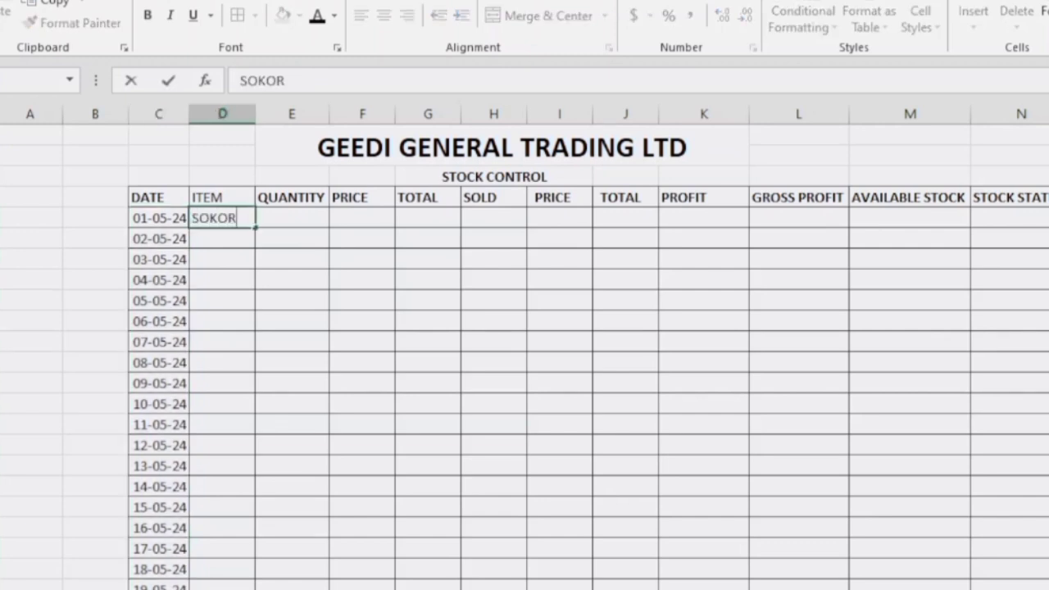
{"action": "key", "text": "Tab"}
{"action": "type", "text": "200"}
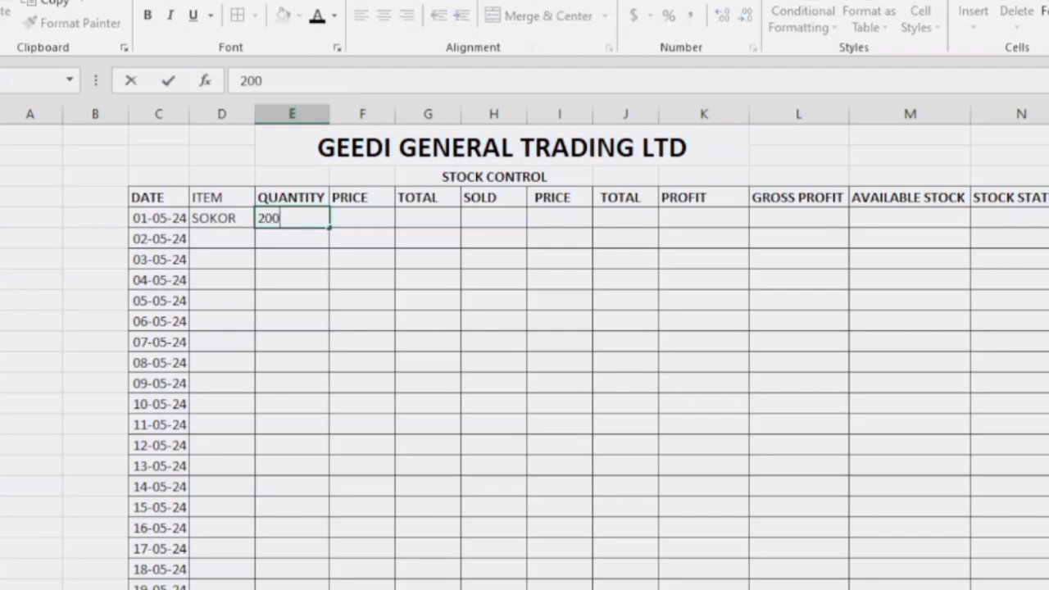
{"action": "key", "text": "Tab"}
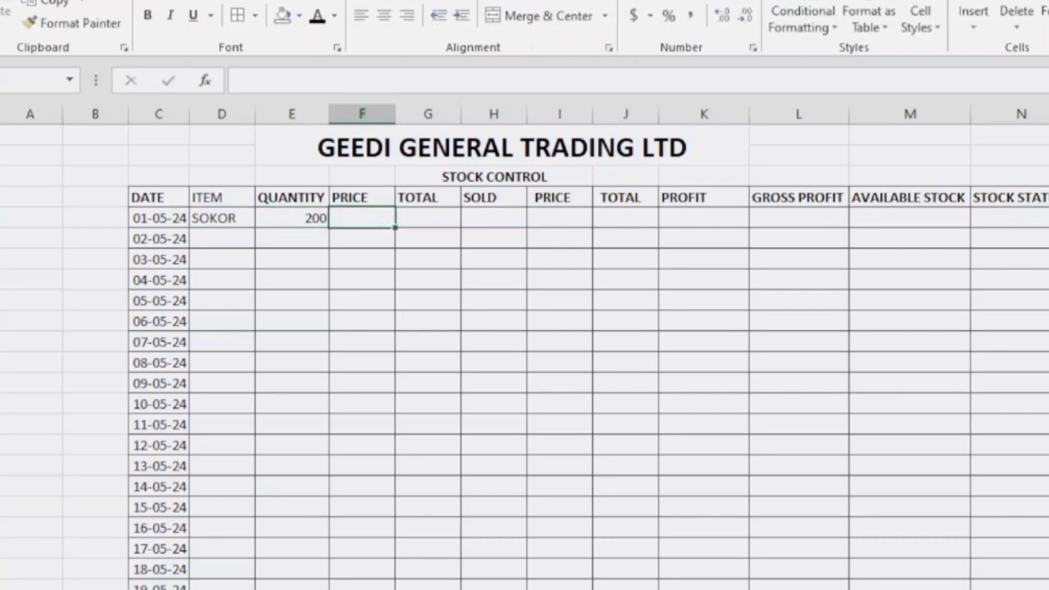
{"action": "type", "text": "35"}
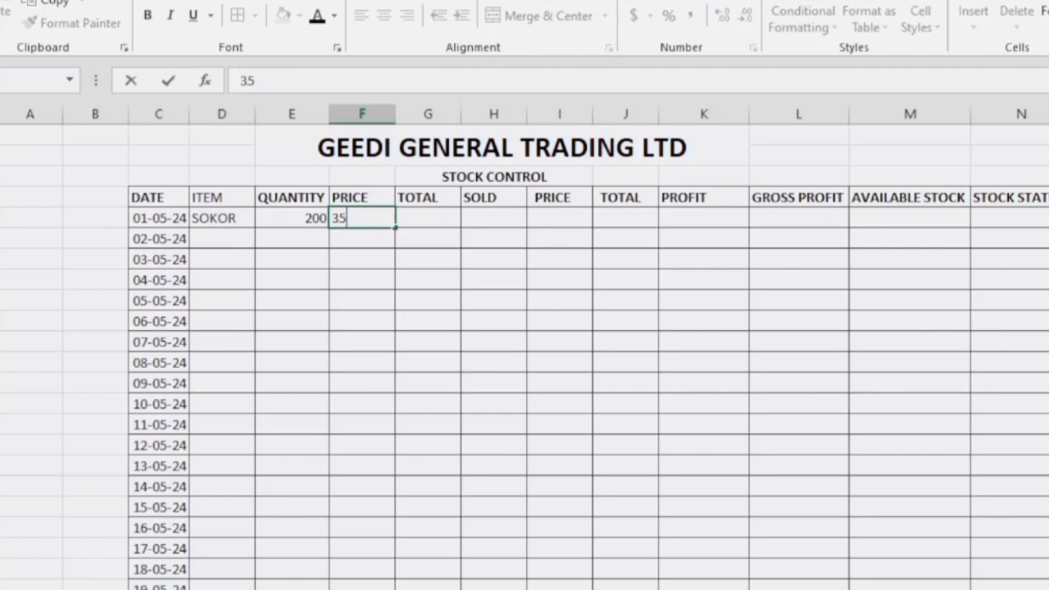
{"action": "key", "text": "Tab"}
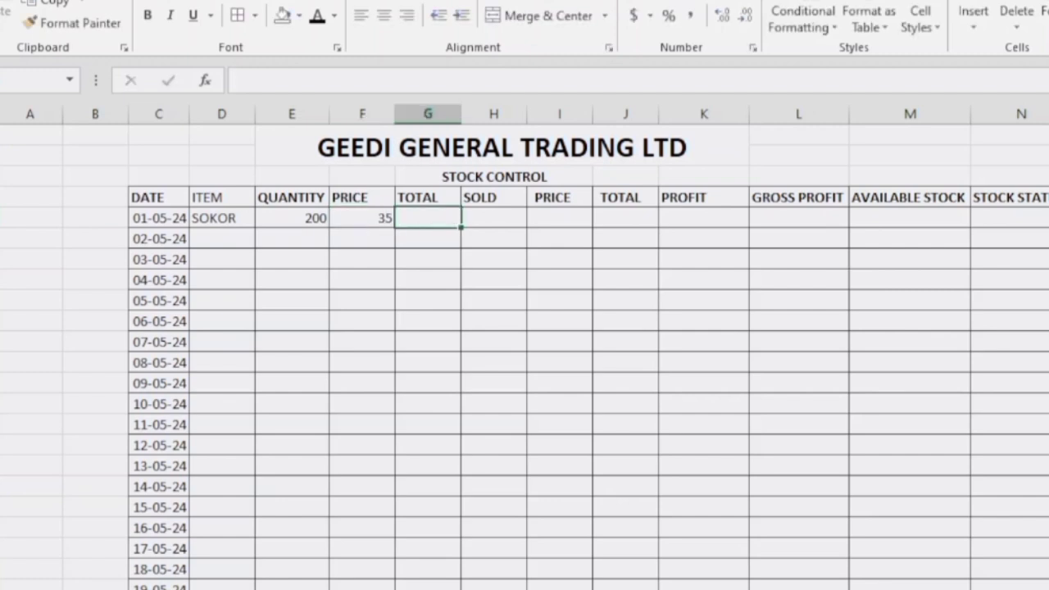
Calculate the purchase total in G8 with the formula =E8*F8
{"action": "type", "text": "="}
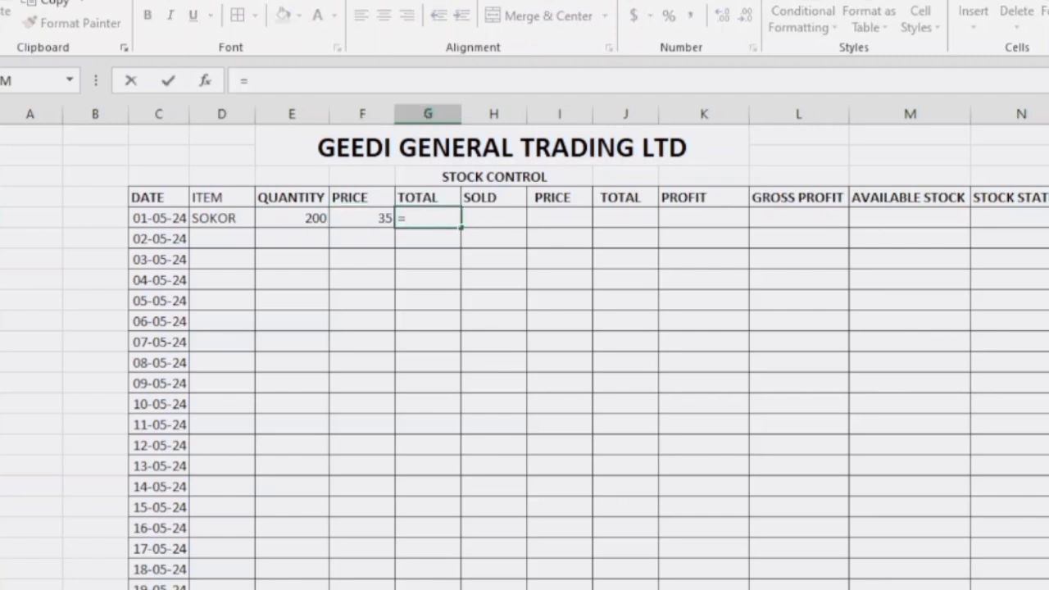
{"action": "left_click", "coordinate": [292, 218]}
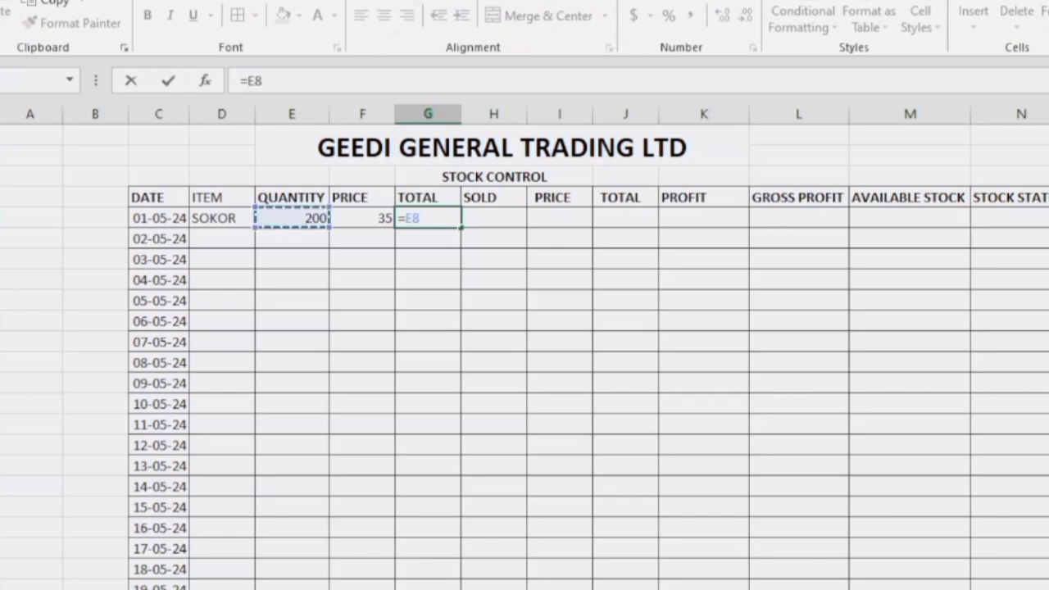
{"action": "type", "text": "*"}
{"action": "left_click", "coordinate": [362, 218]}
{"action": "key", "text": "Return"}
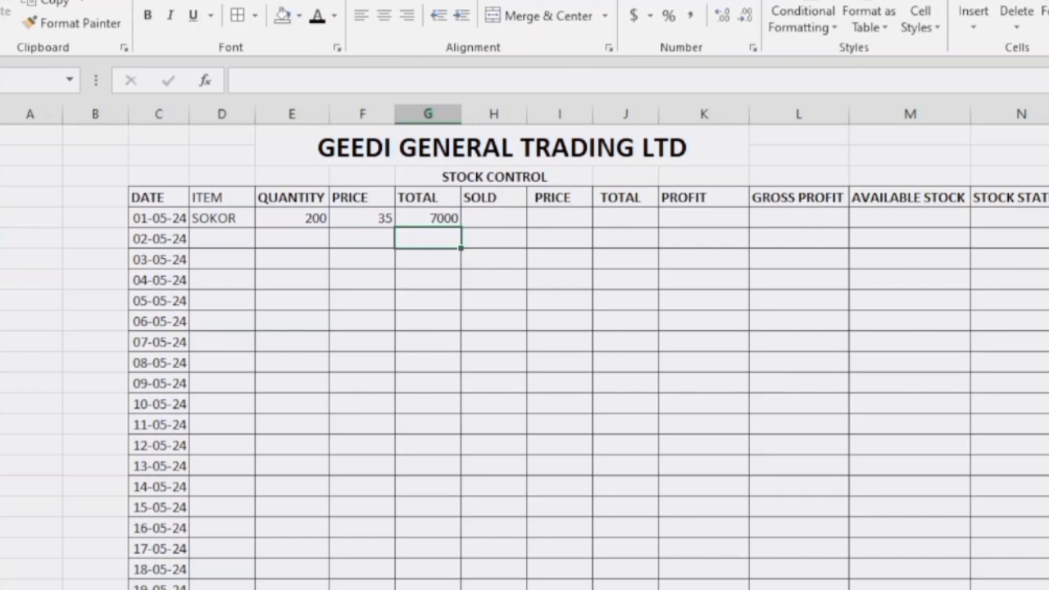
Apply the dollar Accounting number format to the price and total cells F8:G9
{"action": "left_click", "coordinate": [362, 218]}
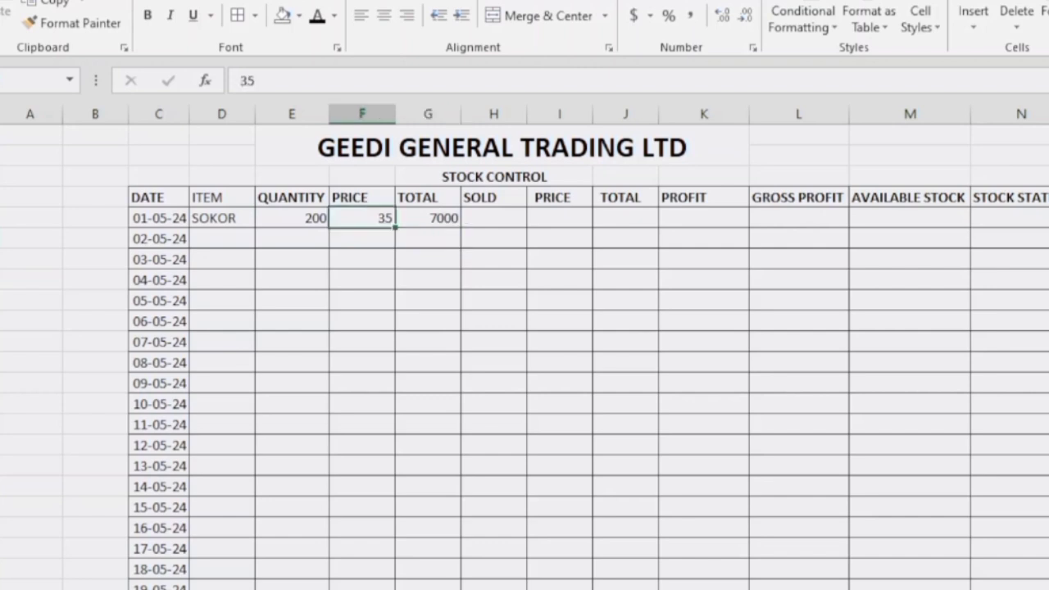
{"action": "key", "text": "shift+Right"}
{"action": "key", "text": "shift+Down"}
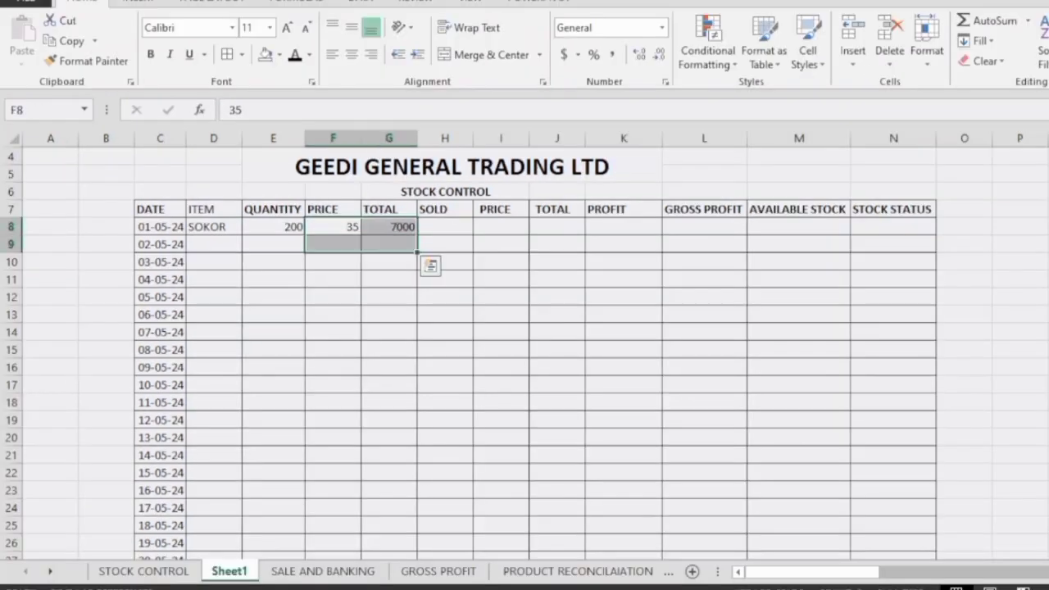
{"action": "left_click", "coordinate": [564, 54]}
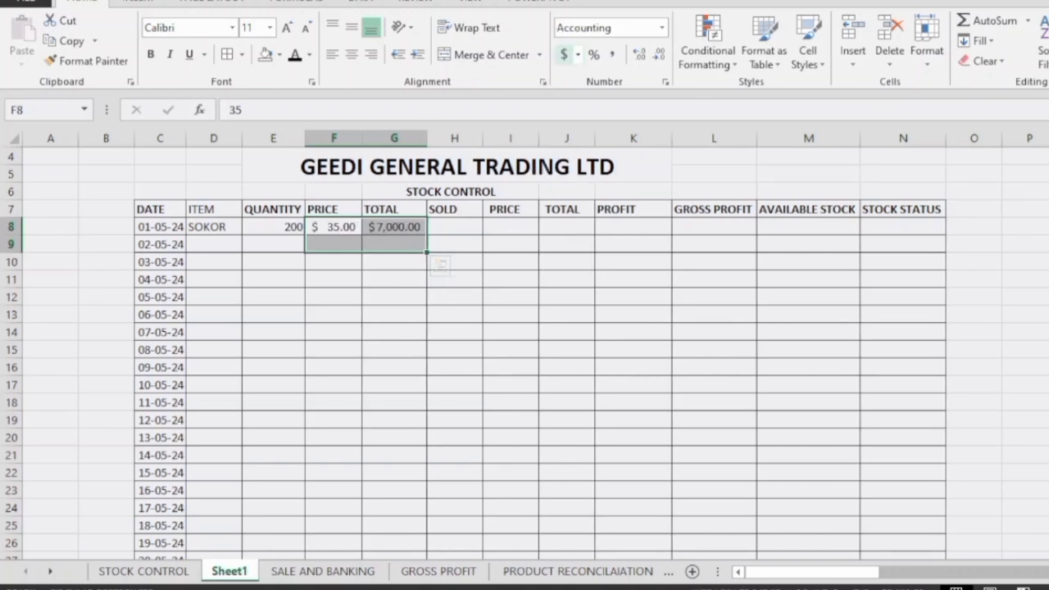
{"action": "left_click", "coordinate": [334, 314]}
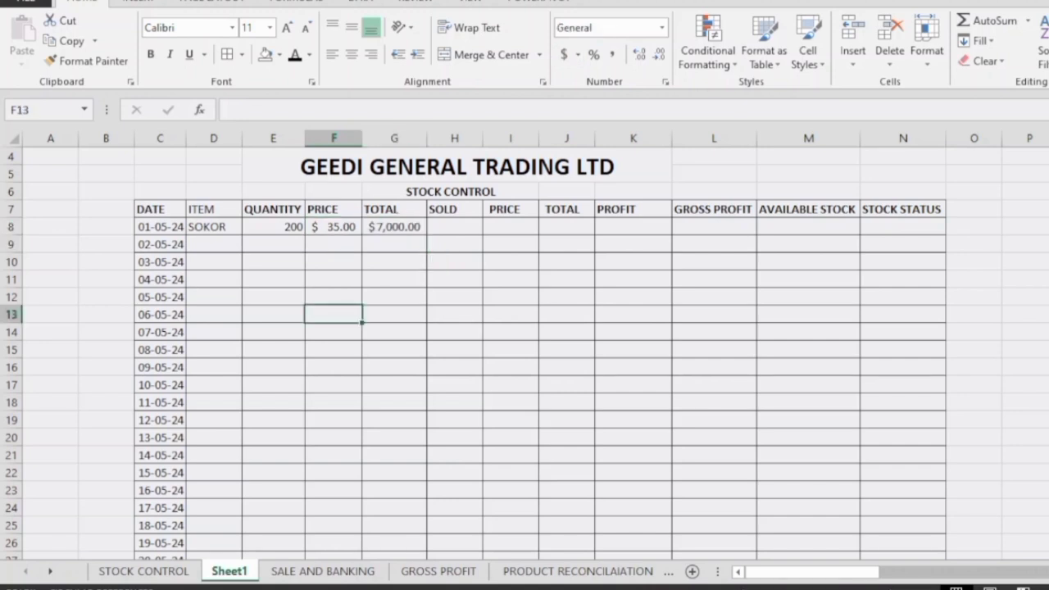
Copy the total formula from G8 down the TOTAL column through G29
{"action": "left_click", "coordinate": [394, 227]}
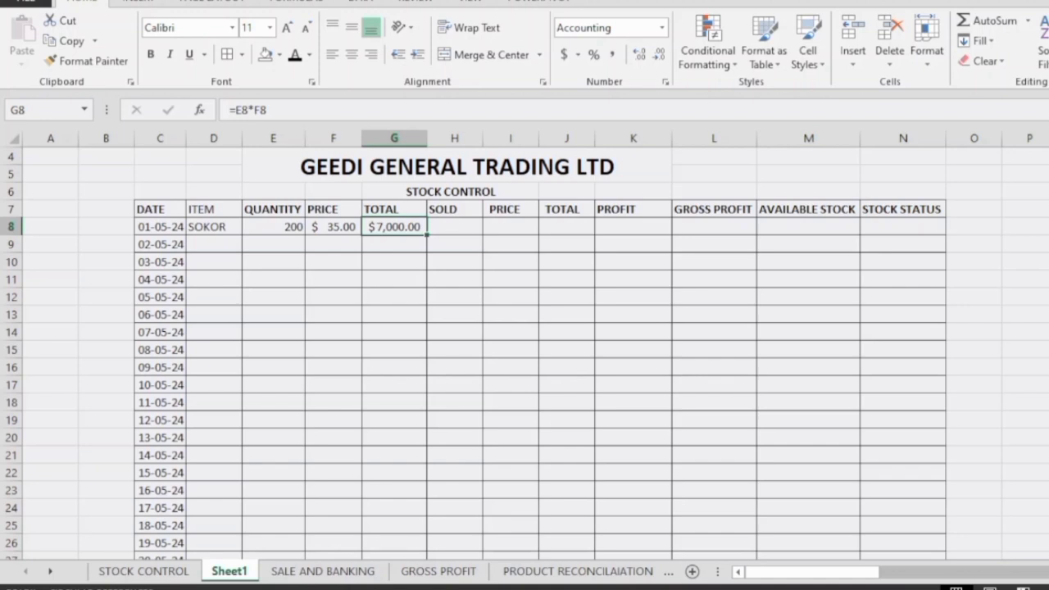
{"action": "left_click_drag", "start_coordinate": [426, 235], "coordinate": [427, 534]}
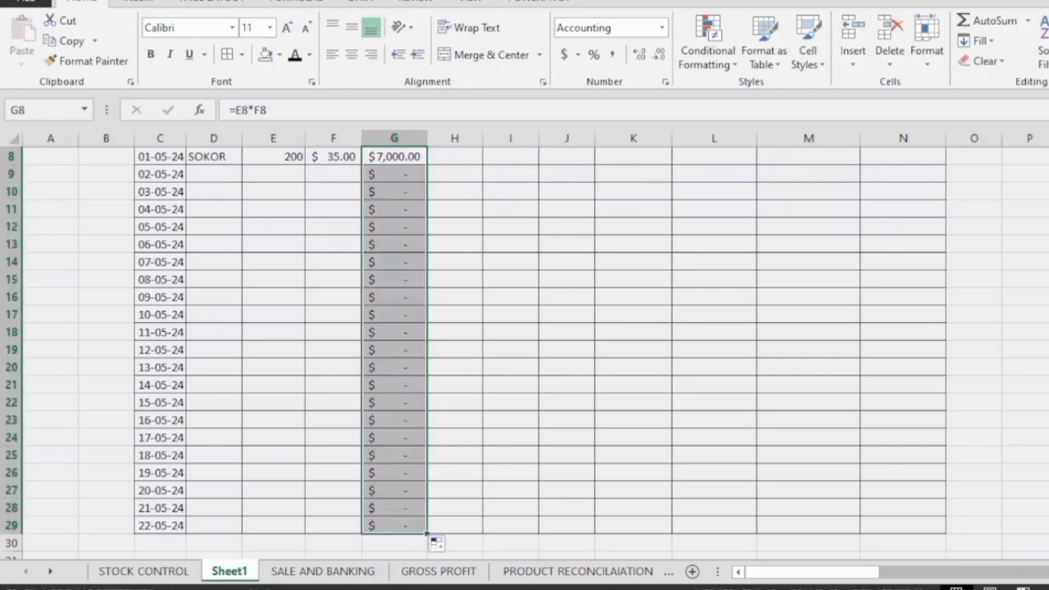
{"action": "scroll", "coordinate": [524, 353], "scroll_direction": "up", "scroll_amount": 3}
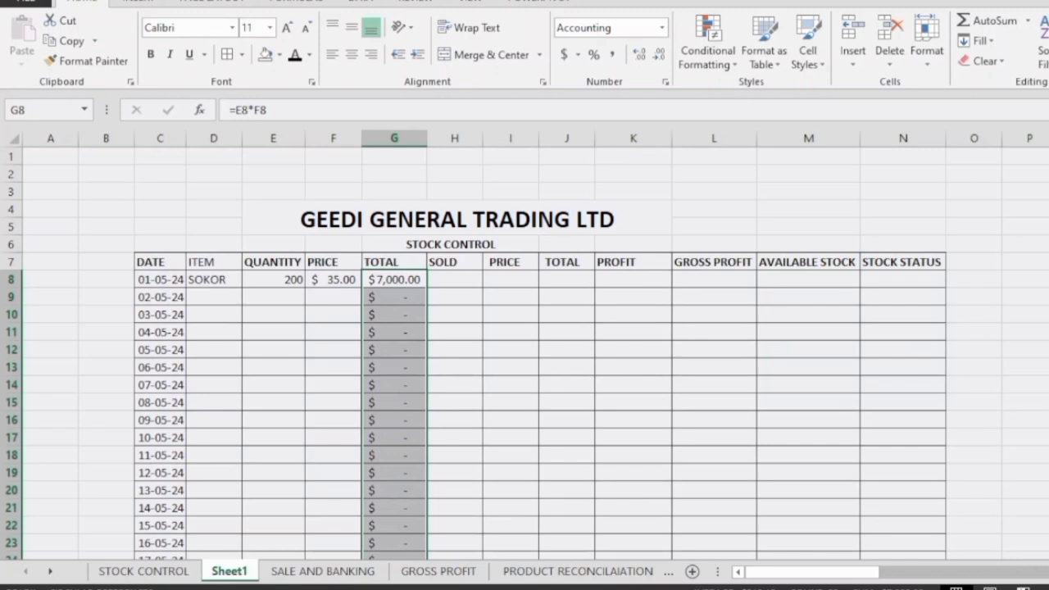
{"action": "left_click", "coordinate": [333, 280]}
{"action": "mouse_move", "coordinate": [361, 288]}
{"action": "left_mouse_down"}
{"action": "mouse_move", "coordinate": [362, 427]}
{"action": "mouse_move", "coordinate": [362, 287]}
{"action": "left_mouse_up"}
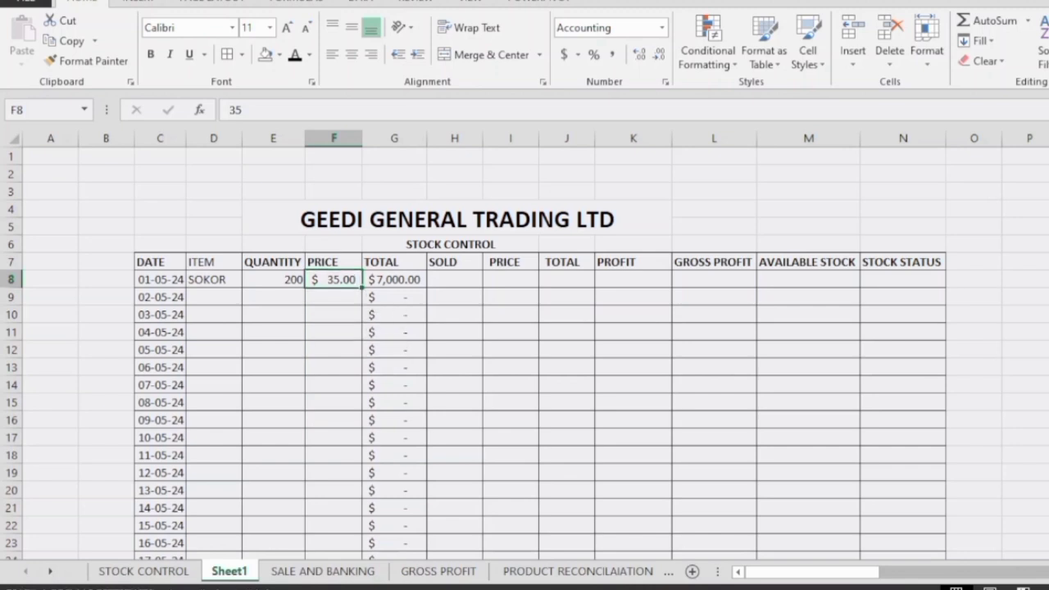
Copy the item list in rows 4 to 18 starting at BJ4 and paste it into the ITEM column from D9
{"action": "left_click", "coordinate": [214, 298]}
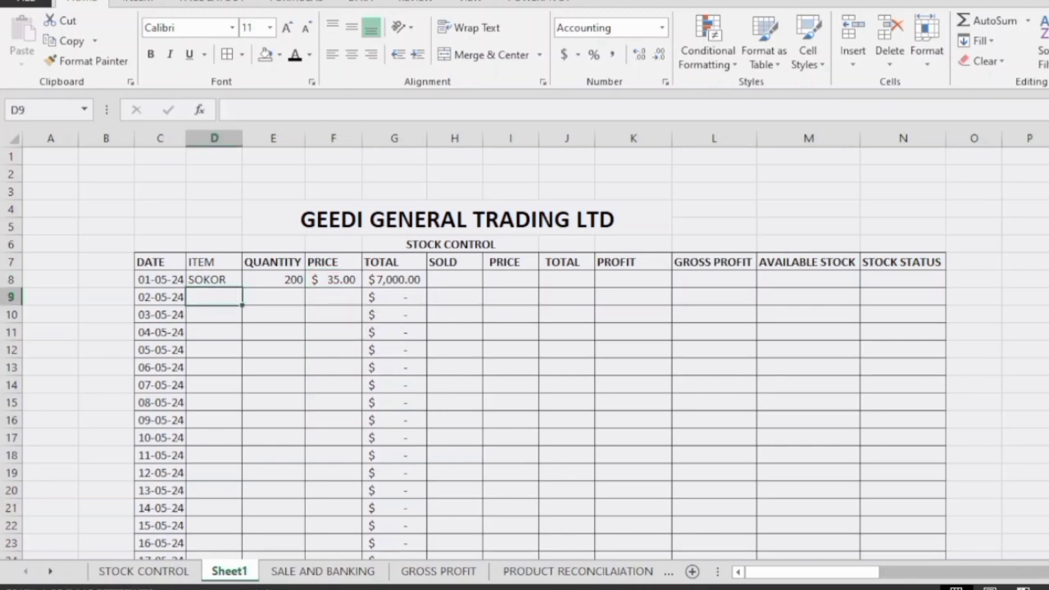
{"action": "left_click_drag", "start_coordinate": [811, 571], "coordinate": [861, 571]}
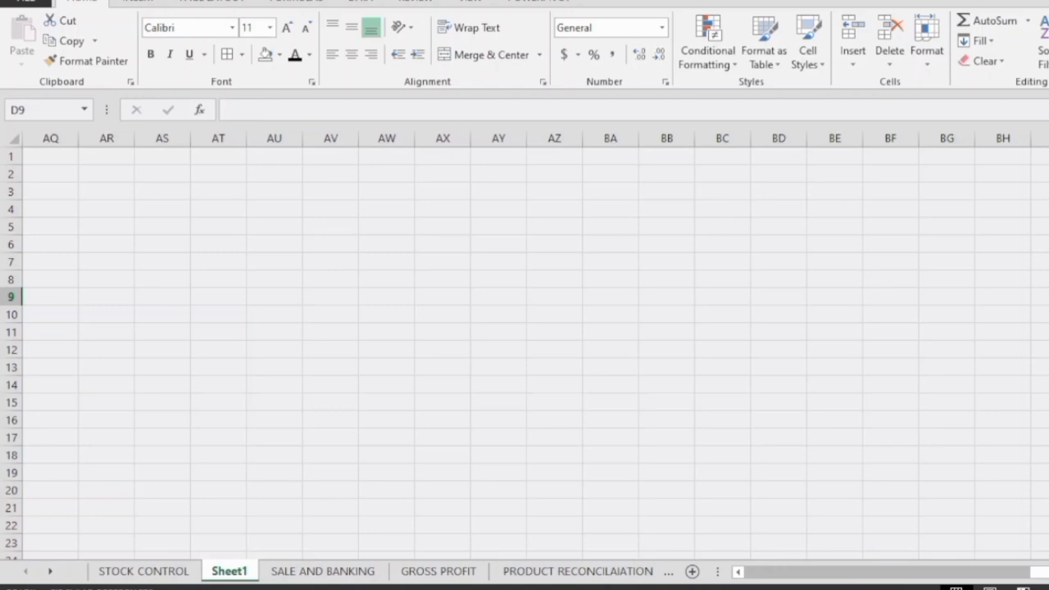
{"action": "left_click_drag", "start_coordinate": [1048, 209], "coordinate": [1048, 454]}
{"action": "key", "text": "ctrl+c"}
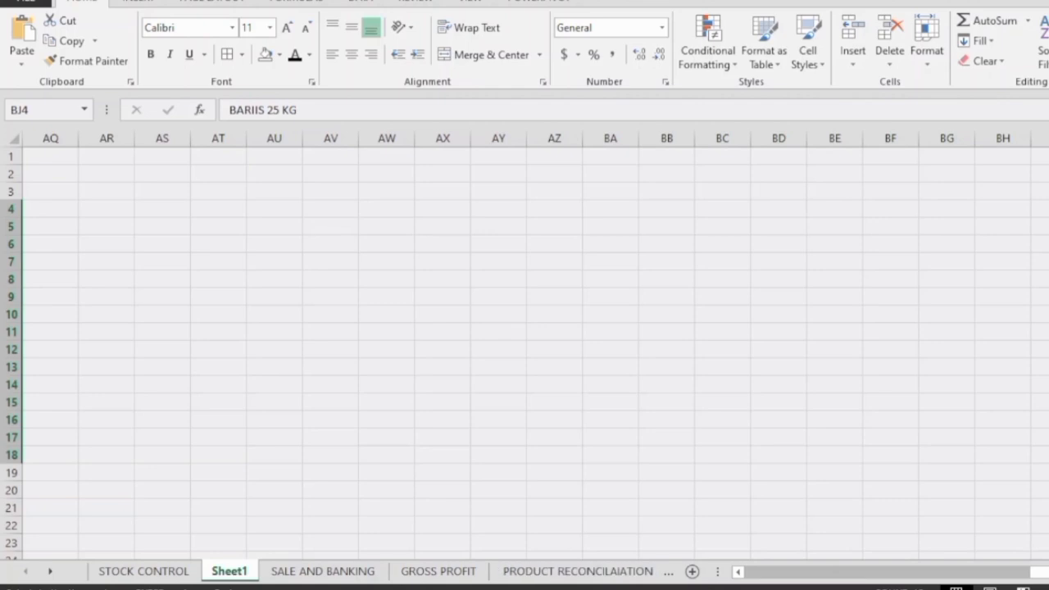
{"action": "left_click_drag", "start_coordinate": [1039, 572], "coordinate": [869, 572]}
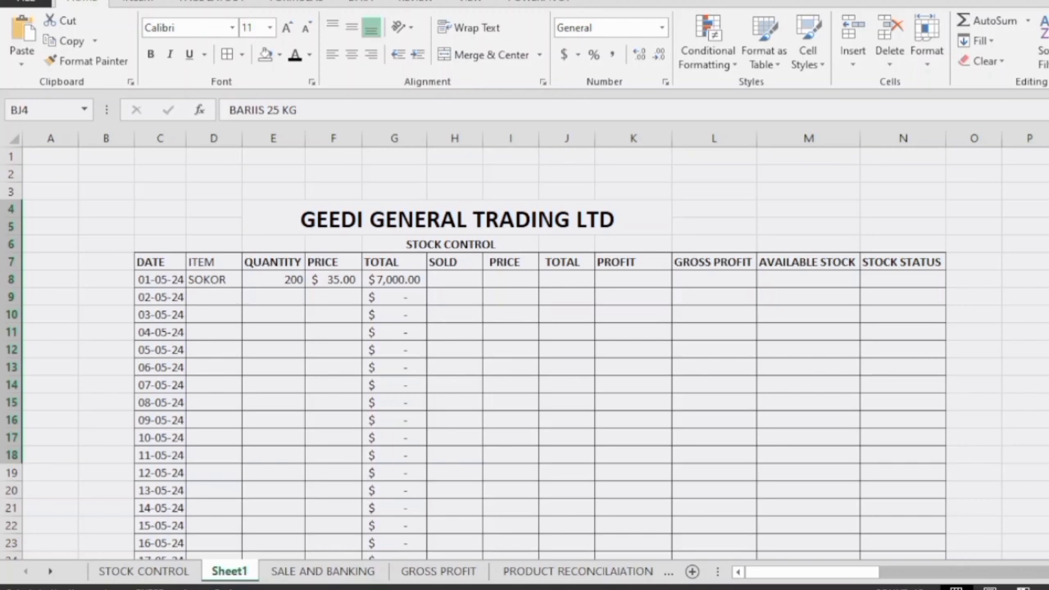
{"action": "left_click", "coordinate": [214, 298]}
{"action": "key", "text": "ctrl+v"}
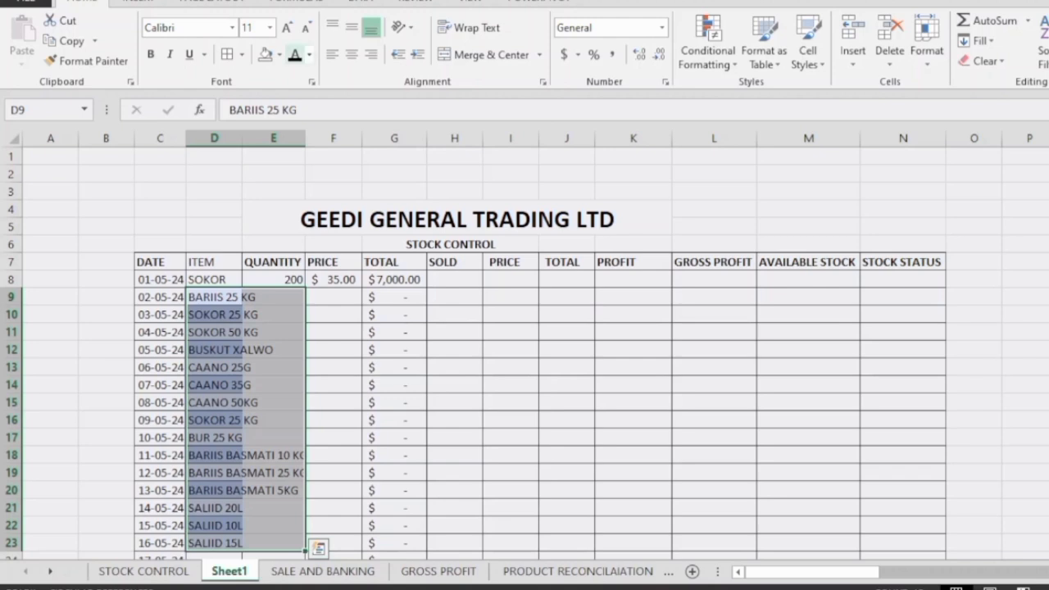
Remove the blue banded fill from the pasted items and autofit column D to the item names
{"action": "left_click", "coordinate": [265, 54]}
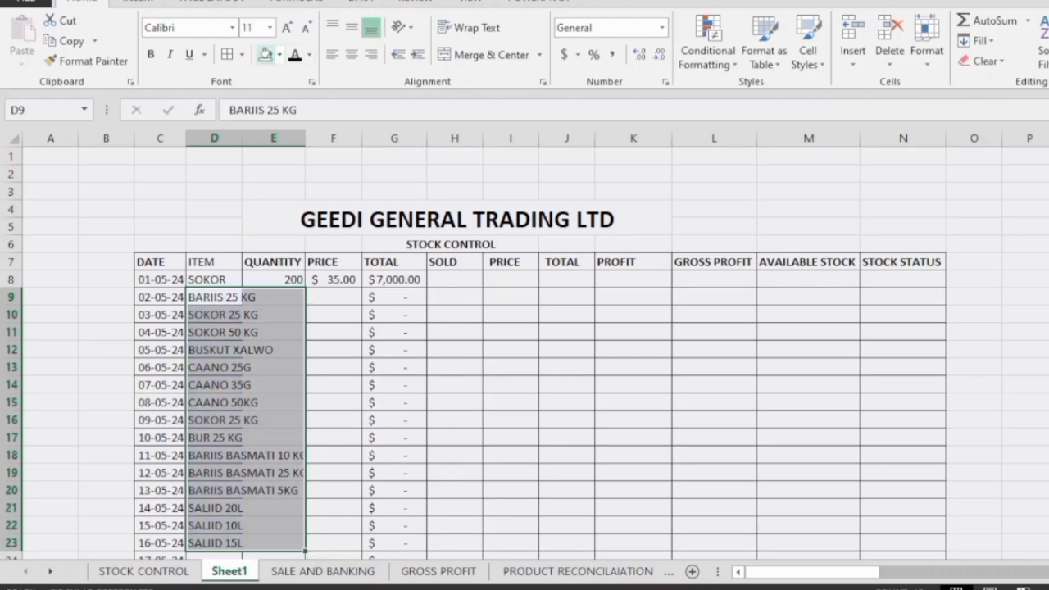
{"action": "left_click", "coordinate": [214, 137]}
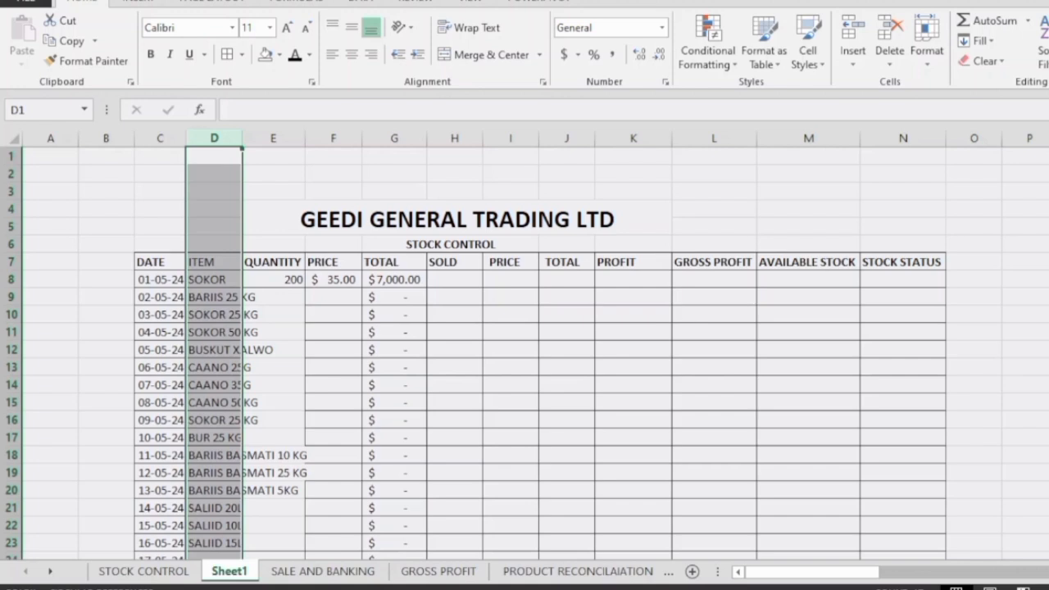
{"action": "double_click", "coordinate": [241, 137]}
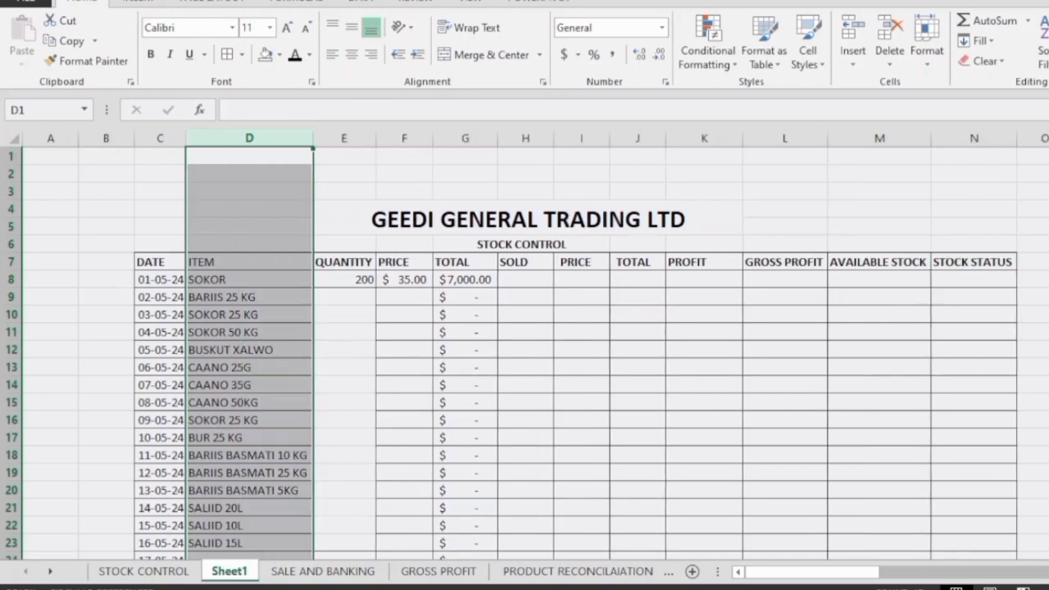
{"action": "left_click", "coordinate": [106, 192]}
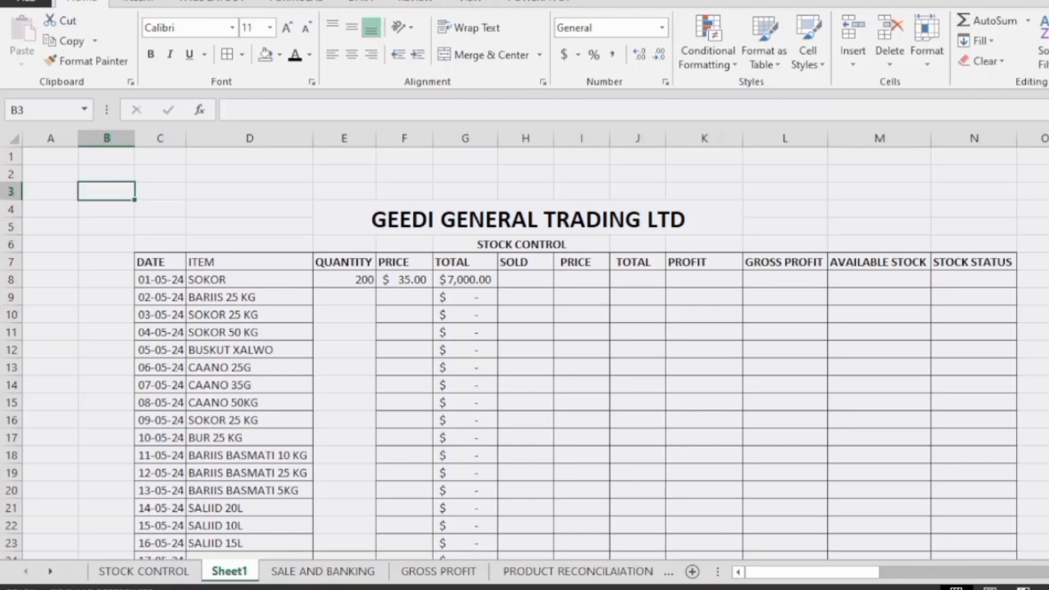
Extend the first item's name in D8 to SOKOR 50 KG
{"action": "left_click", "coordinate": [344, 298]}
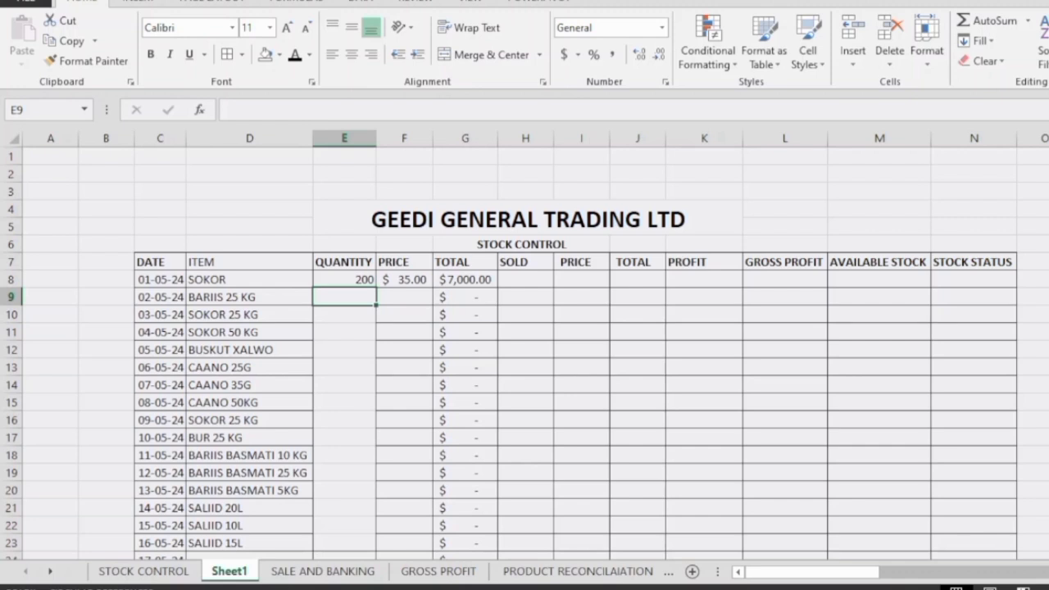
{"action": "left_click", "coordinate": [249, 280]}
{"action": "left_click", "coordinate": [270, 110]}
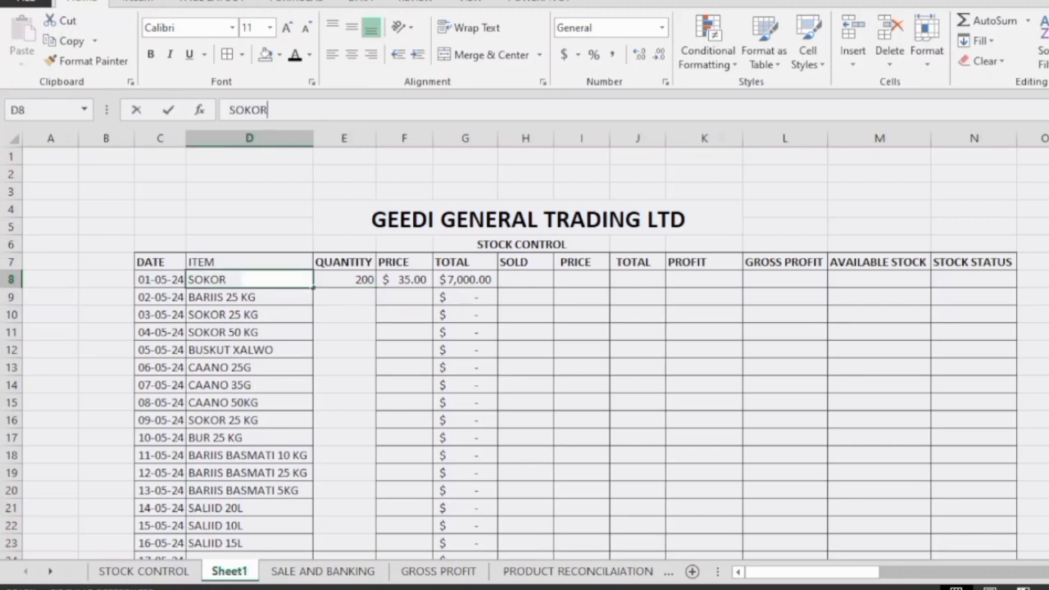
{"action": "type", "text": "50 KG"}
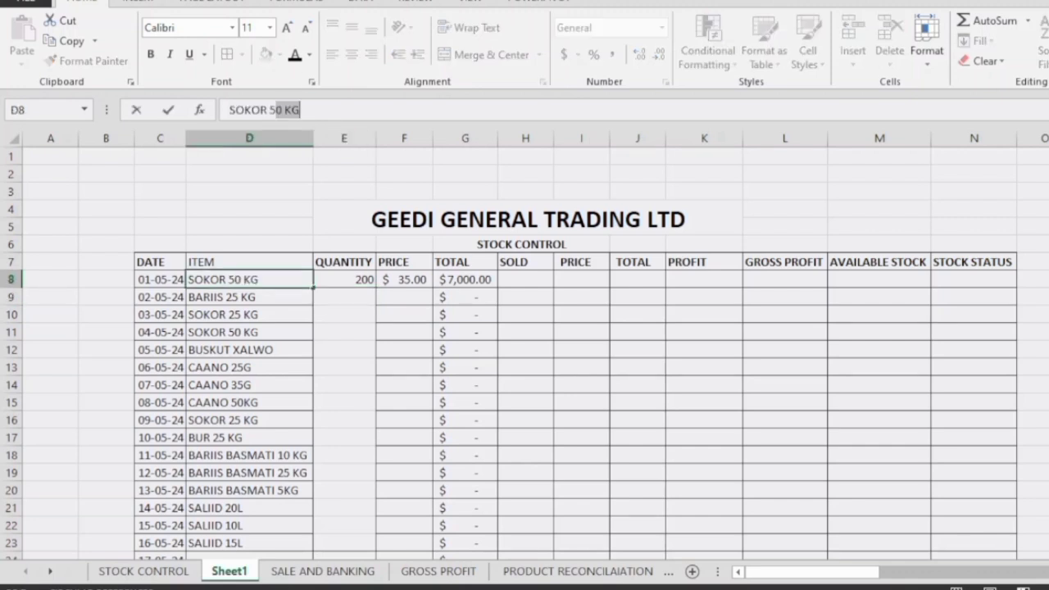
{"action": "key", "text": "Return"}
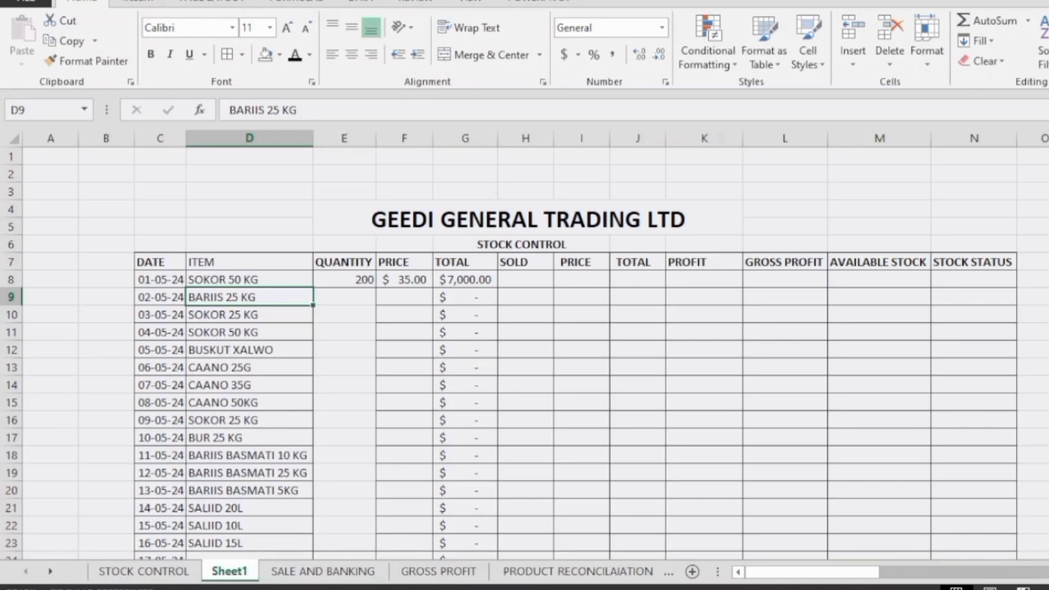
Change the weight in the first item's name so D8 reads SOKOR 35 KG
{"action": "left_click", "coordinate": [249, 279]}
{"action": "left_click", "coordinate": [286, 110]}
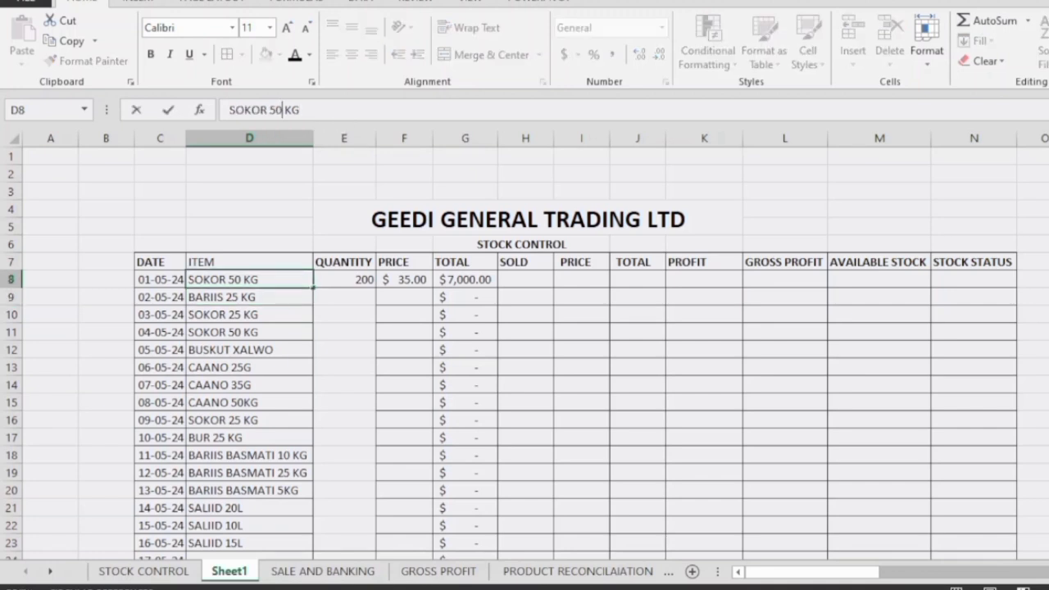
{"action": "key", "text": "BackSpace"}
{"action": "key", "text": "BackSpace"}
{"action": "type", "text": "35"}
{"action": "key", "text": "Return"}
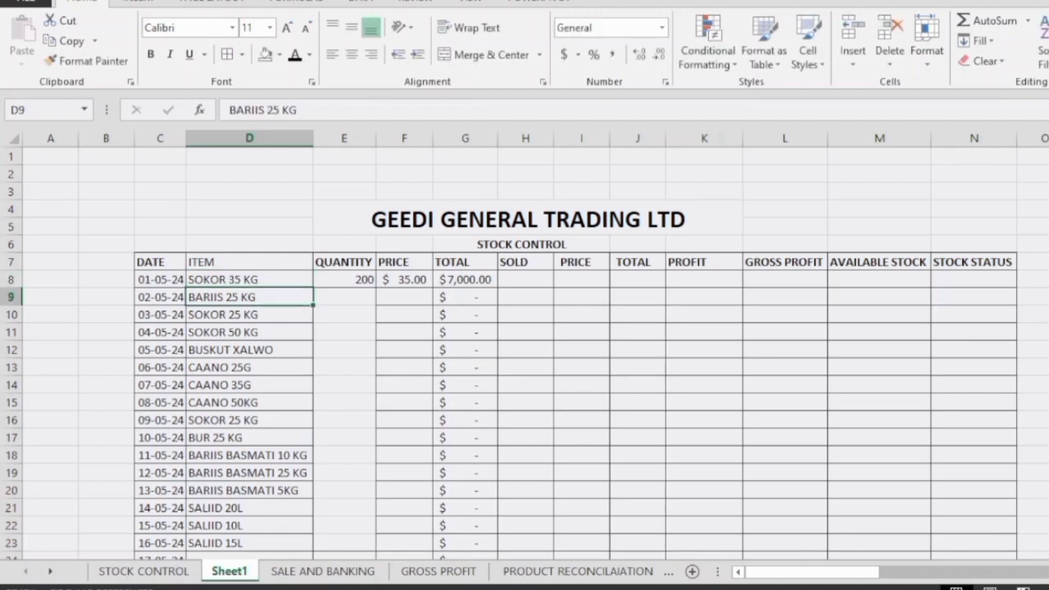
Enter the quantities 200, 150, 100, 85, 75 and 45 in E9:E14
{"action": "left_click", "coordinate": [344, 297]}
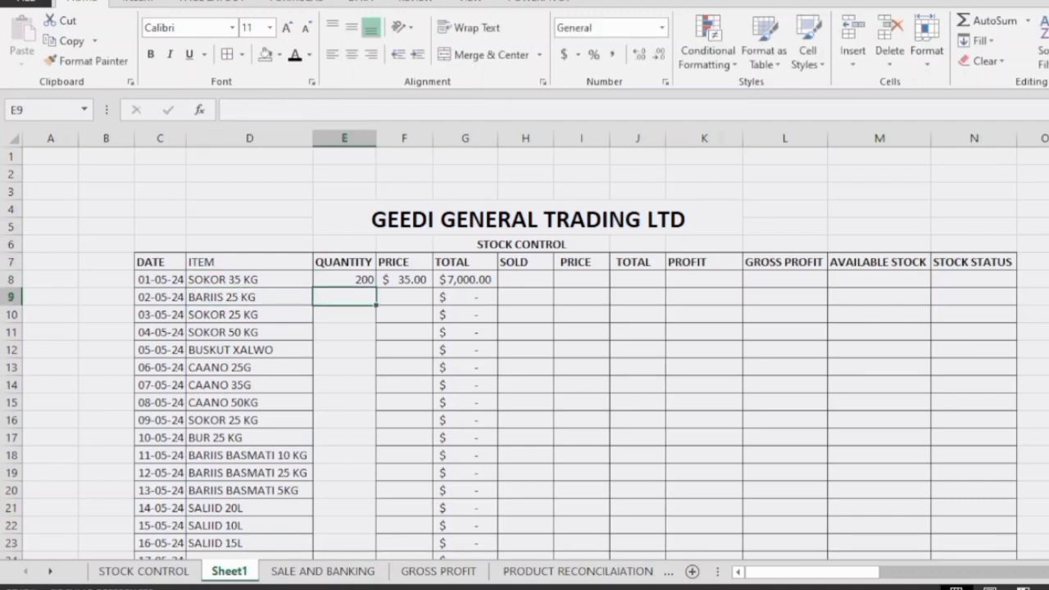
{"action": "type", "text": "200"}
{"action": "key", "text": "Return"}
{"action": "type", "text": "150"}
{"action": "key", "text": "Return"}
{"action": "type", "text": "100"}
{"action": "key", "text": "Return"}
{"action": "type", "text": "85"}
{"action": "key", "text": "Return"}
{"action": "type", "text": "75"}
{"action": "key", "text": "Return"}
{"action": "type", "text": "45"}
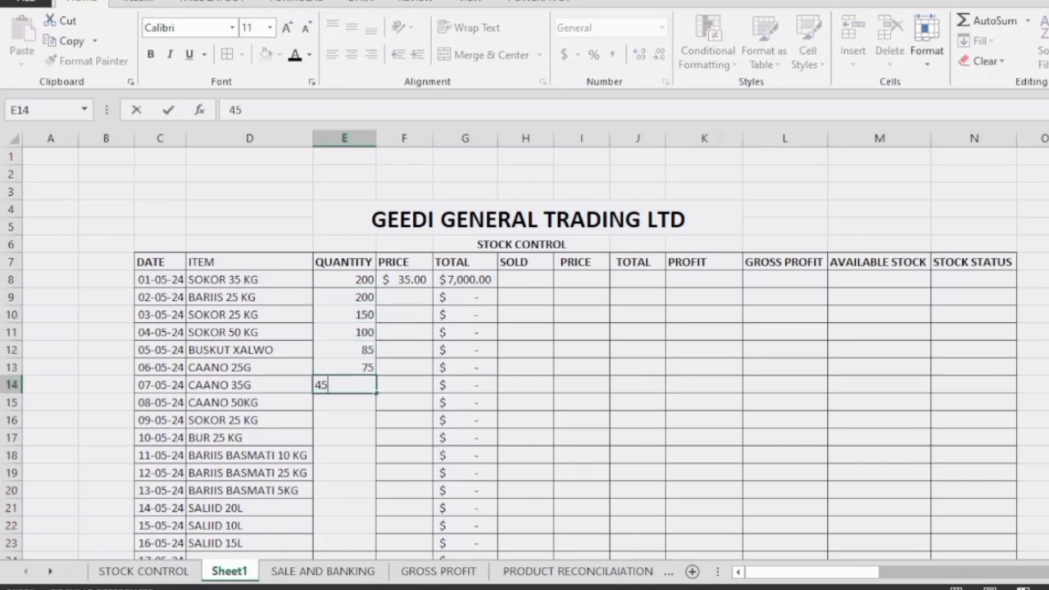
{"action": "key", "text": "Return"}
Enter the quantities 50, 45, 40, 35, 45 and 100 in E15:E20
{"action": "type", "text": "50"}
{"action": "key", "text": "Return"}
{"action": "type", "text": "45"}
{"action": "key", "text": "Return"}
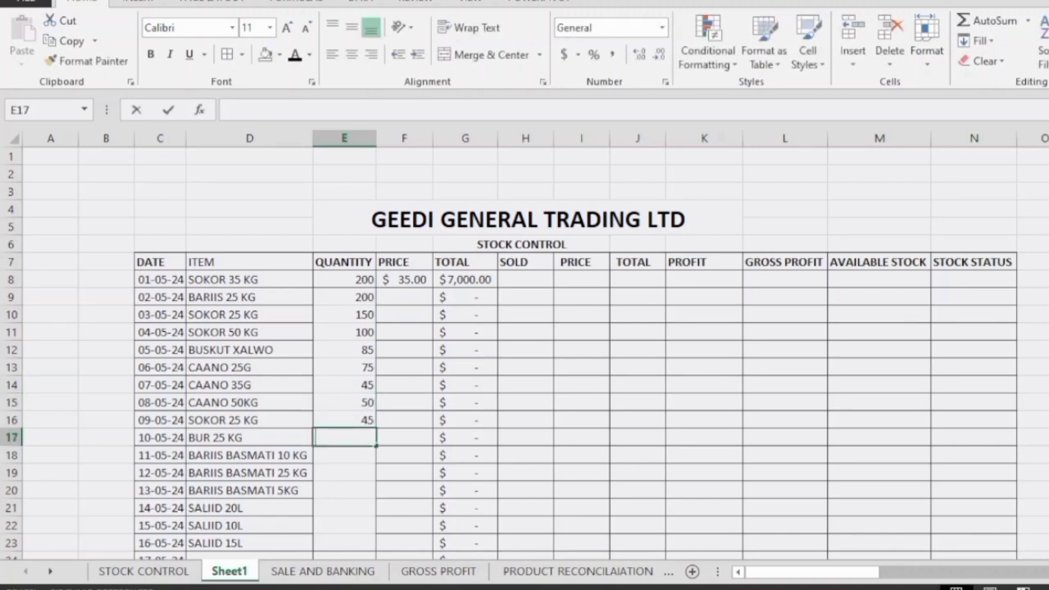
{"action": "type", "text": "40"}
{"action": "key", "text": "Return"}
{"action": "type", "text": "35"}
{"action": "key", "text": "Return"}
{"action": "type", "text": "45"}
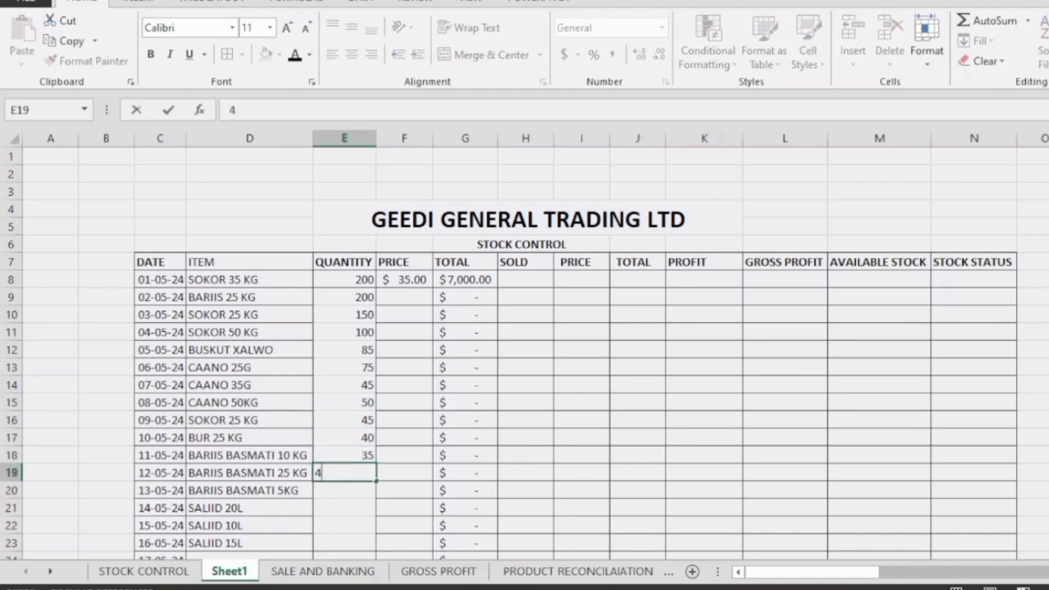
{"action": "key", "text": "Return"}
{"action": "type", "text": "100"}
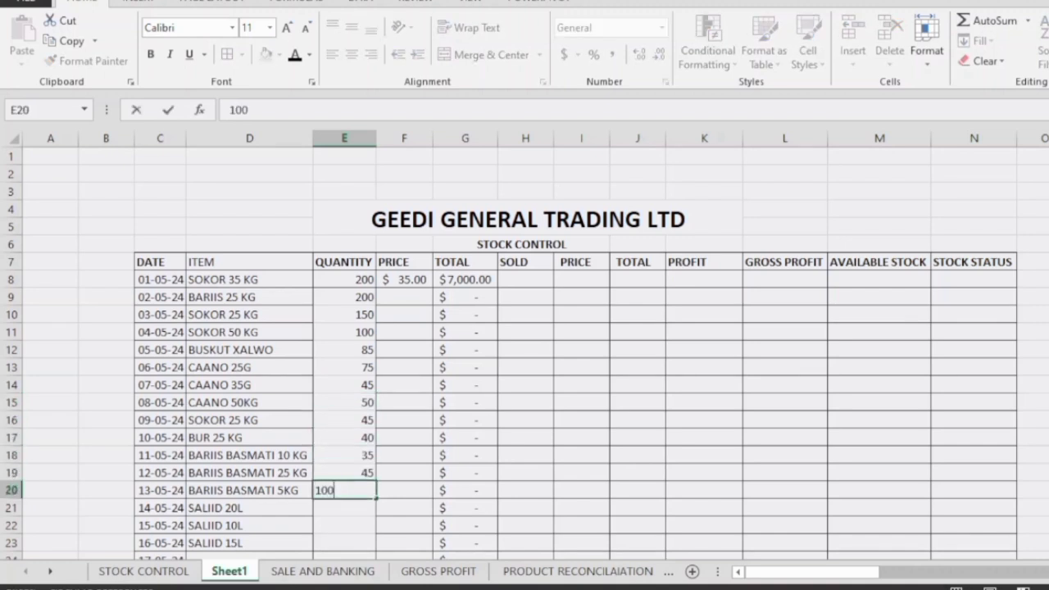
{"action": "key", "text": "Return"}
Enter the quantities 20, 12 and 36 for the three SALIID items in E21:E23
{"action": "type", "text": "20"}
{"action": "key", "text": "Return"}
{"action": "type", "text": "12"}
{"action": "key", "text": "Return"}
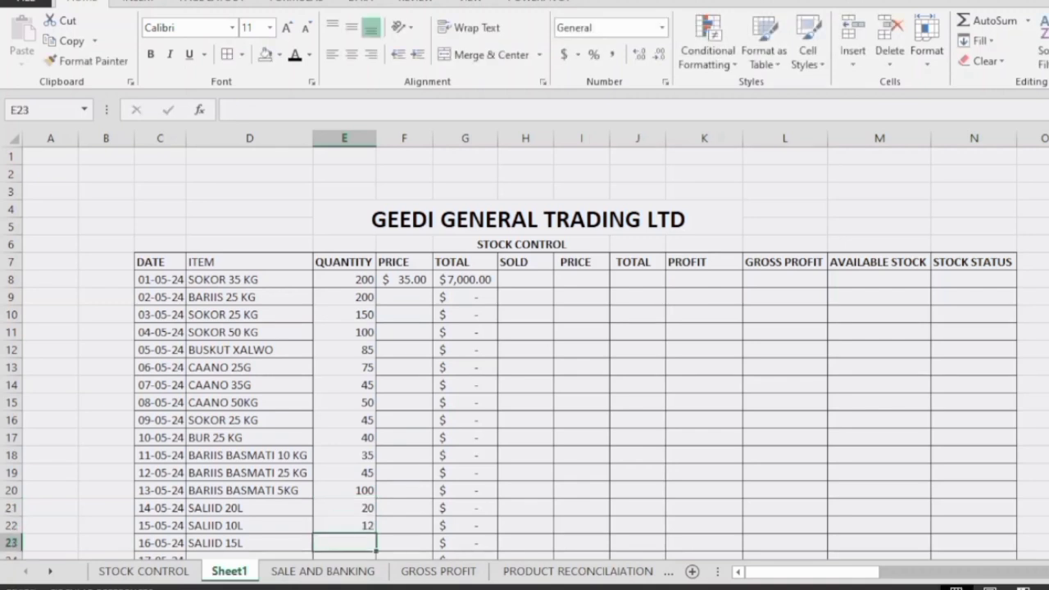
{"action": "type", "text": "36"}
{"action": "key", "text": "Return"}
Enter the quantities 45, 4, 55, 458 and 70 in E24:E28
{"action": "type", "text": "45"}
{"action": "key", "text": "Return"}
{"action": "type", "text": "4"}
{"action": "key", "text": "Return"}
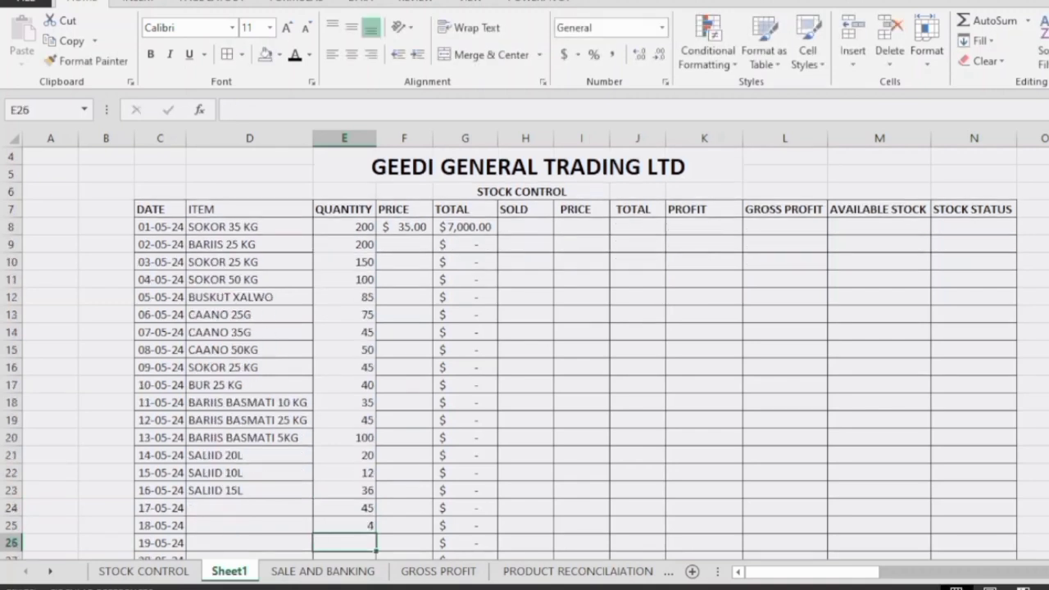
{"action": "type", "text": "5556"}
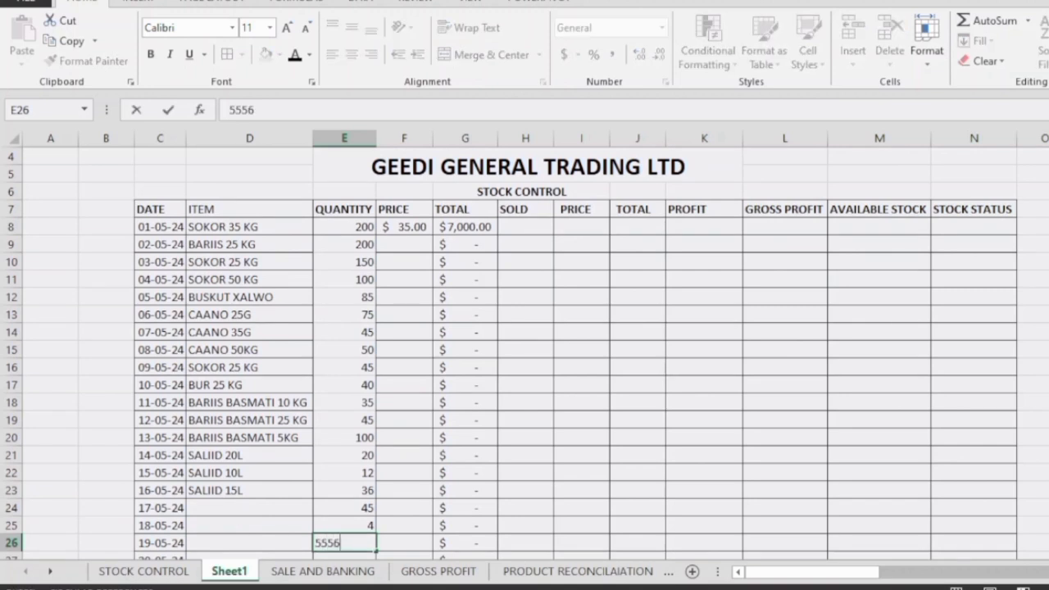
{"action": "key", "text": "BackSpace"}
{"action": "key", "text": "BackSpace"}
{"action": "key", "text": "Return"}
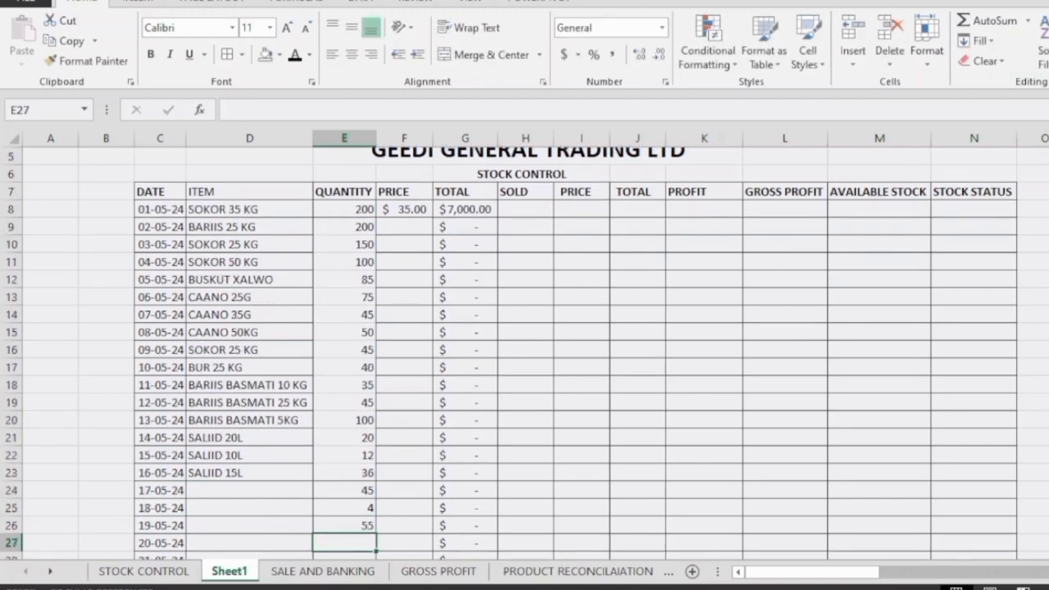
{"action": "type", "text": "458"}
{"action": "key", "text": "Return"}
{"action": "type", "text": "70"}
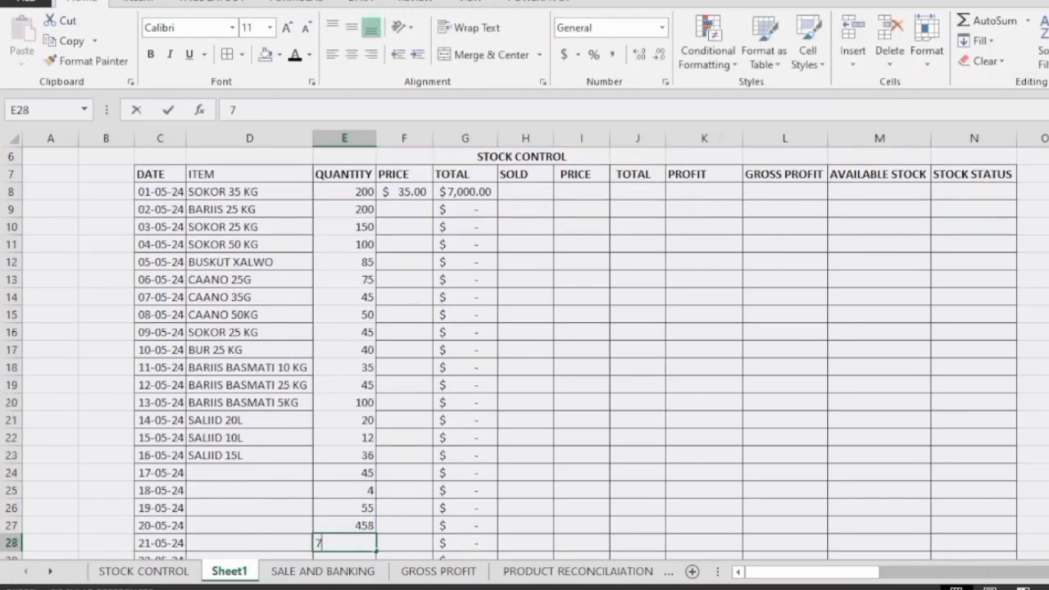
{"action": "key", "text": "Return"}
Enter the quantity 41 in E29 and clear the extra 25 entered below the table in E30
{"action": "type", "text": "41"}
{"action": "key", "text": "Return"}
{"action": "type", "text": "25"}
{"action": "key", "text": "Return"}
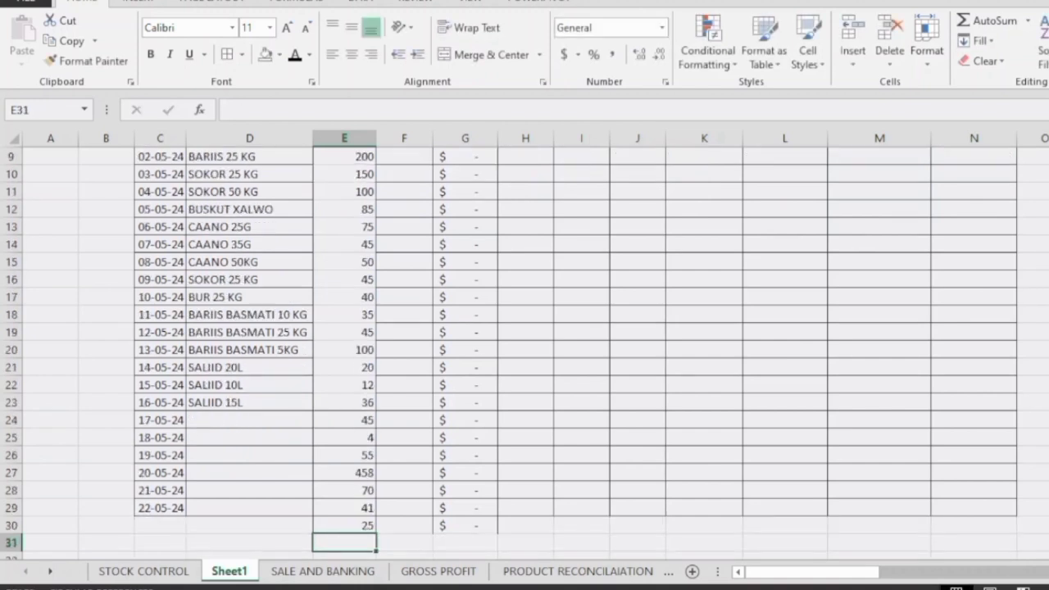
{"action": "key", "text": "Up"}
{"action": "key", "text": "BackSpace"}
{"action": "key", "text": "Return"}
Clear the contents of the rows without items, C24:N29
{"action": "left_click", "coordinate": [249, 420]}
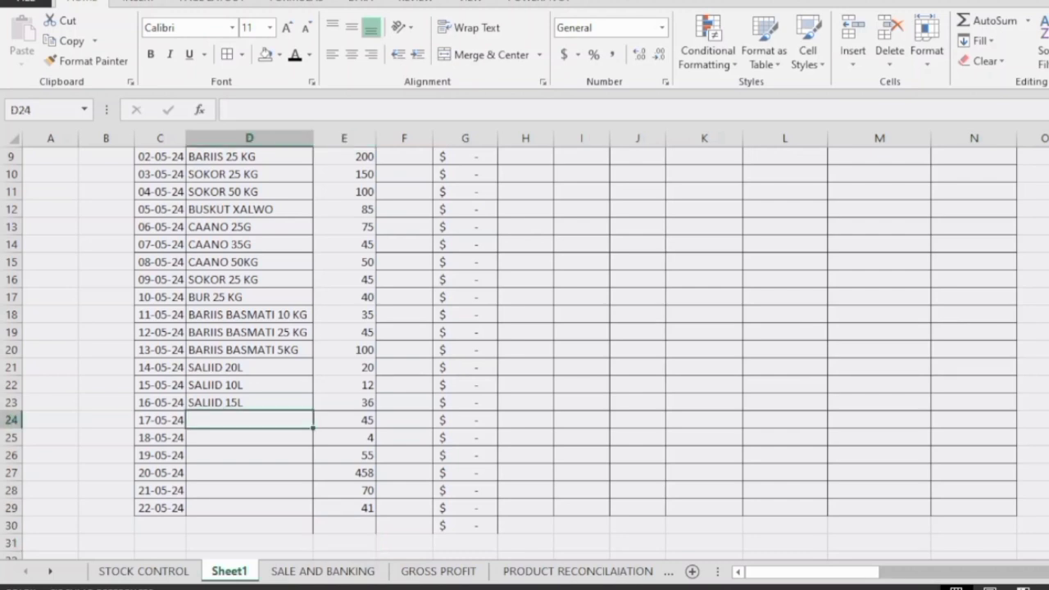
{"action": "double_click", "coordinate": [160, 420]}
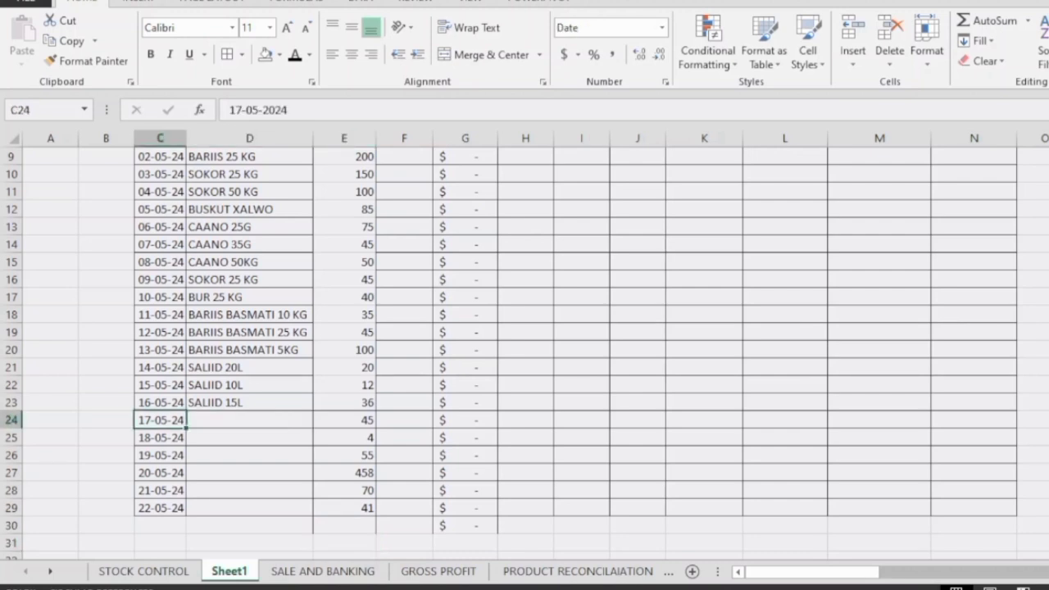
{"action": "left_click_drag", "start_coordinate": [160, 420], "coordinate": [973, 508]}
{"action": "left_click", "coordinate": [249, 420]}
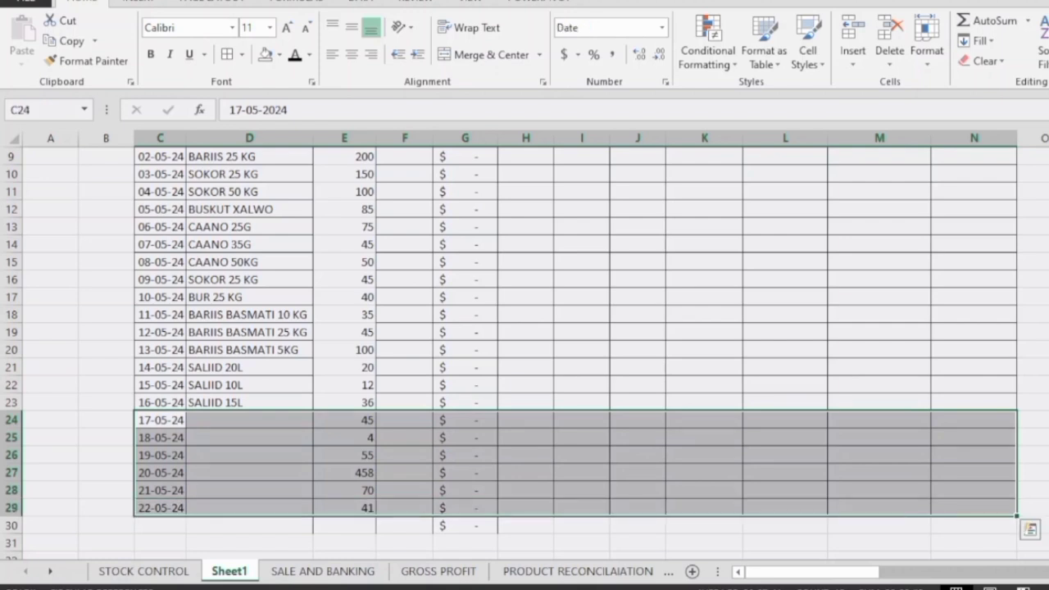
{"action": "key", "text": "Delete"}
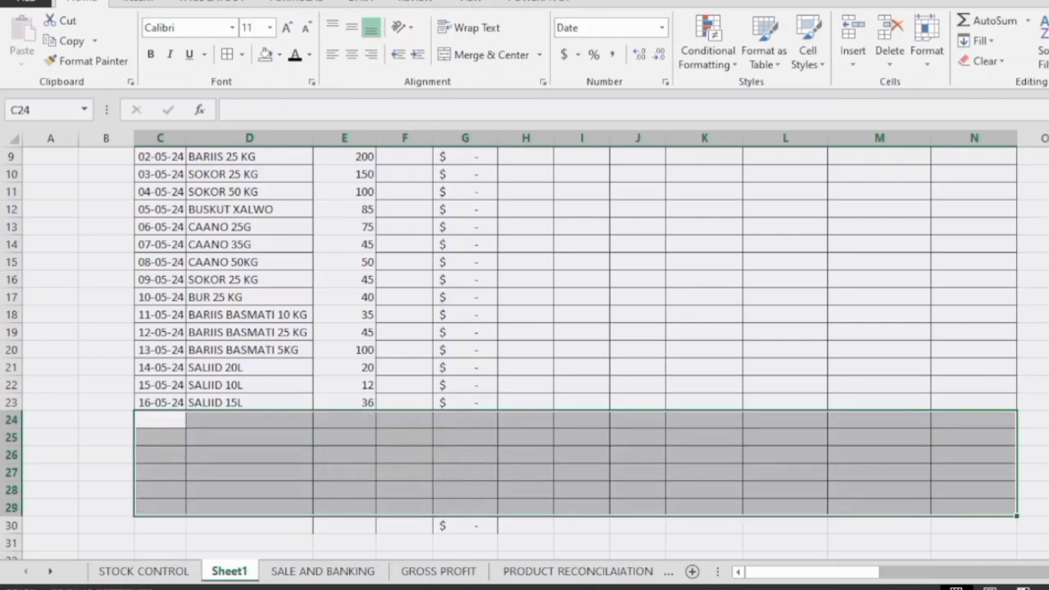
Remove all borders from the emptied rows C24:N29
{"action": "left_click", "coordinate": [242, 54]}
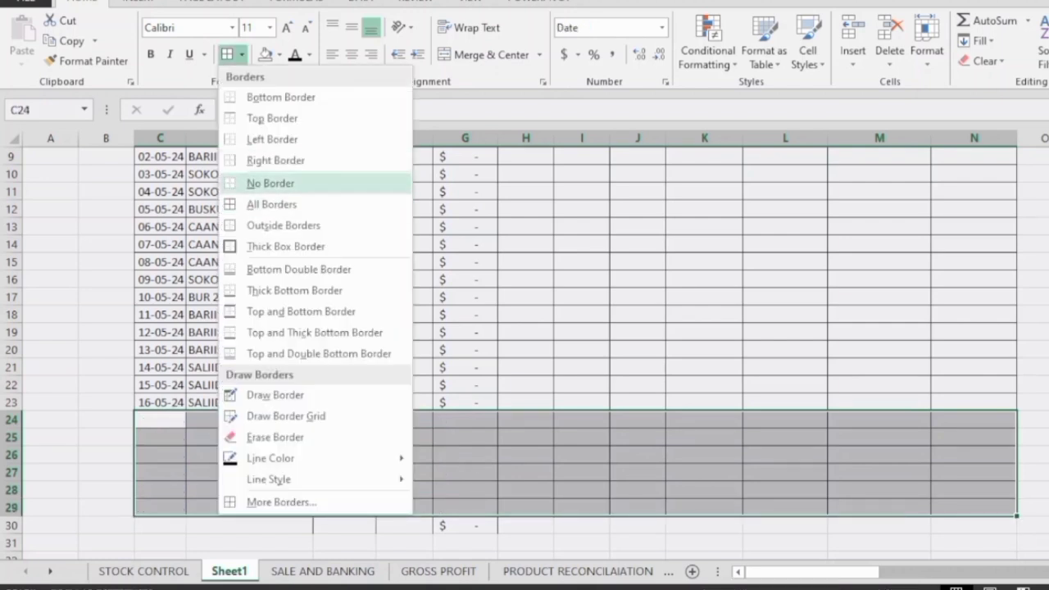
{"action": "left_click", "coordinate": [270, 183]}
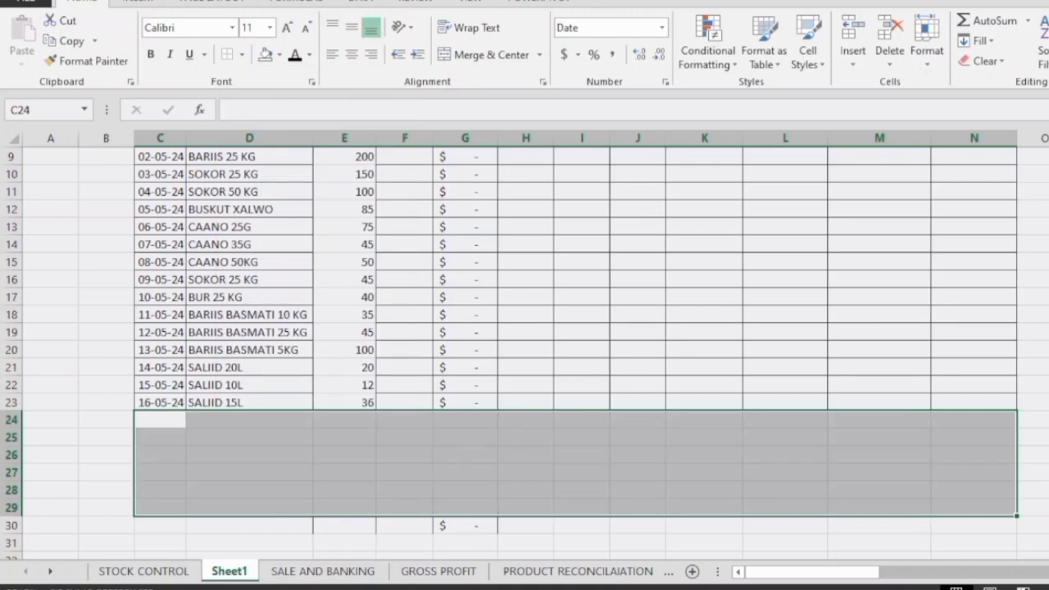
{"action": "left_click", "coordinate": [637, 525]}
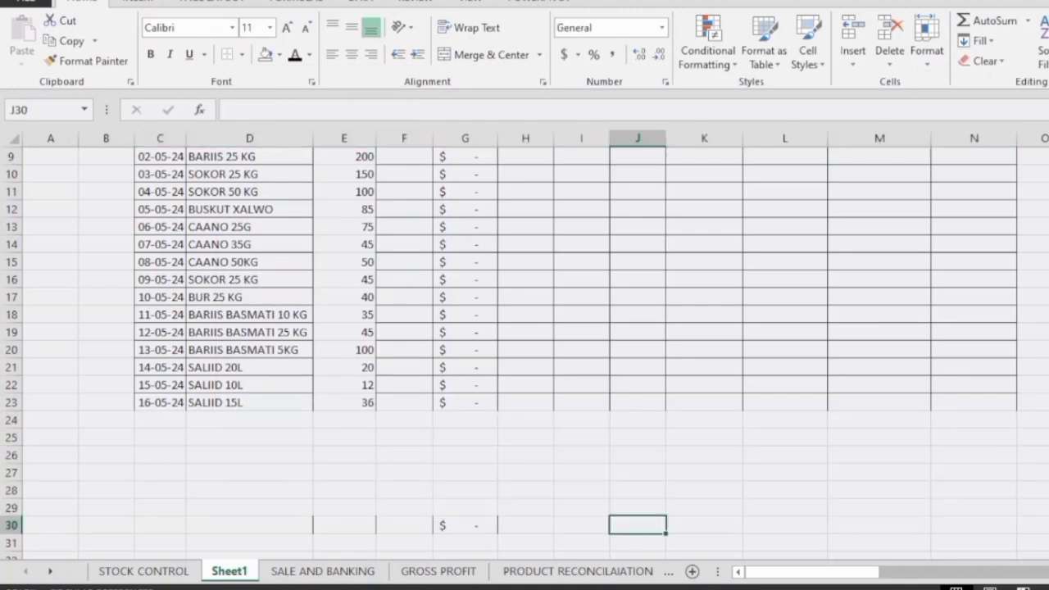
{"action": "scroll", "coordinate": [525, 327], "scroll_direction": "up", "scroll_amount": 2}
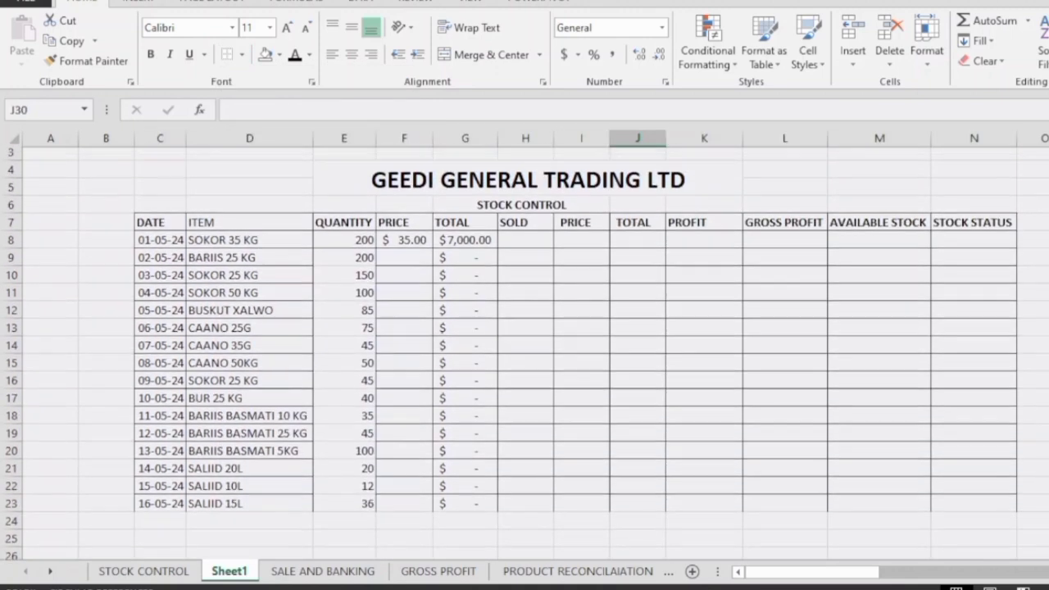
{"action": "scroll", "coordinate": [525, 328], "scroll_direction": "up", "scroll_amount": 1}
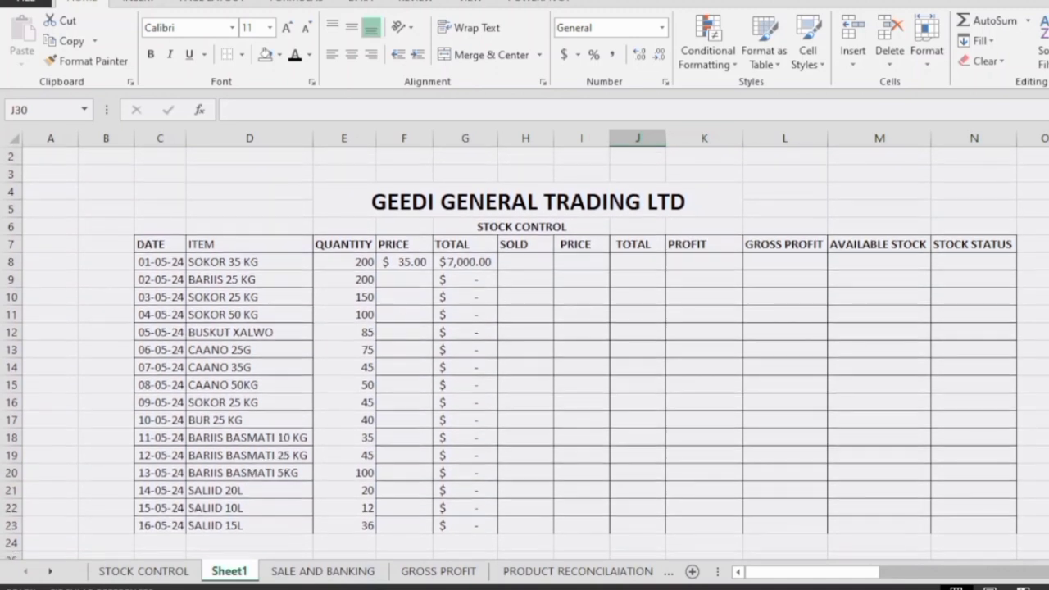
Apply all borders to the quantity cells E9:E23
{"action": "left_click_drag", "start_coordinate": [344, 279], "coordinate": [344, 526]}
{"action": "left_click", "coordinate": [242, 54]}
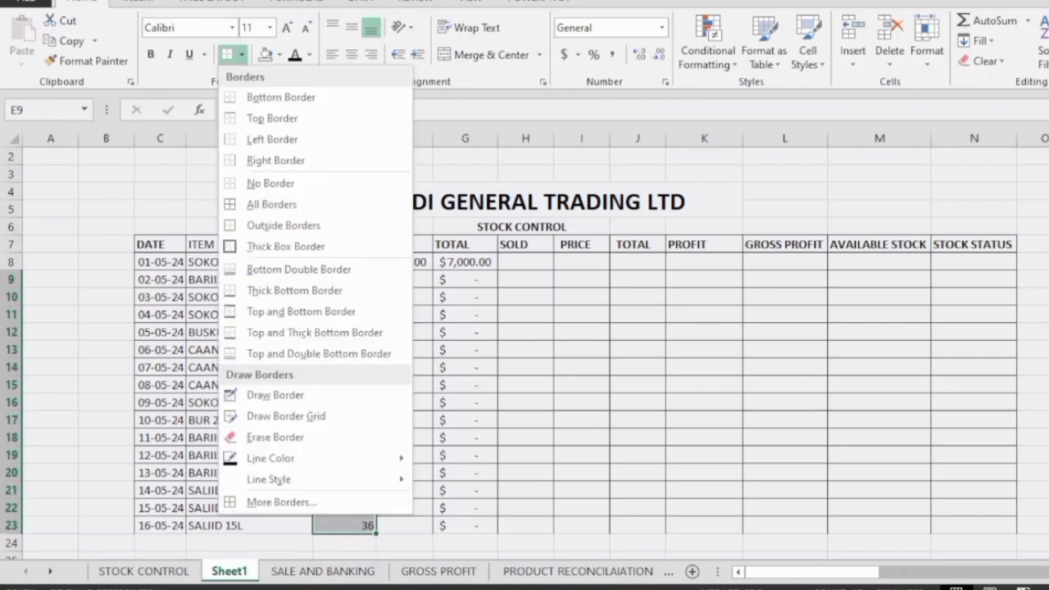
{"action": "left_click", "coordinate": [250, 201]}
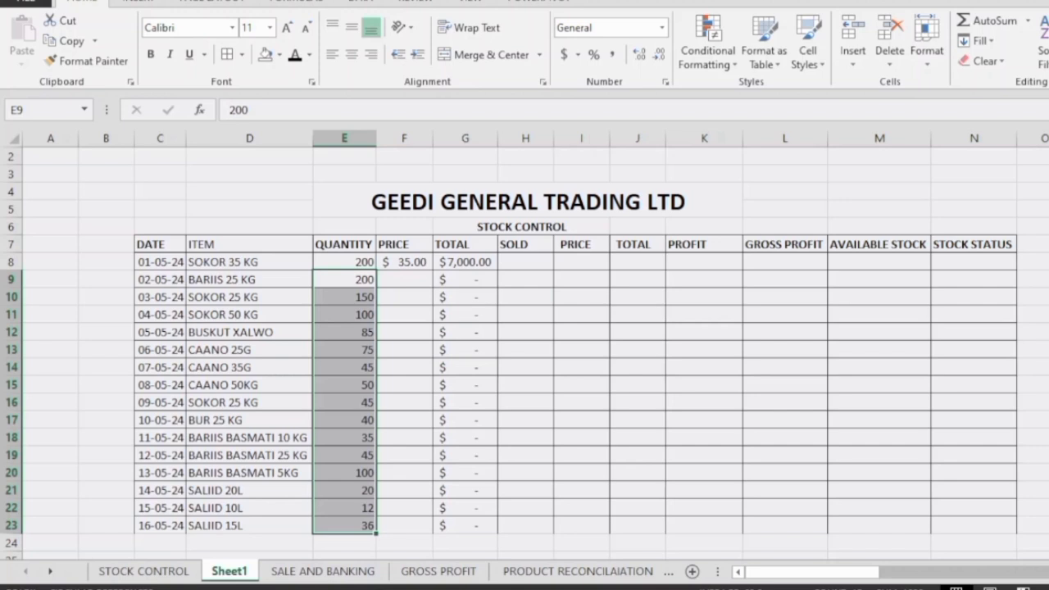
{"action": "left_click", "coordinate": [525, 315]}
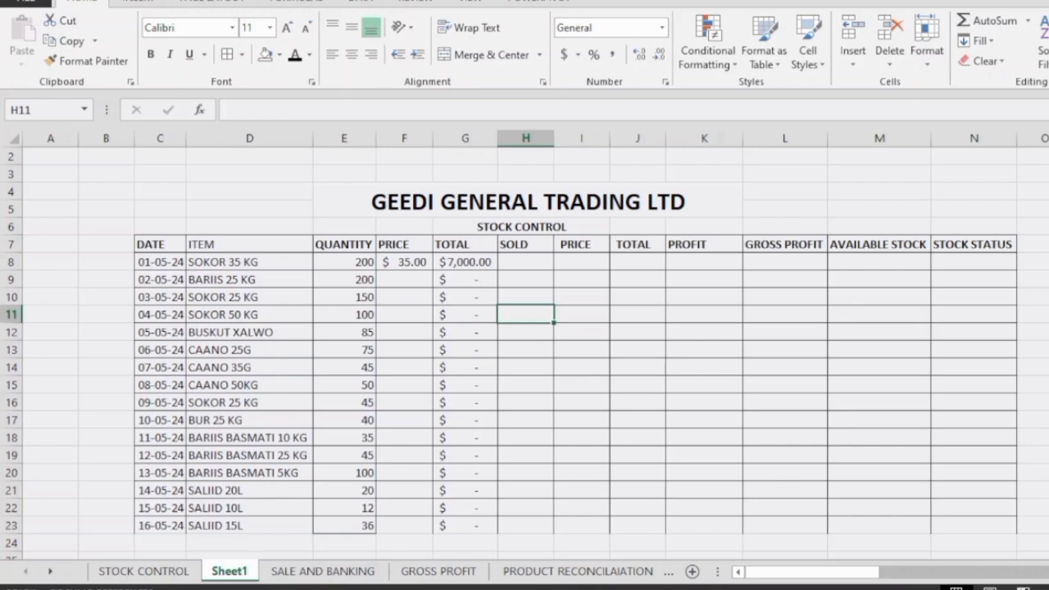
Enter the purchase prices 120, 100, 50, 33 and 45 in F9:F13
{"action": "left_click", "coordinate": [404, 279]}
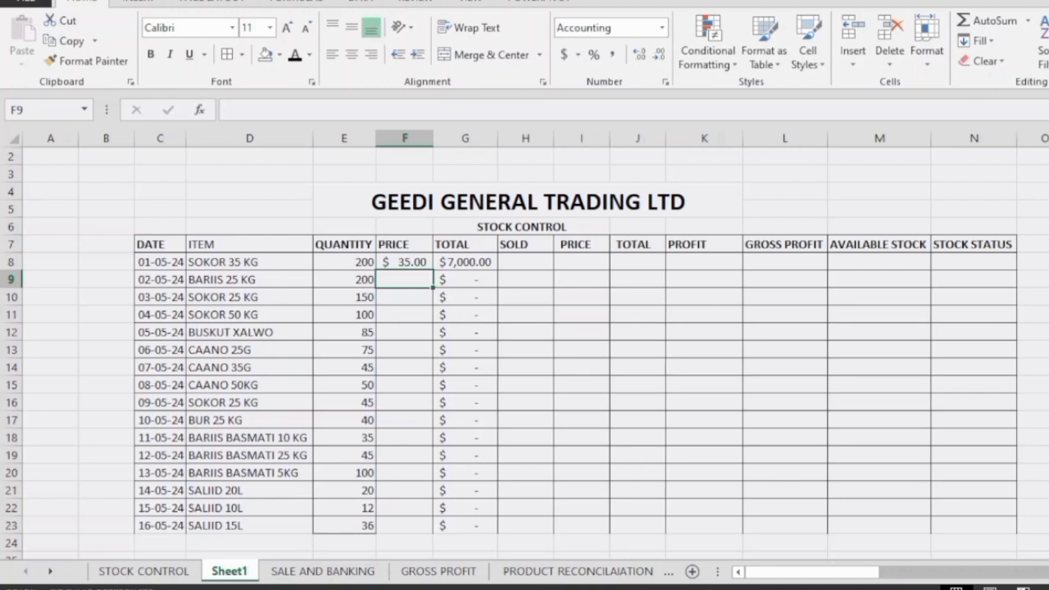
{"action": "type", "text": "120"}
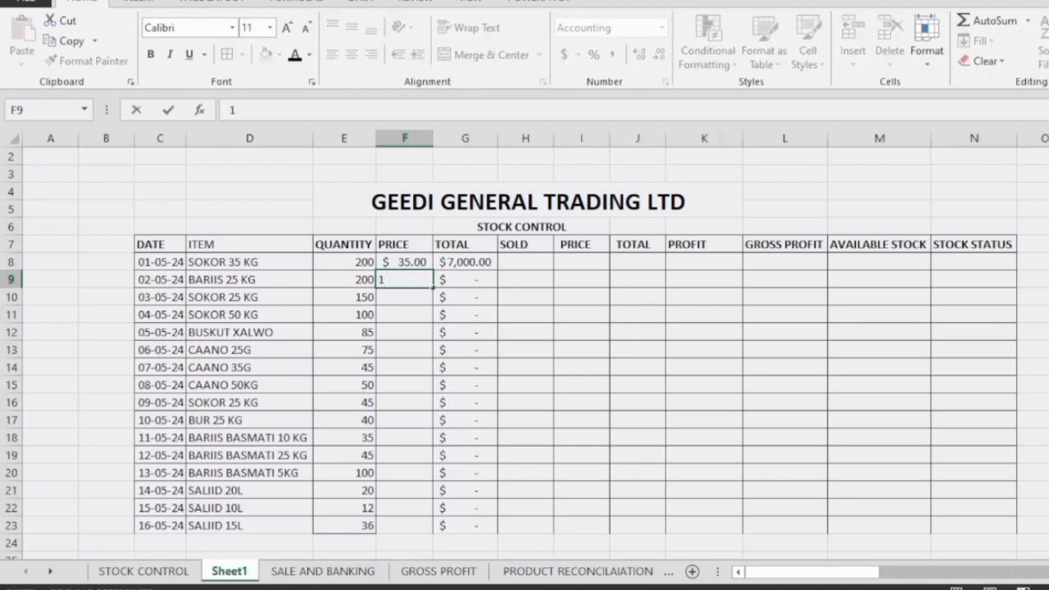
{"action": "key", "text": "Return"}
{"action": "type", "text": "100"}
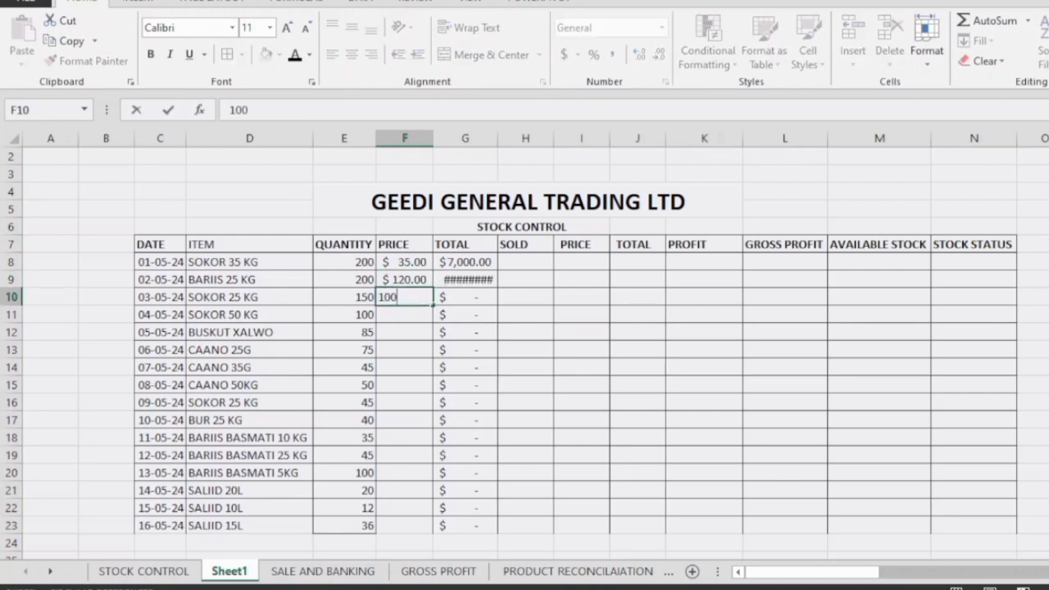
{"action": "key", "text": "Return"}
{"action": "type", "text": "50"}
{"action": "key", "text": "Return"}
{"action": "type", "text": "33"}
{"action": "key", "text": "Return"}
{"action": "type", "text": "45"}
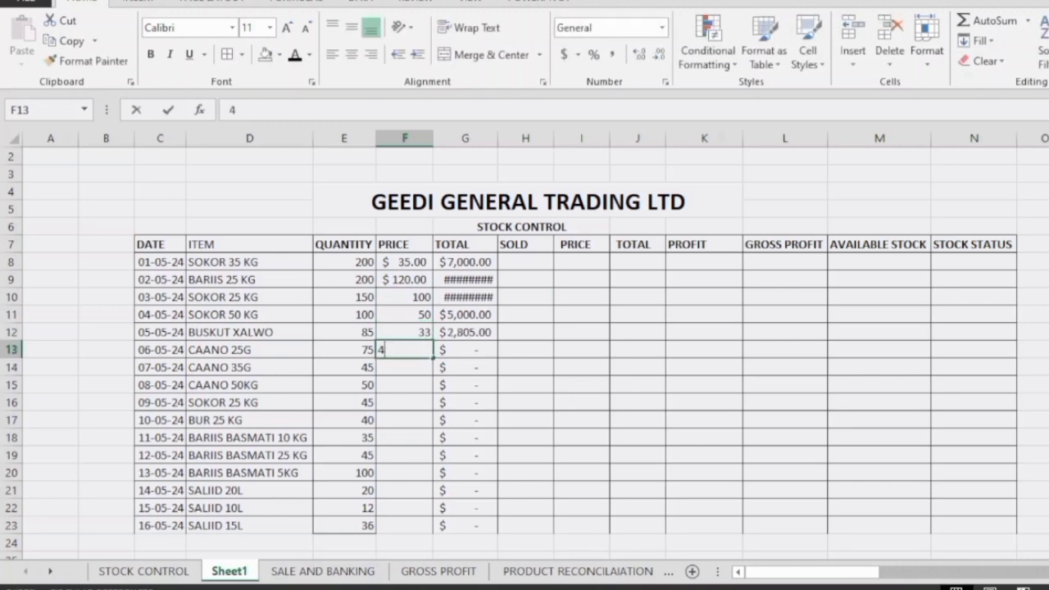
{"action": "key", "text": "Return"}
Enter the price for CAANO 35G in F14, correcting the mistyped entry to 55
{"action": "type", "text": "2"}
{"action": "key", "text": "Return"}
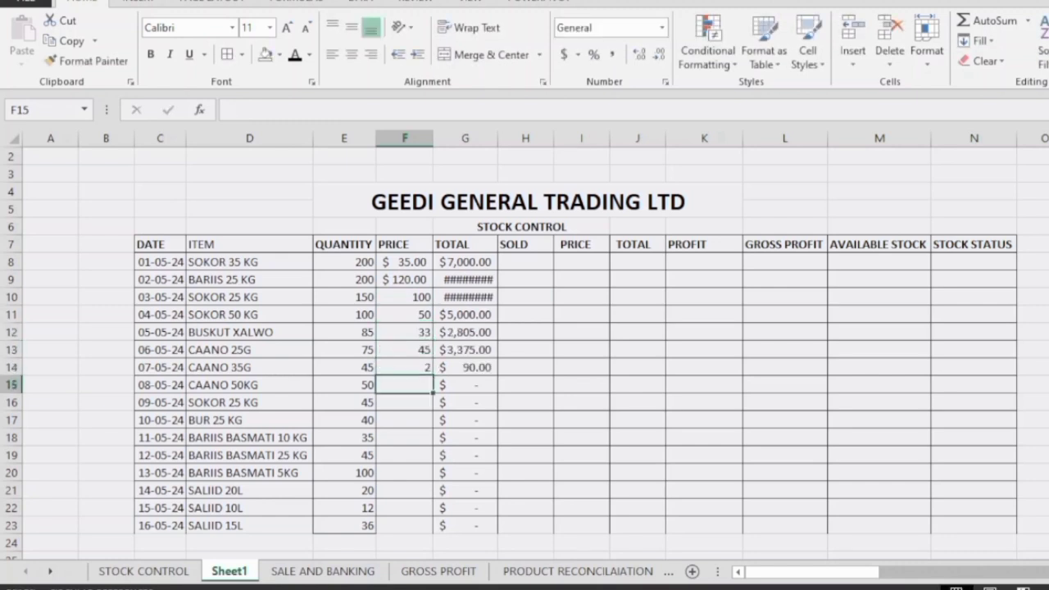
{"action": "key", "text": "BackSpace"}
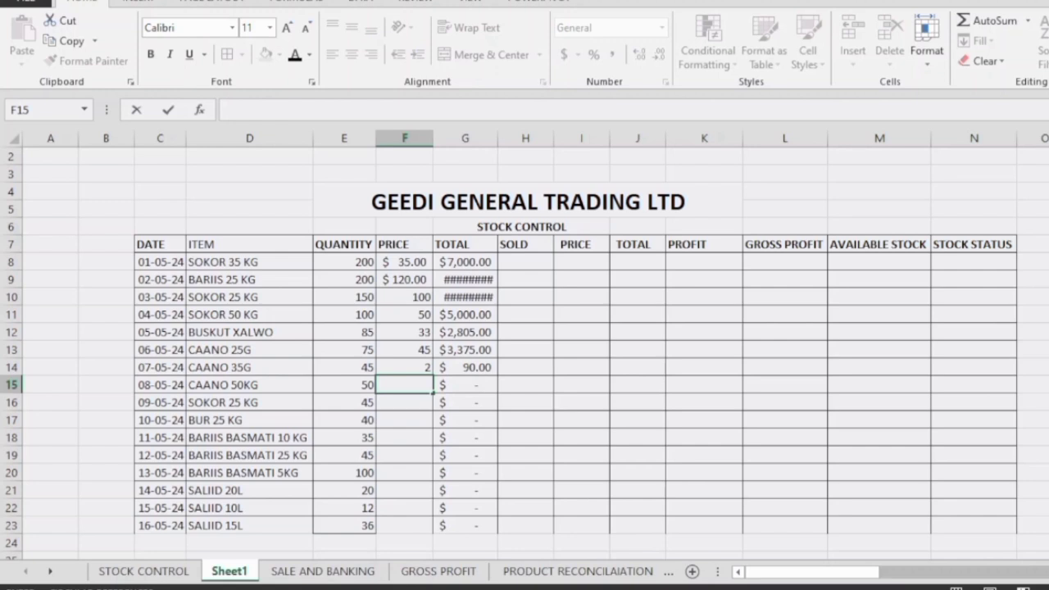
{"action": "key", "text": "Up"}
{"action": "type", "text": "55"}
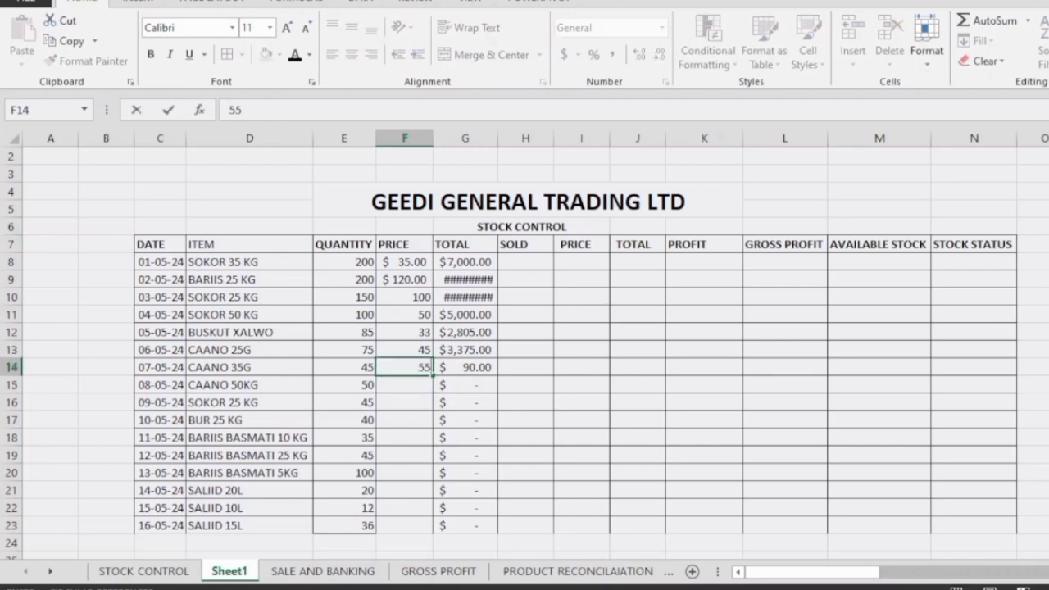
{"action": "key", "text": "Return"}
Enter the purchase prices 25, 45, 75, 65 and 25 in F15:F19
{"action": "type", "text": "25"}
{"action": "key", "text": "Return"}
{"action": "type", "text": "45"}
{"action": "key", "text": "Return"}
{"action": "type", "text": "75"}
{"action": "key", "text": "Return"}
{"action": "type", "text": "65"}
{"action": "key", "text": "Return"}
{"action": "type", "text": "25"}
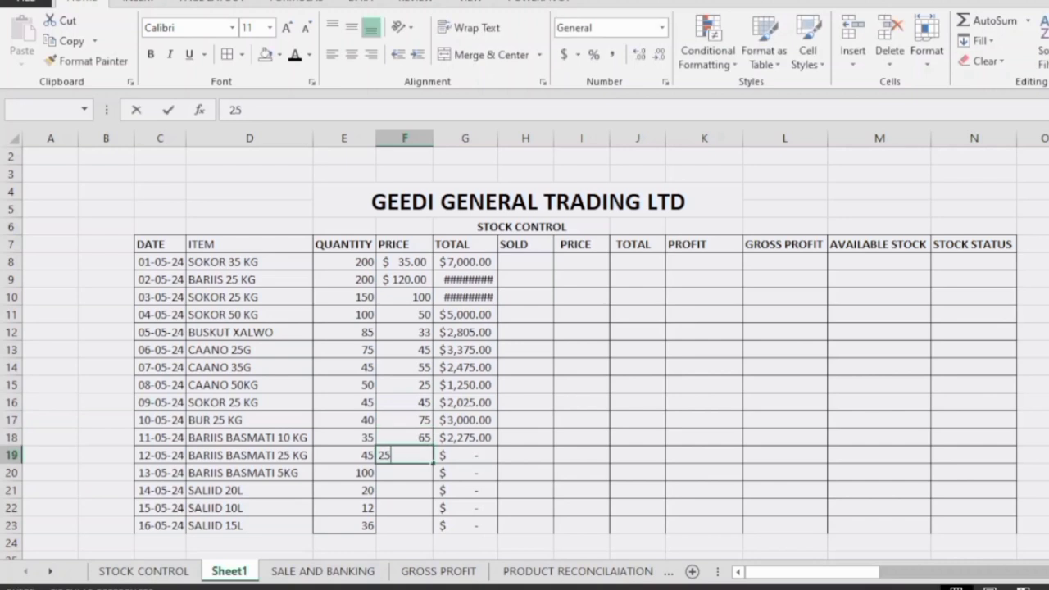
{"action": "key", "text": "Return"}
Enter the purchase prices 25, 11, 25 and 55 in F20:F23
{"action": "type", "text": "25"}
{"action": "key", "text": "Return"}
{"action": "type", "text": "11"}
{"action": "key", "text": "Return"}
{"action": "type", "text": "25"}
{"action": "key", "text": "Return"}
{"action": "type", "text": "55"}
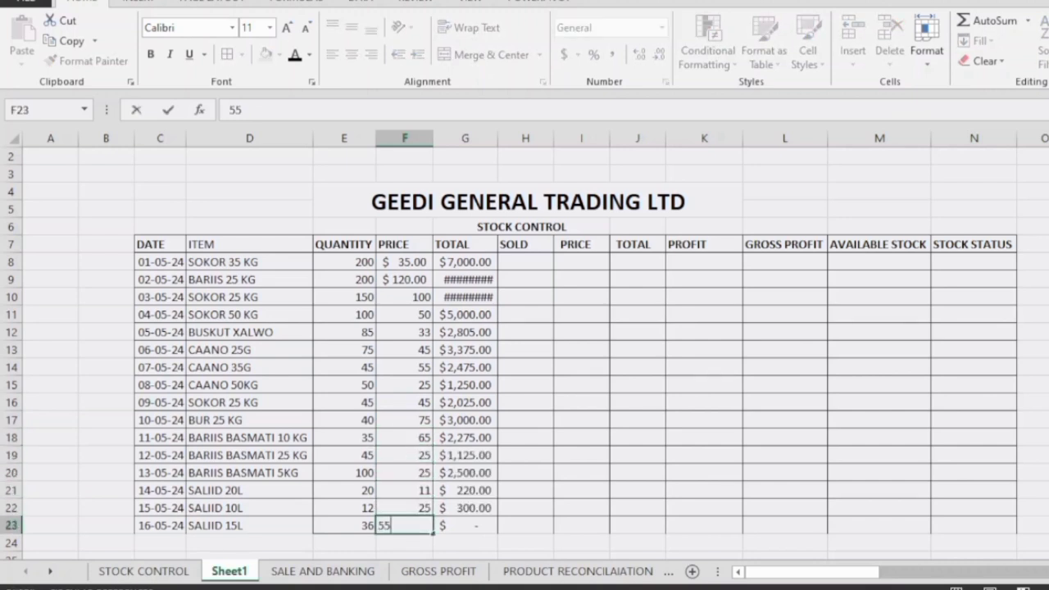
{"action": "key", "text": "Return"}
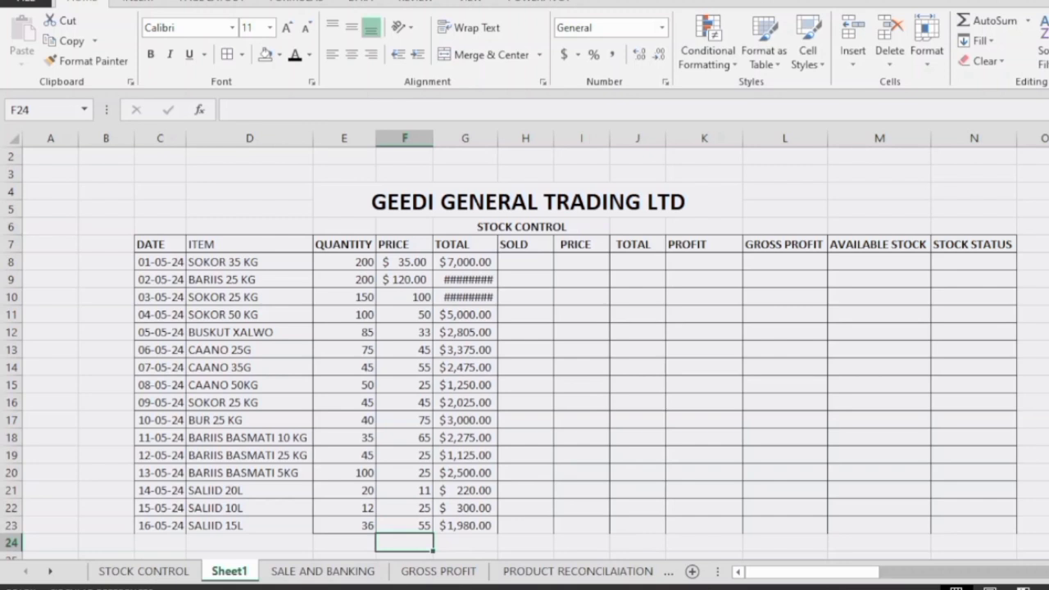
Apply the dollar Accounting number format to the prices in F10:F23
{"action": "left_click_drag", "start_coordinate": [405, 297], "coordinate": [405, 526]}
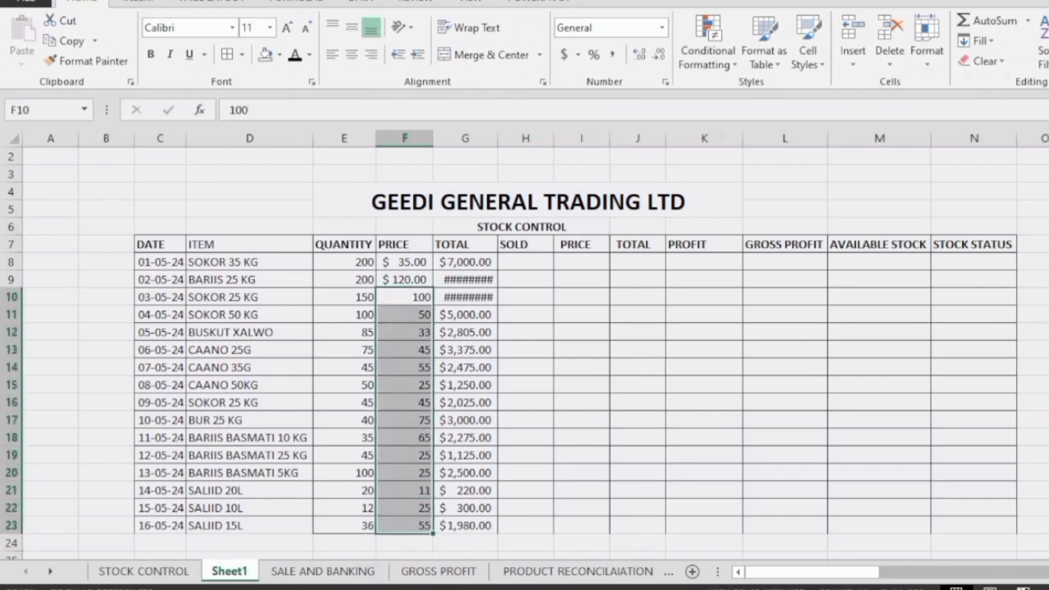
{"action": "left_click", "coordinate": [564, 54]}
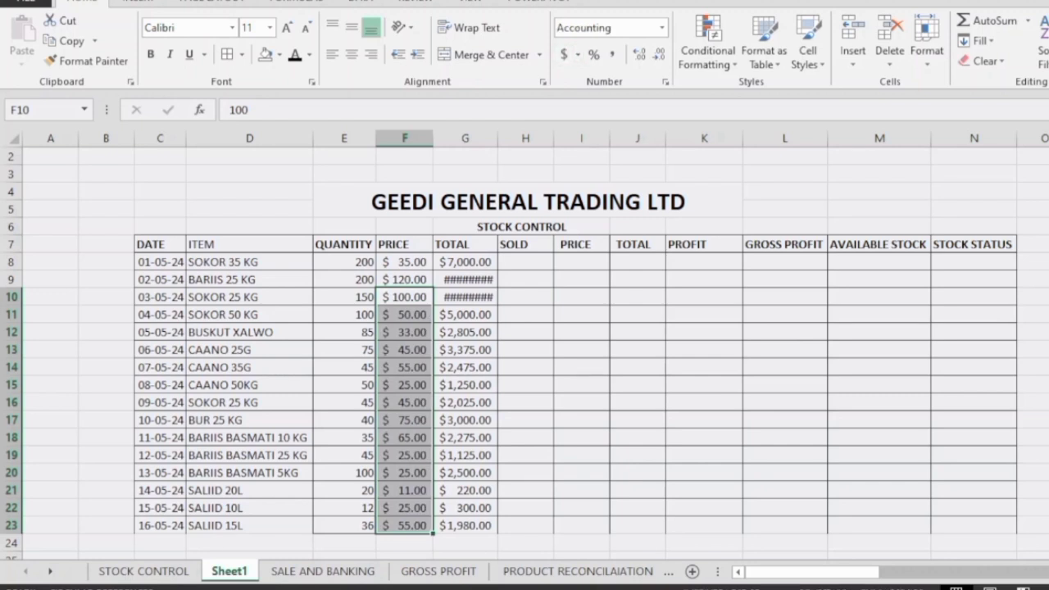
Autofit the width of the TOTAL column G to its contents
{"action": "left_click", "coordinate": [465, 280]}
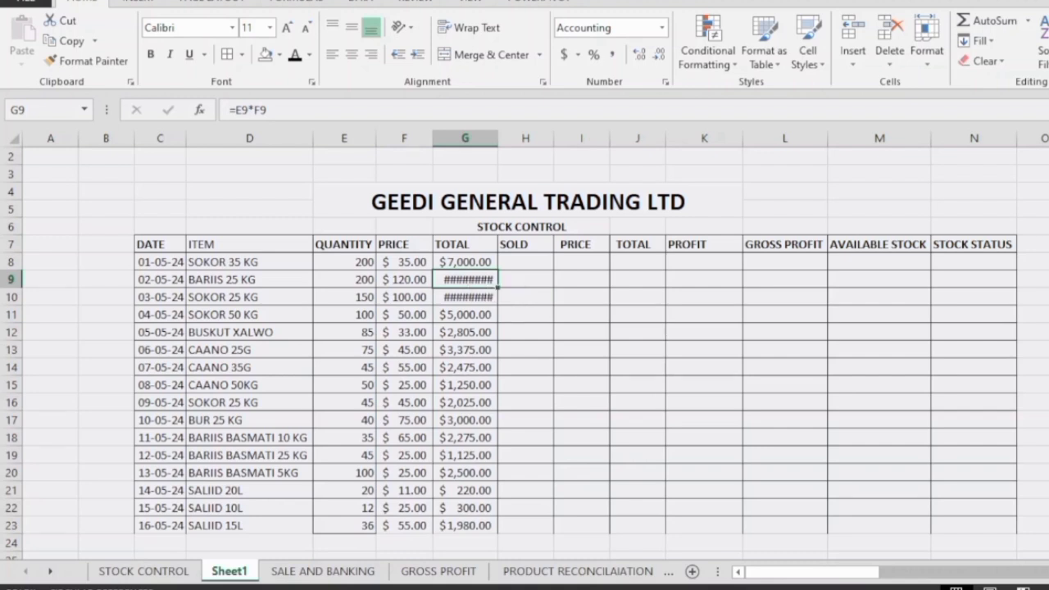
{"action": "left_click", "coordinate": [465, 139]}
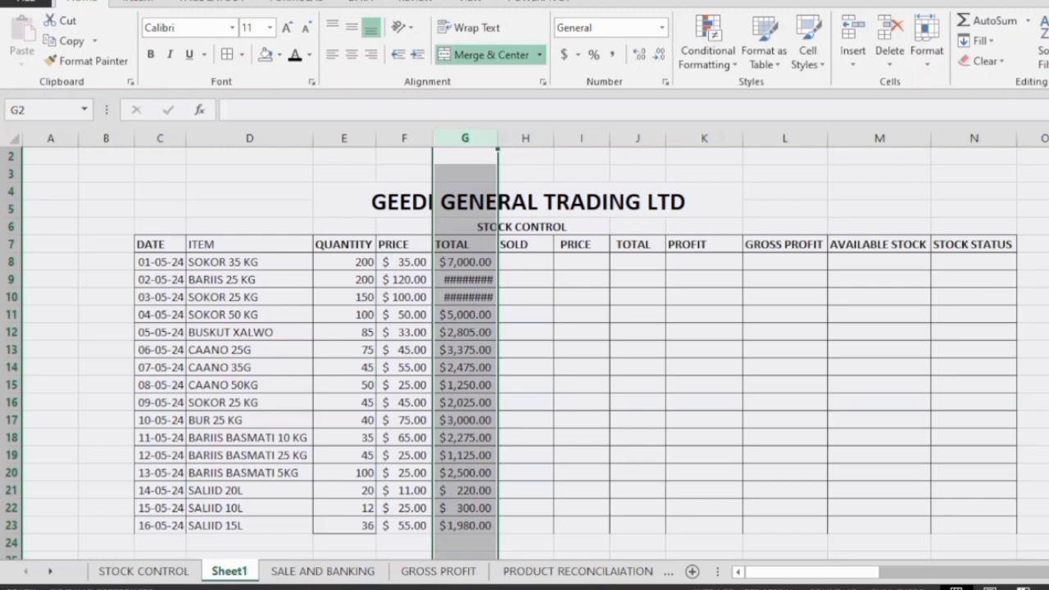
{"action": "double_click", "coordinate": [497, 139]}
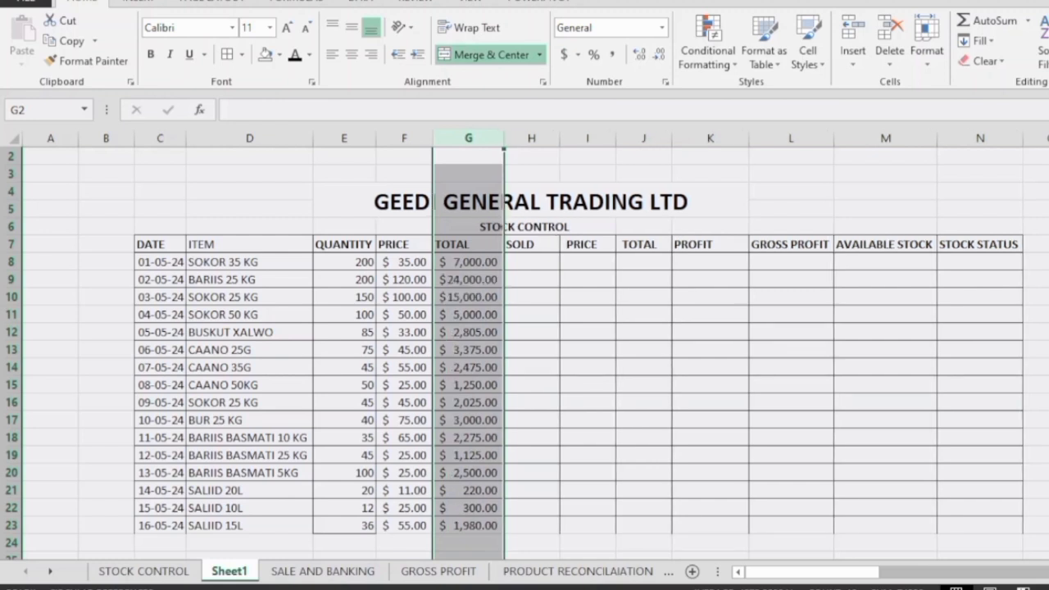
{"action": "left_click", "coordinate": [532, 332]}
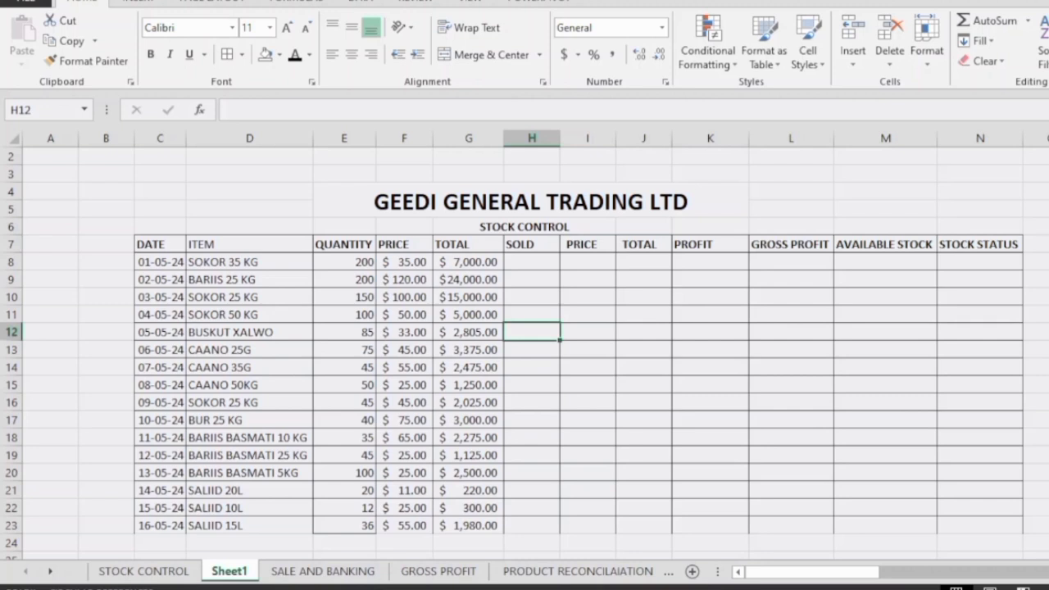
Enter the sold quantities 150, 120, 149 and 80 in H8:H11
{"action": "left_click", "coordinate": [532, 262]}
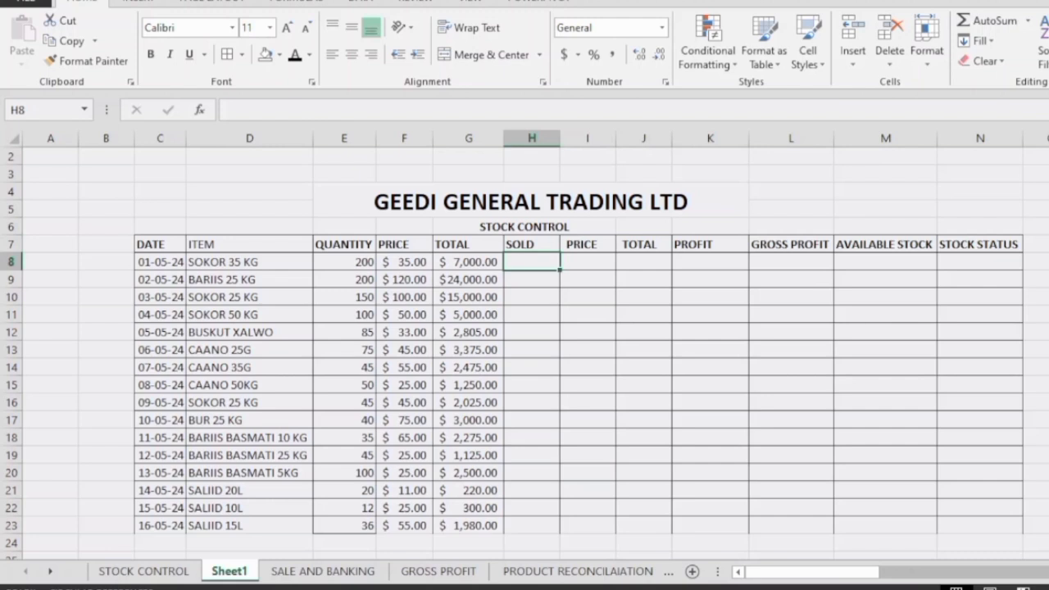
{"action": "type", "text": "150"}
{"action": "key", "text": "Return"}
{"action": "type", "text": "120"}
{"action": "key", "text": "Return"}
{"action": "type", "text": "1"}
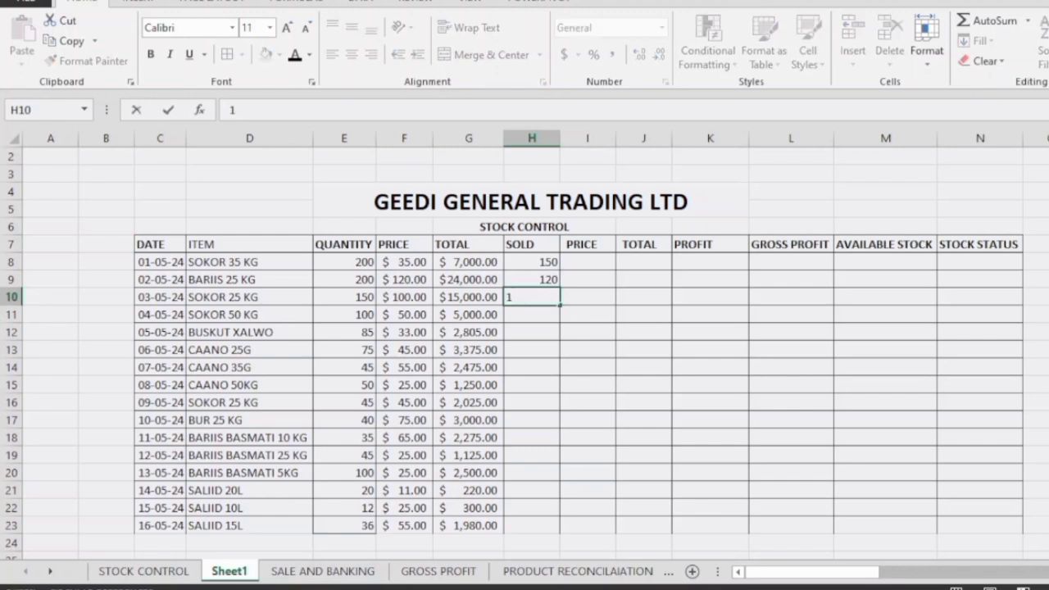
{"action": "type", "text": "49"}
{"action": "key", "text": "Return"}
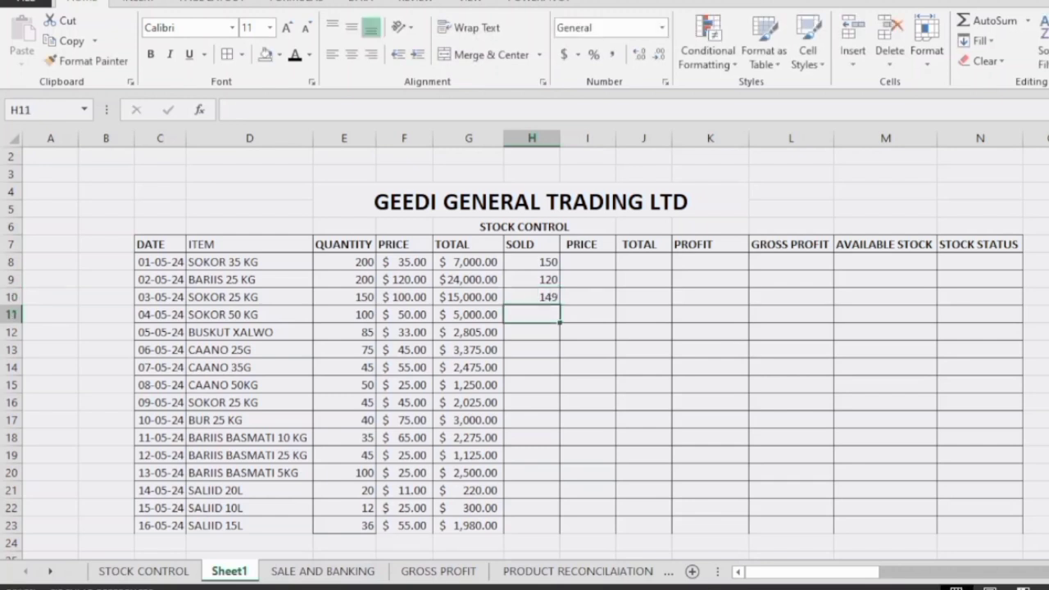
{"action": "type", "text": "80"}
{"action": "key", "text": "Return"}
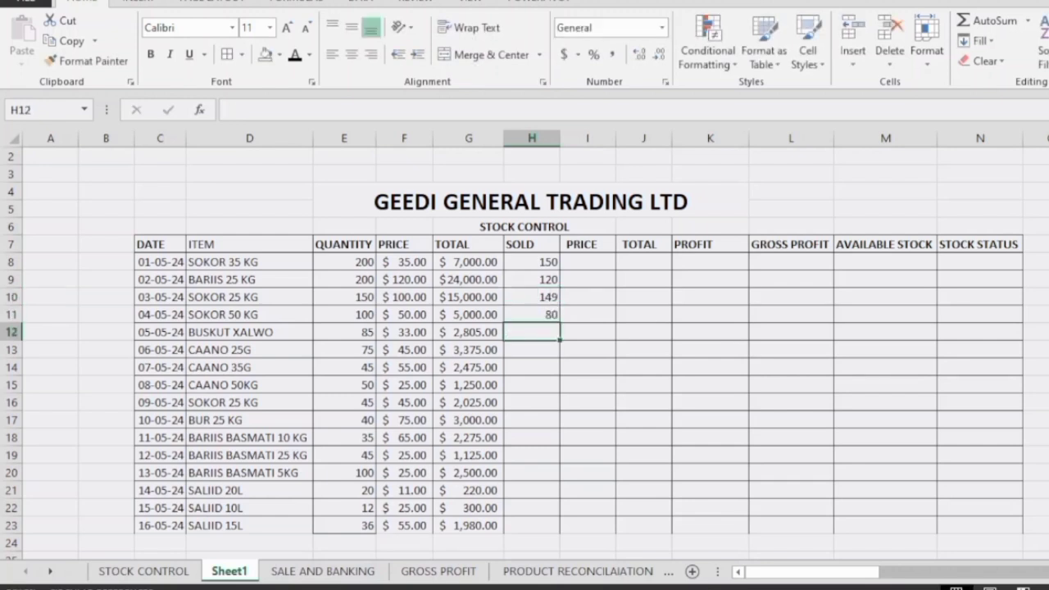
Enter the sold quantities 65, 70, 40 and 5 in H12:H15
{"action": "type", "text": "65"}
{"action": "key", "text": "Return"}
{"action": "type", "text": "70"}
{"action": "key", "text": "Return"}
{"action": "type", "text": "40"}
{"action": "key", "text": "Return"}
{"action": "type", "text": "5"}
{"action": "key", "text": "Return"}
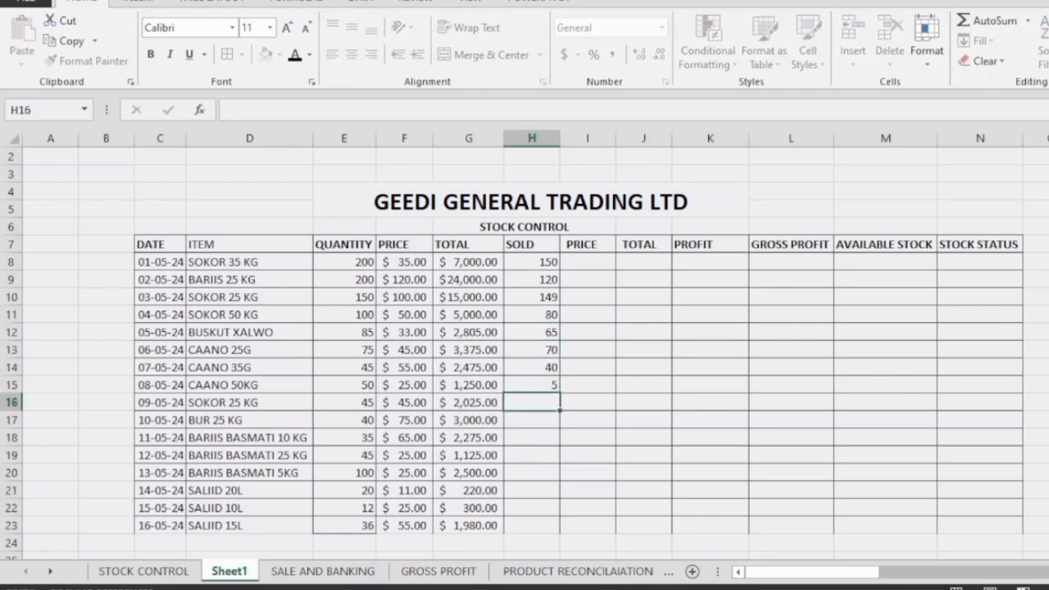
Enter the sold quantities 40, 35, 12 and 40 in H16:H19
{"action": "type", "text": "40"}
{"action": "key", "text": "Return"}
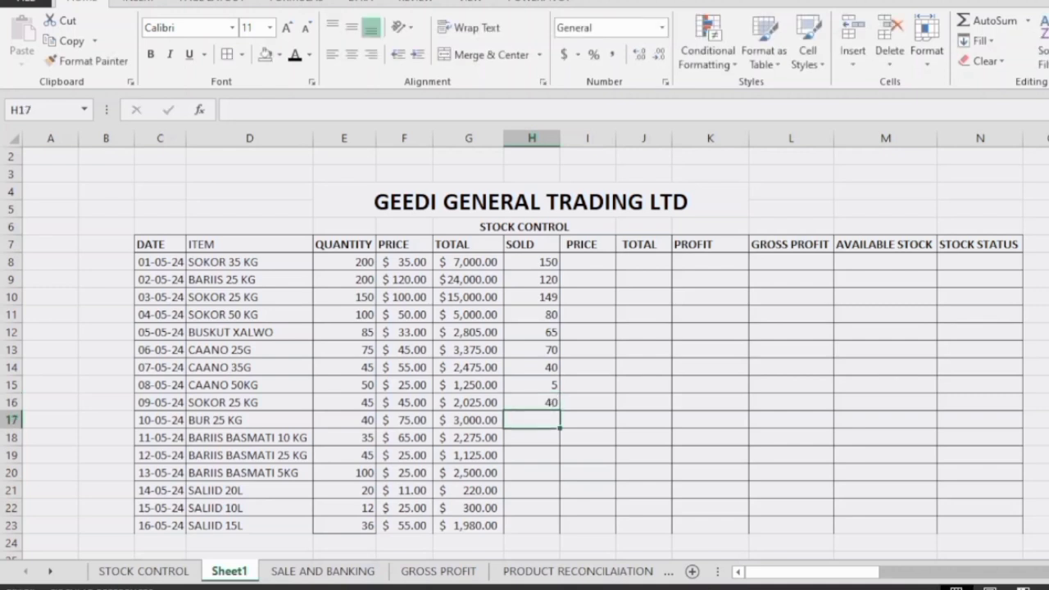
{"action": "type", "text": "35"}
{"action": "key", "text": "Return"}
{"action": "type", "text": "12"}
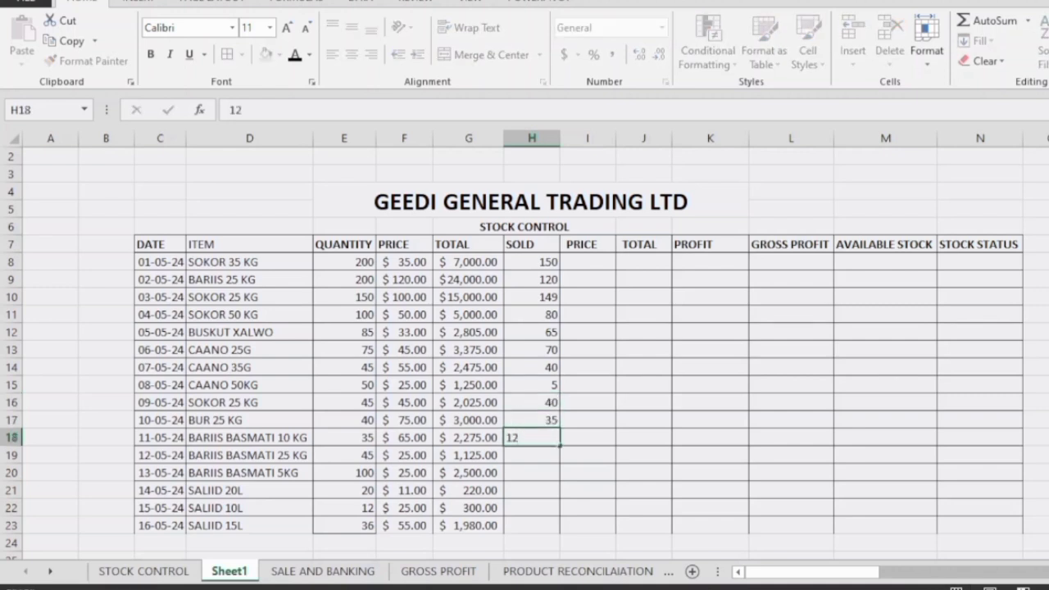
{"action": "key", "text": "Return"}
{"action": "type", "text": "40"}
{"action": "key", "text": "Return"}
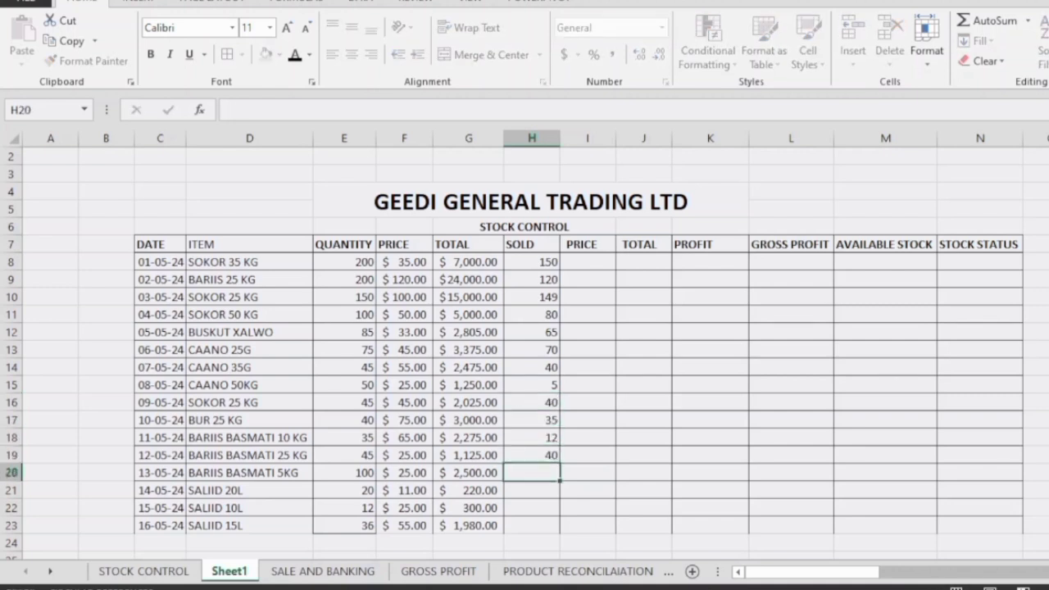
Enter the sold quantities 80, 2, 11 and 30 in H20:H23
{"action": "type", "text": "80"}
{"action": "key", "text": "Return"}
{"action": "type", "text": "2"}
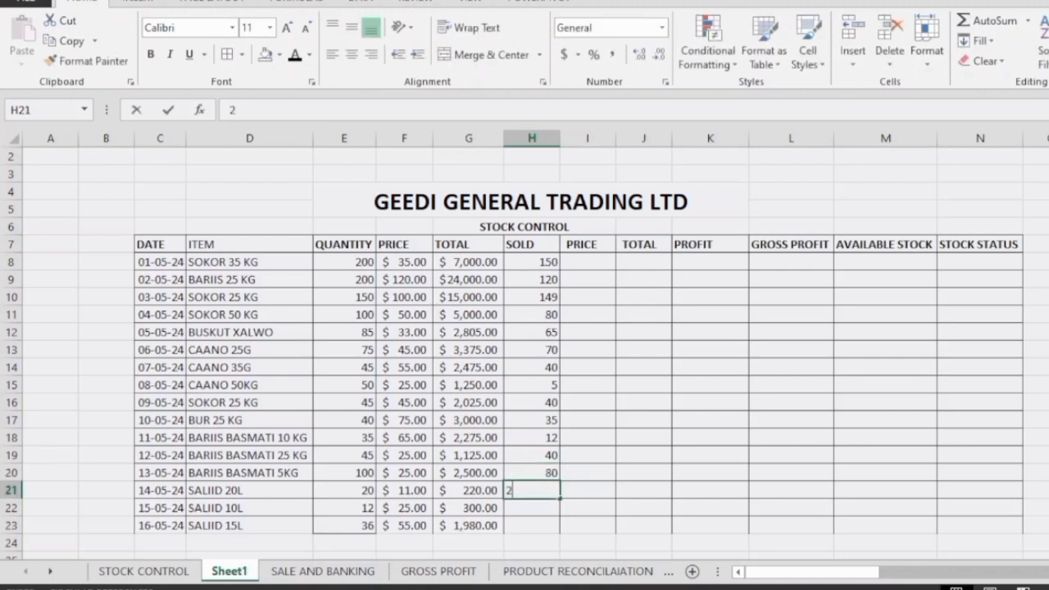
{"action": "key", "text": "Return"}
{"action": "type", "text": "11"}
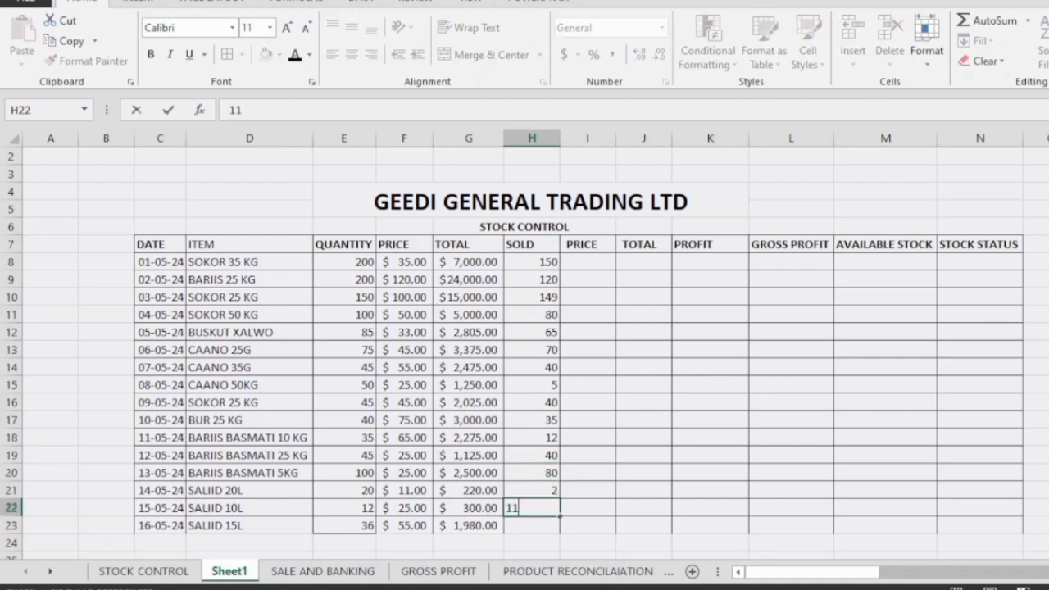
{"action": "key", "text": "Return"}
{"action": "type", "text": "30"}
{"action": "key", "text": "Return"}
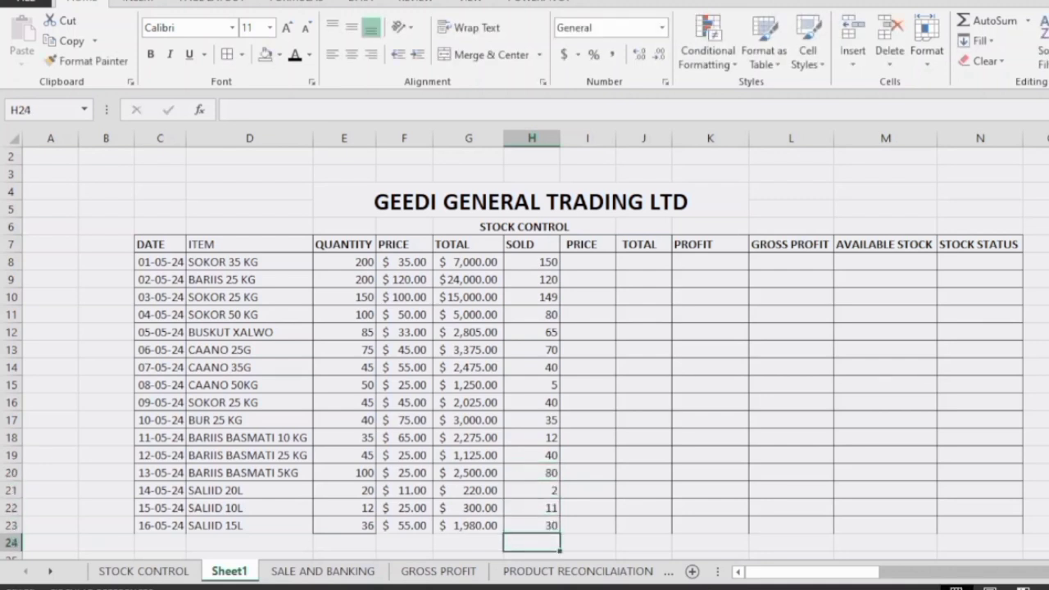
Enter the selling prices 40 and 125 in I8:I9
{"action": "left_click", "coordinate": [588, 263]}
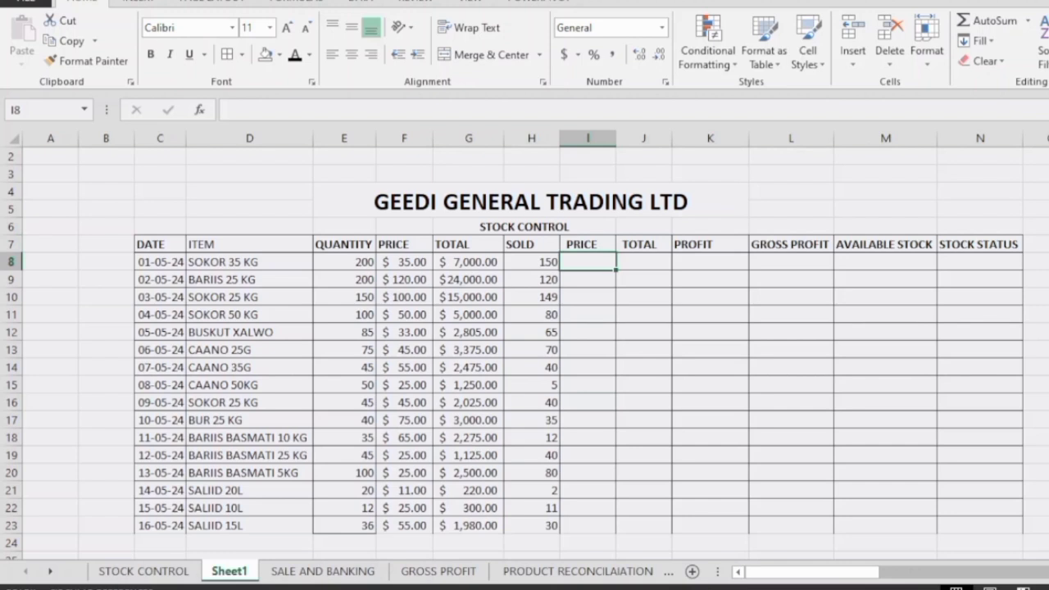
{"action": "type", "text": "40"}
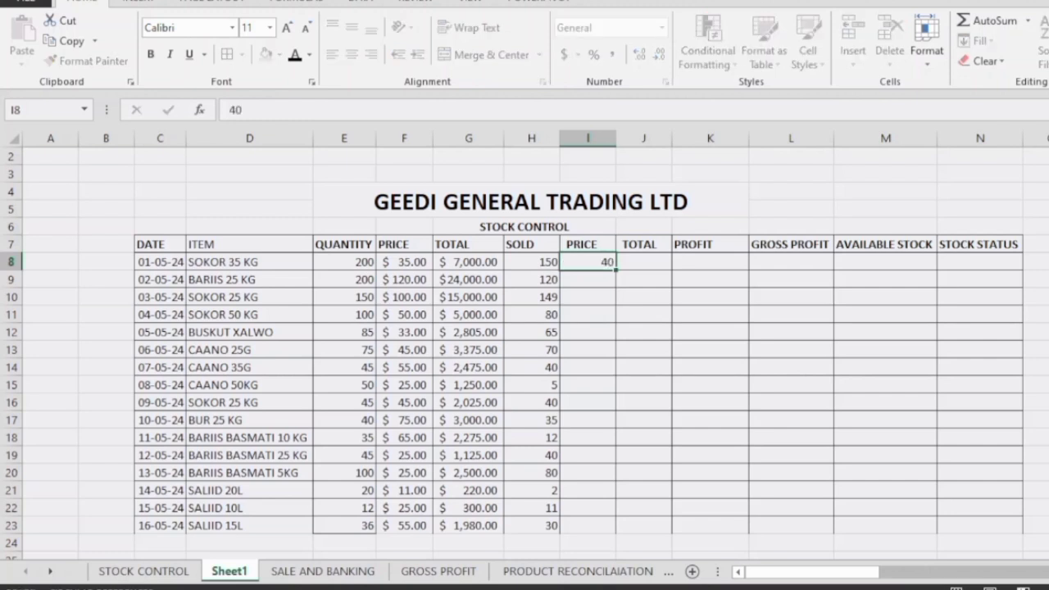
{"action": "key", "text": "Return"}
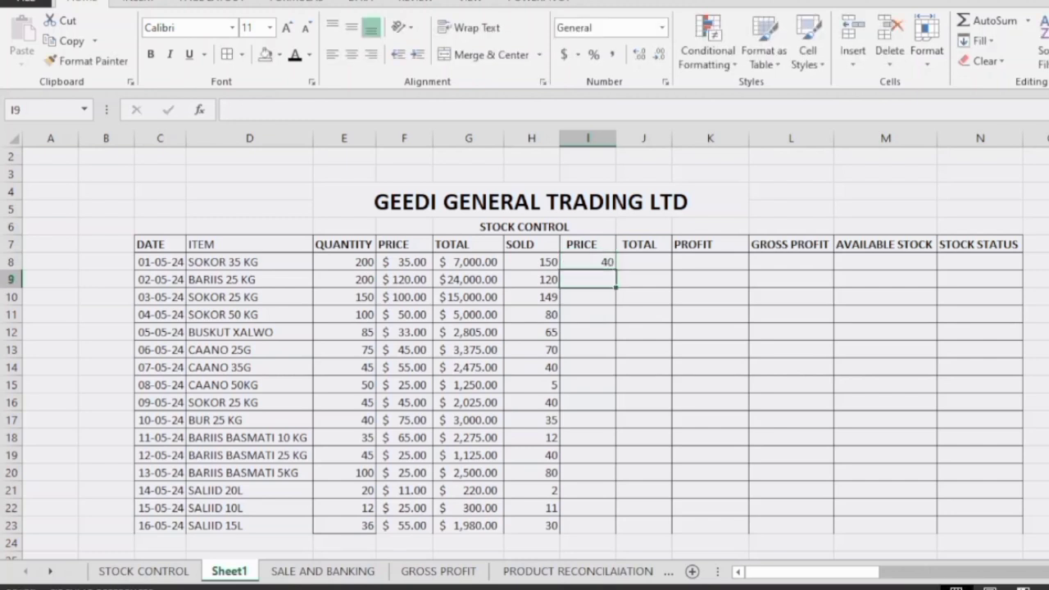
{"action": "type", "text": "125"}
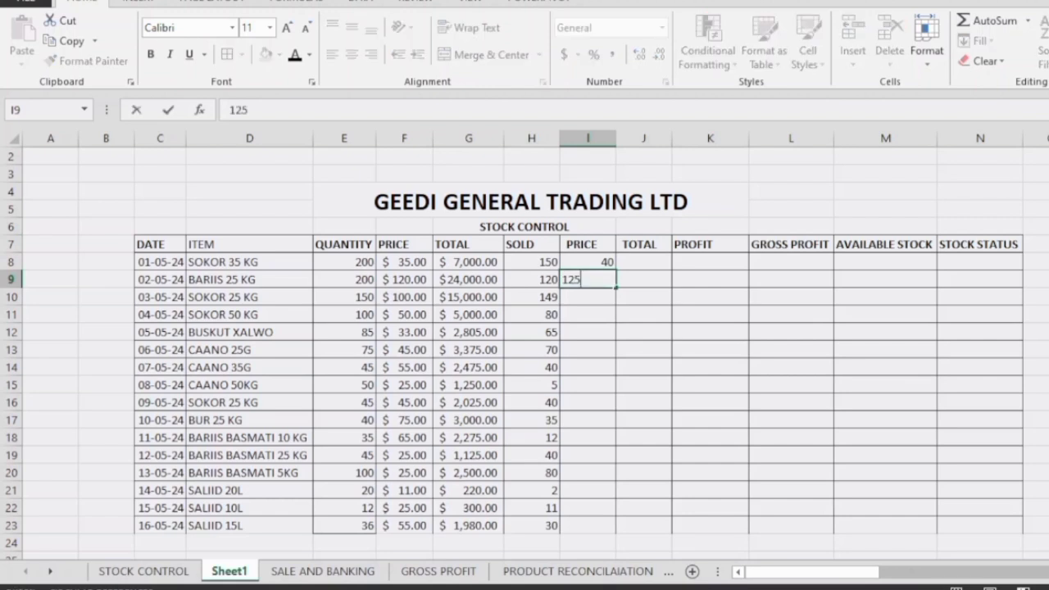
{"action": "key", "text": "Return"}
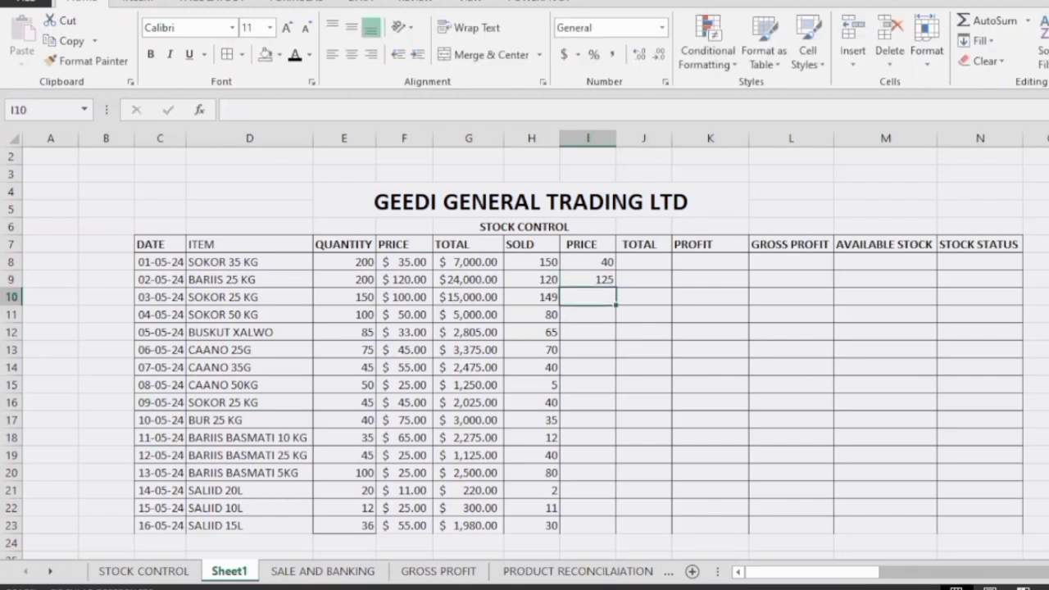
Enter the selling prices 110 and 120 in I10:I11
{"action": "type", "text": "110"}
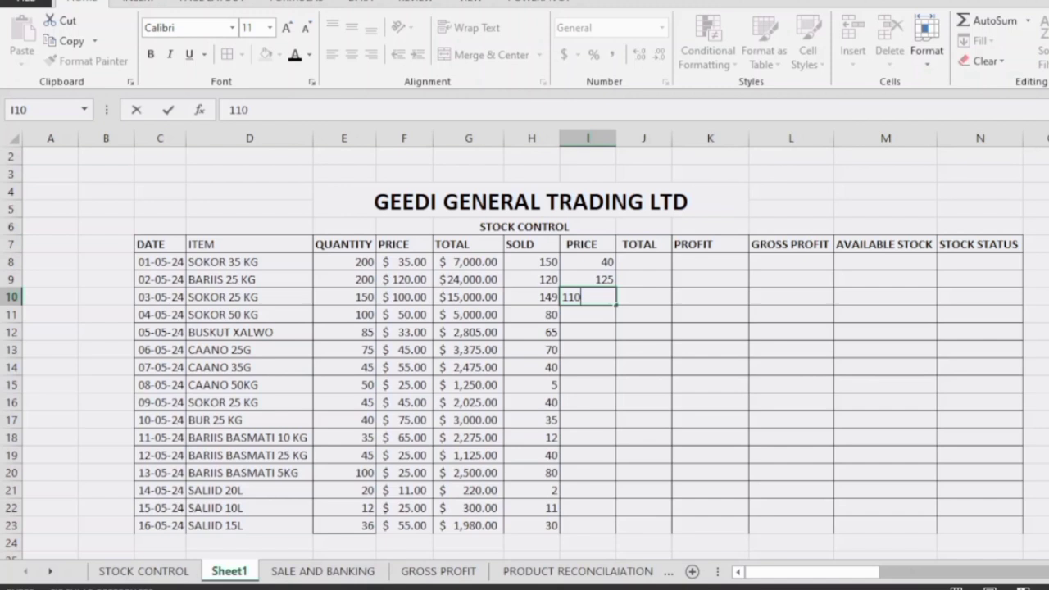
{"action": "key", "text": "Return"}
{"action": "type", "text": "12"}
{"action": "key", "text": "BackSpace"}
{"action": "type", "text": "20"}
{"action": "key", "text": "Return"}
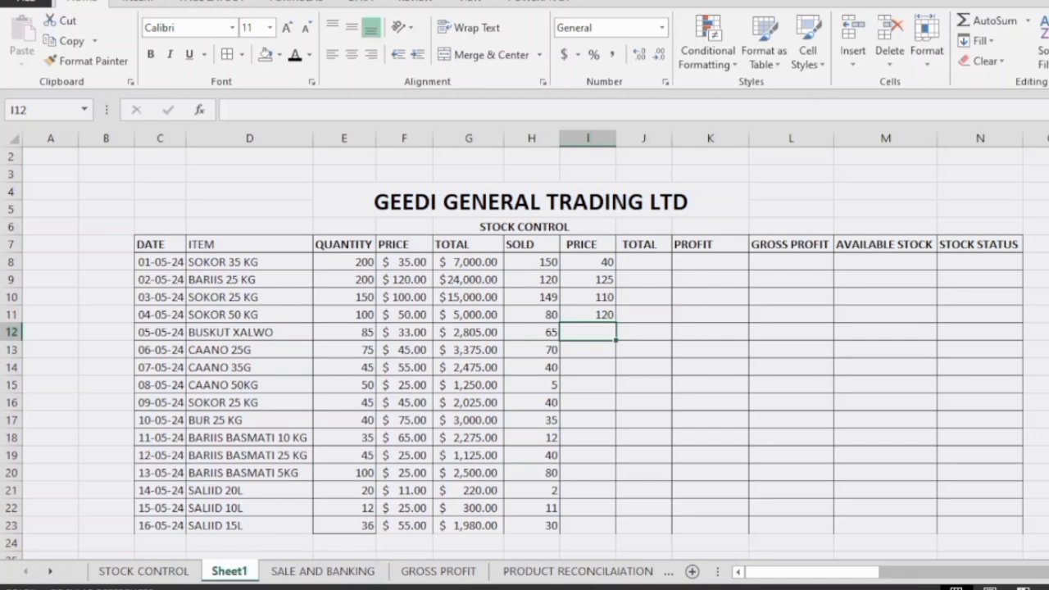
Enter the selling prices 90 and 85 in I12:I13
{"action": "type", "text": "80"}
{"action": "key", "text": "Return"}
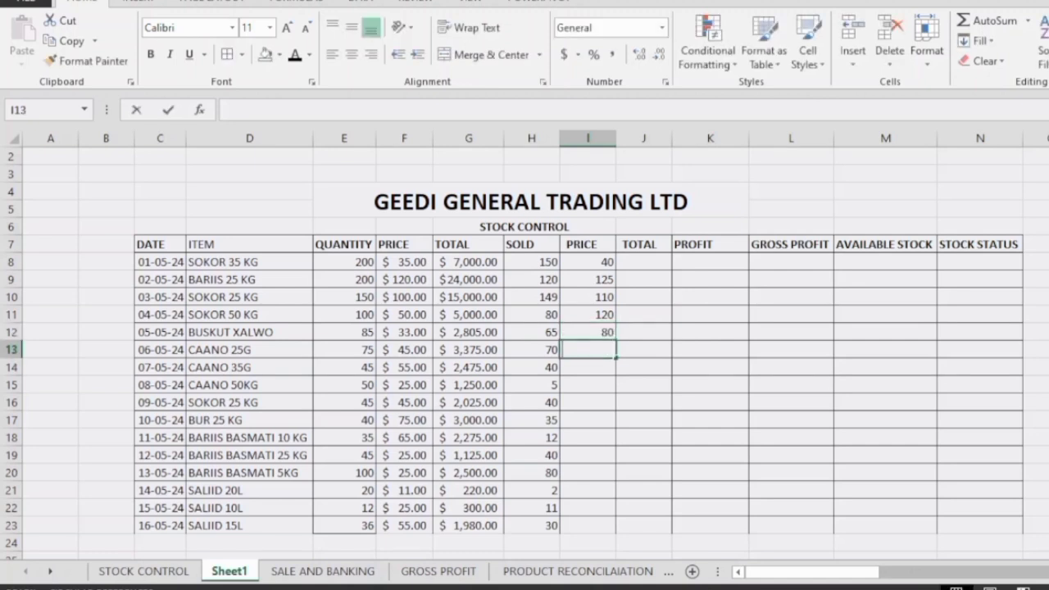
{"action": "type", "text": "7"}
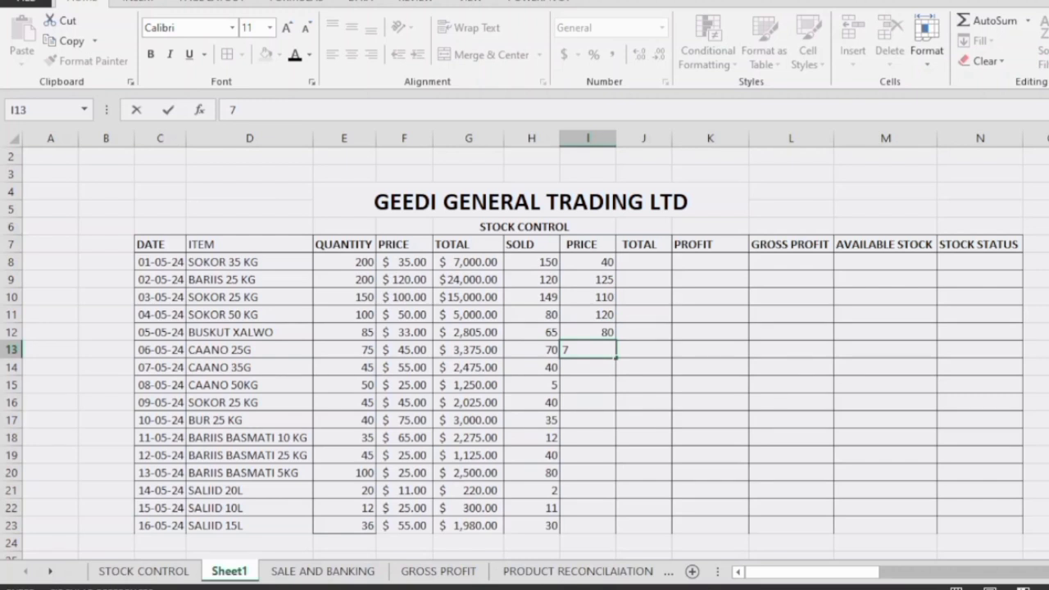
{"action": "key", "text": "Up"}
{"action": "key", "text": "BackSpace"}
{"action": "type", "text": "90"}
{"action": "key", "text": "Return"}
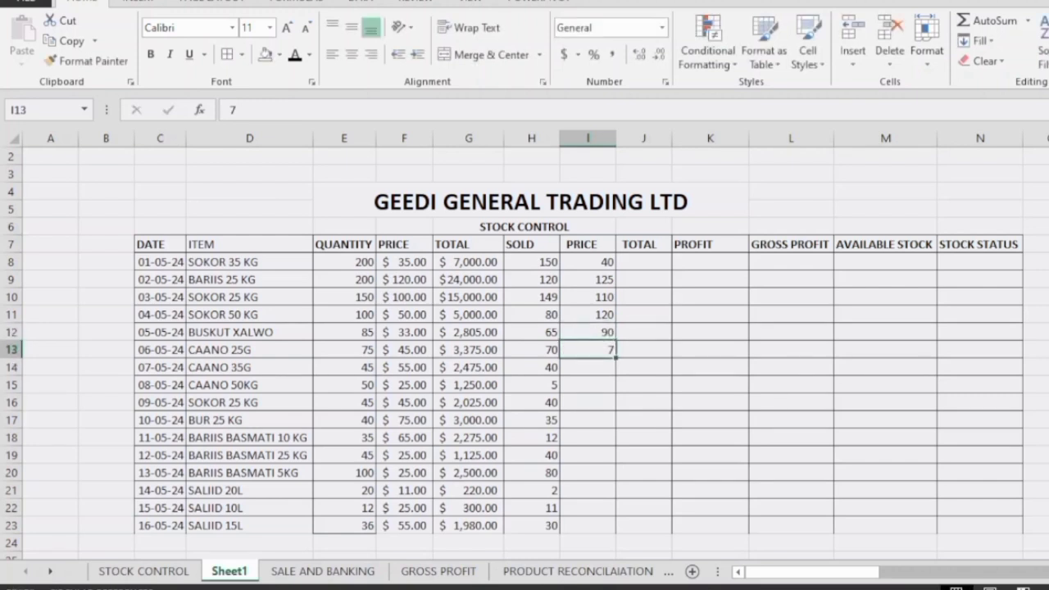
{"action": "type", "text": "85"}
{"action": "key", "text": "Return"}
Enter the selling prices 50, 55 and 50 in I14:I16
{"action": "type", "text": "50"}
{"action": "key", "text": "Return"}
{"action": "type", "text": "555"}
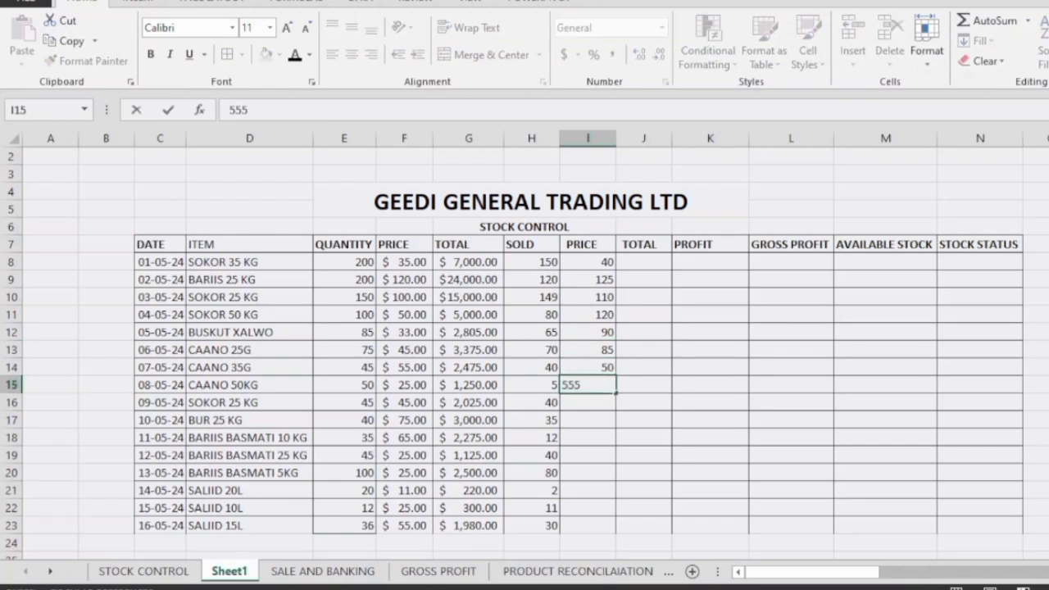
{"action": "key", "text": "BackSpace"}
{"action": "key", "text": "Return"}
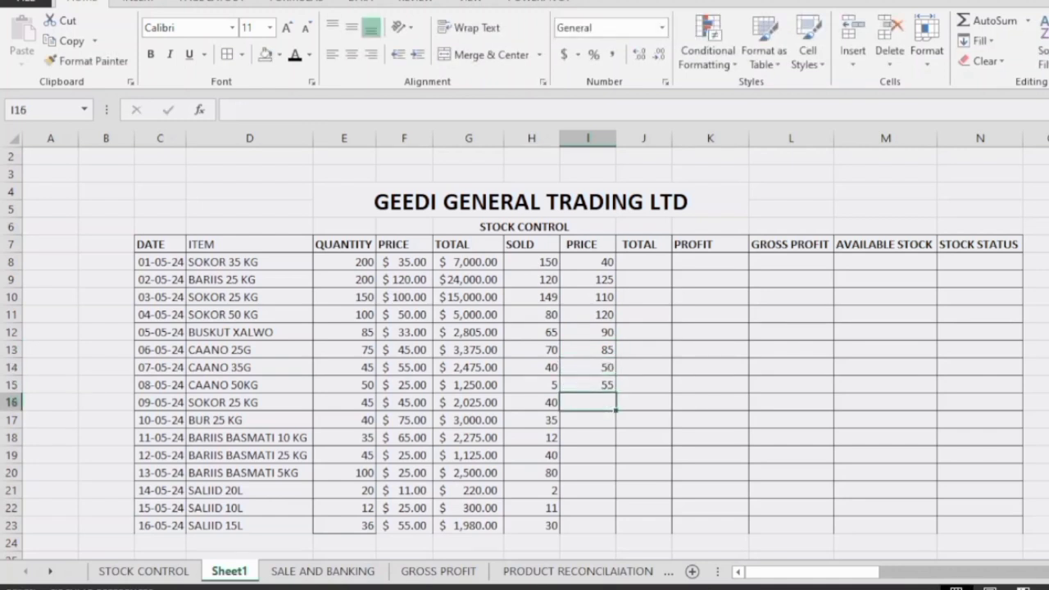
{"action": "type", "text": "50"}
{"action": "key", "text": "Return"}
Enter the selling prices 45, 60 and 48 in I17:I19
{"action": "type", "text": "45"}
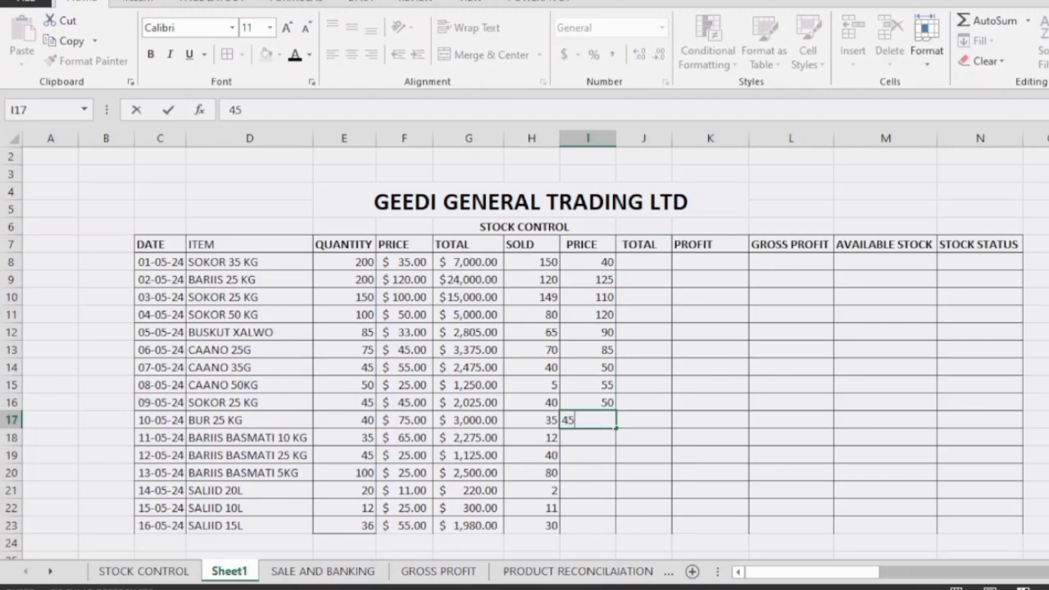
{"action": "key", "text": "Return"}
{"action": "type", "text": "60"}
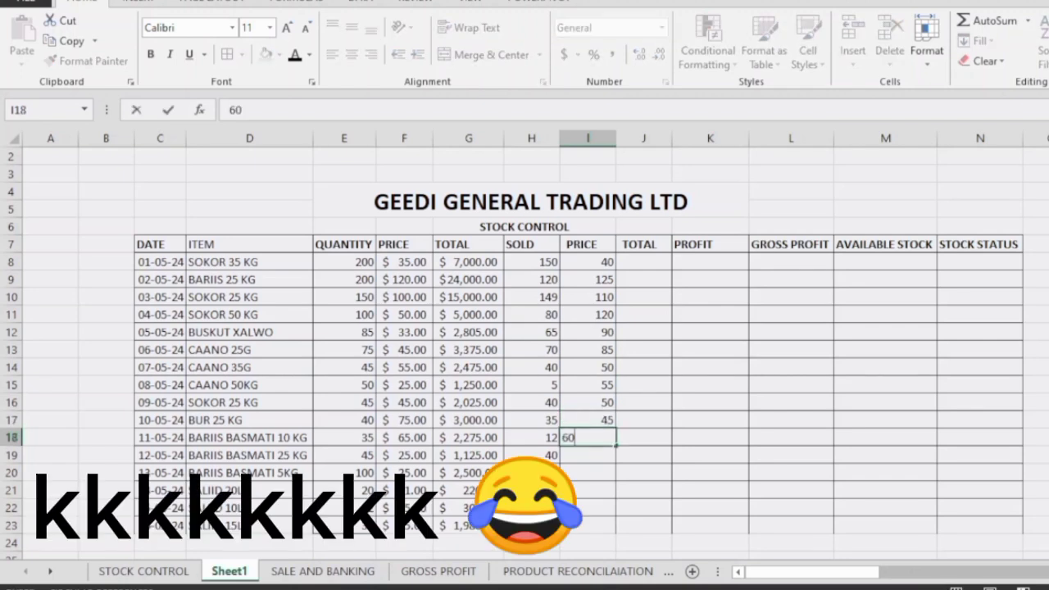
{"action": "key", "text": "Return"}
{"action": "type", "text": "48"}
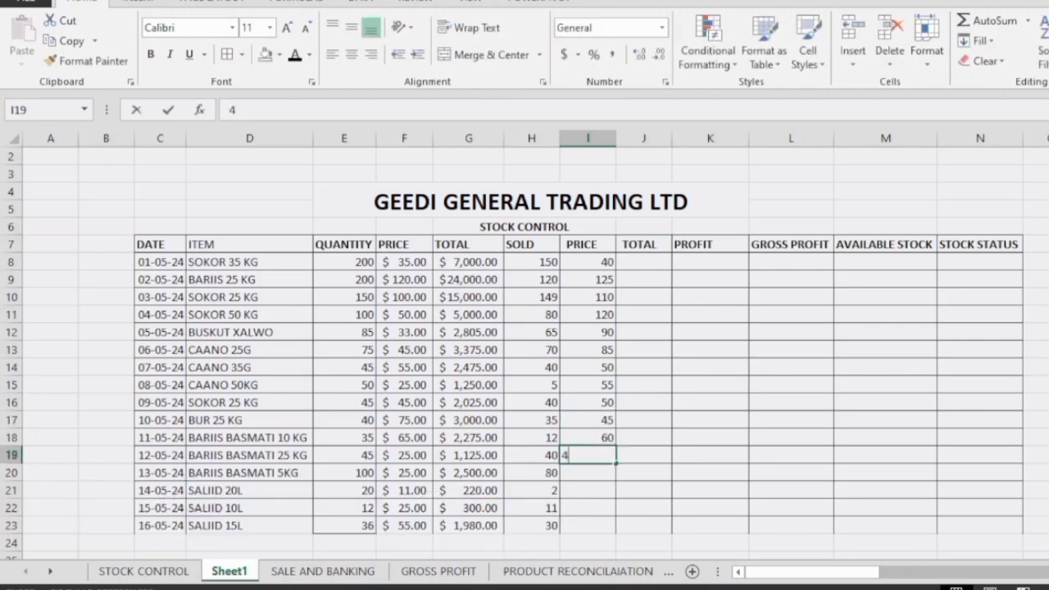
{"action": "key", "text": "Return"}
Enter the selling prices 120, 25, 15 and 40 in I20:I23, and apply the dollar Accounting format to I8:I23
{"action": "type", "text": "120"}
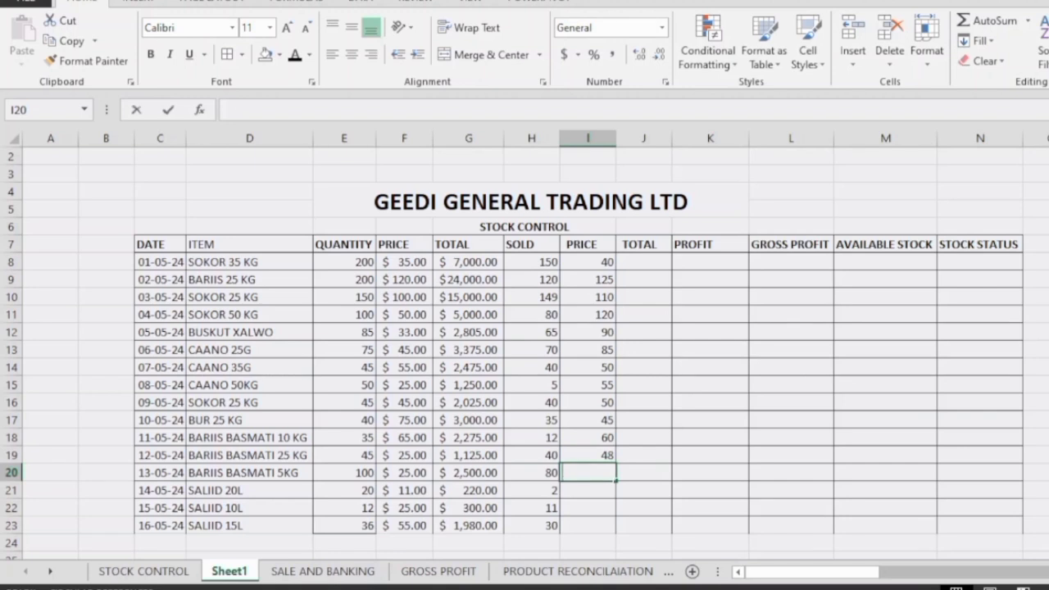
{"action": "key", "text": "Return"}
{"action": "type", "text": "25"}
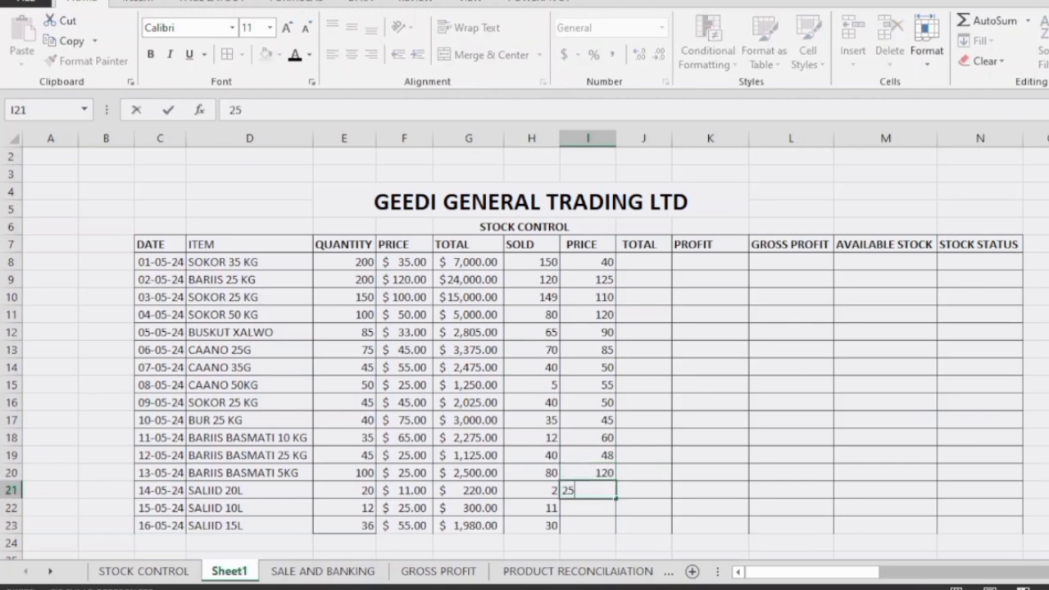
{"action": "key", "text": "Return"}
{"action": "type", "text": "15"}
{"action": "key", "text": "Return"}
{"action": "type", "text": "40"}
{"action": "key", "text": "Return"}
{"action": "left_click_drag", "start_coordinate": [587, 262], "coordinate": [587, 525]}
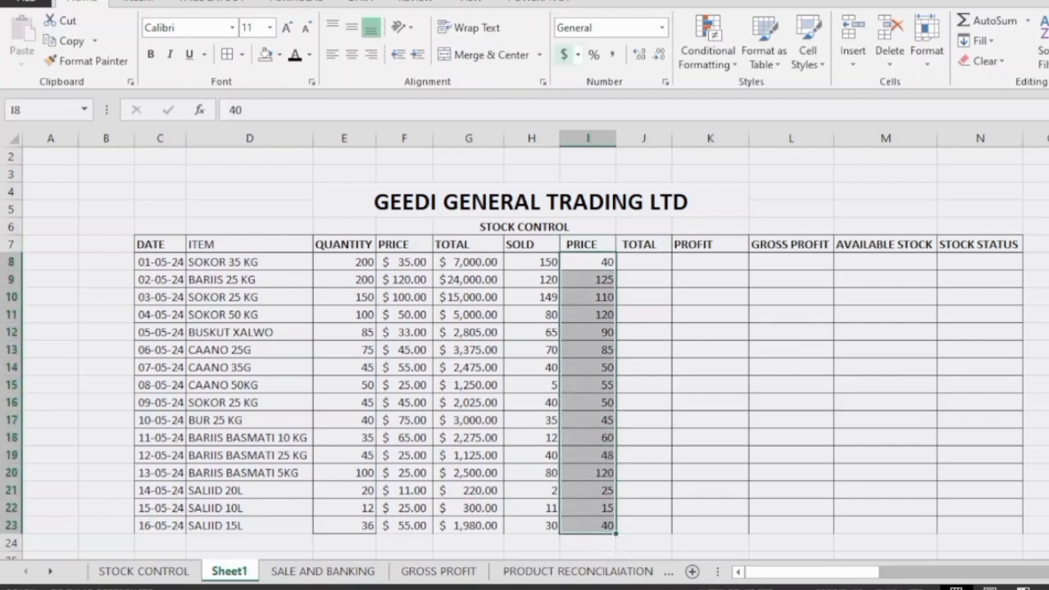
{"action": "left_click", "coordinate": [564, 54]}
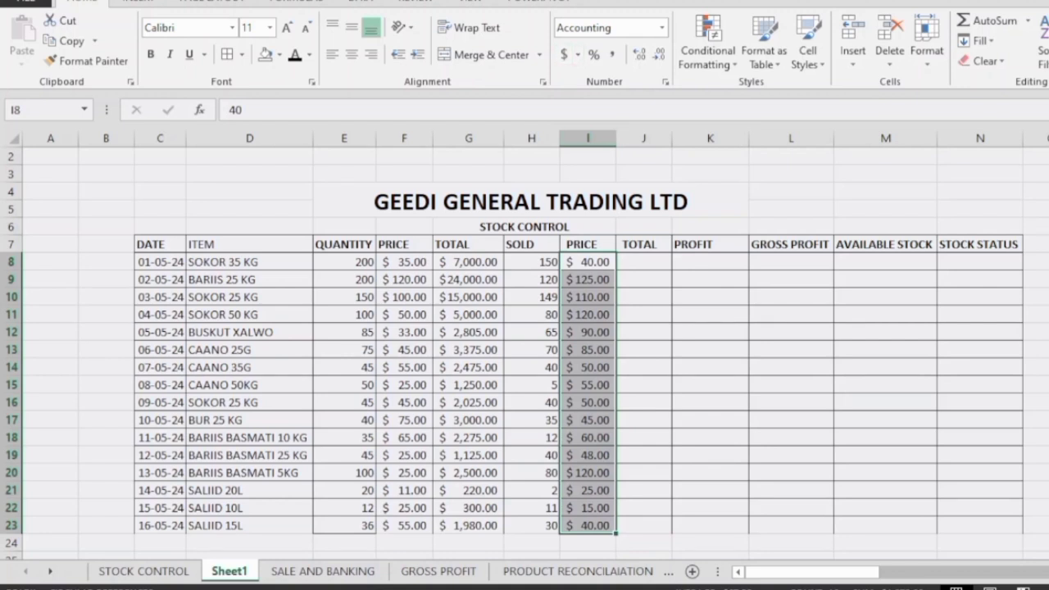
Calculate the sales total in J8 with the formula =I8*H8
{"action": "left_click", "coordinate": [643, 262]}
{"action": "type", "text": "="}
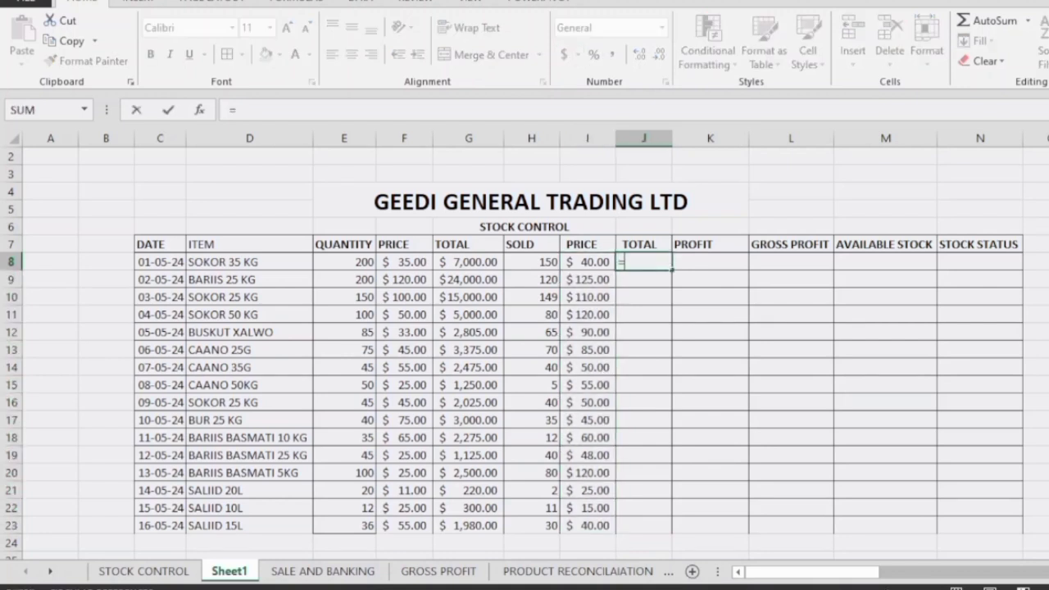
{"action": "left_click", "coordinate": [587, 262]}
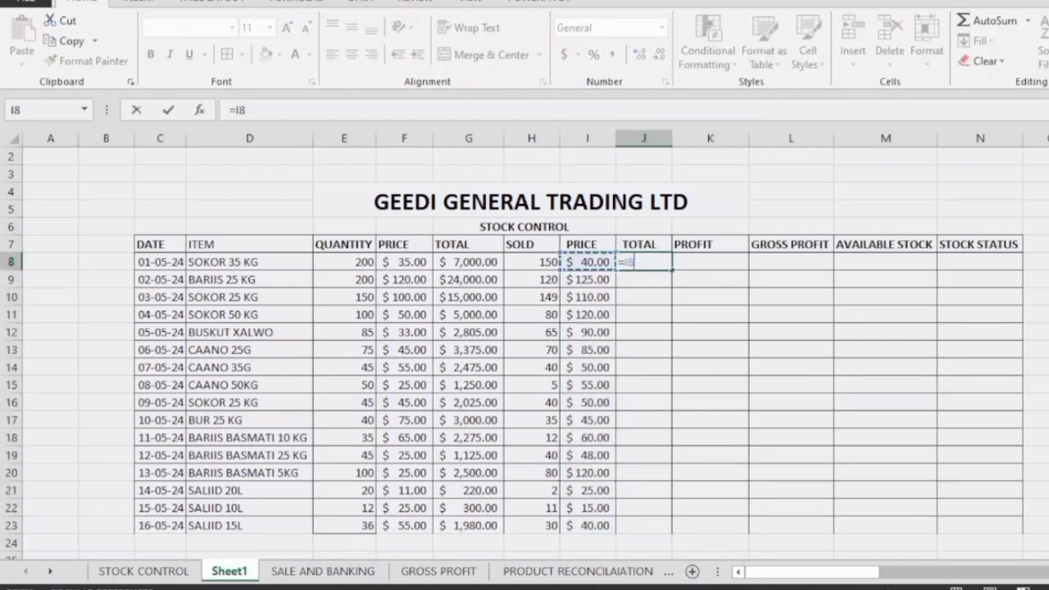
{"action": "type", "text": "*"}
{"action": "left_click", "coordinate": [531, 262]}
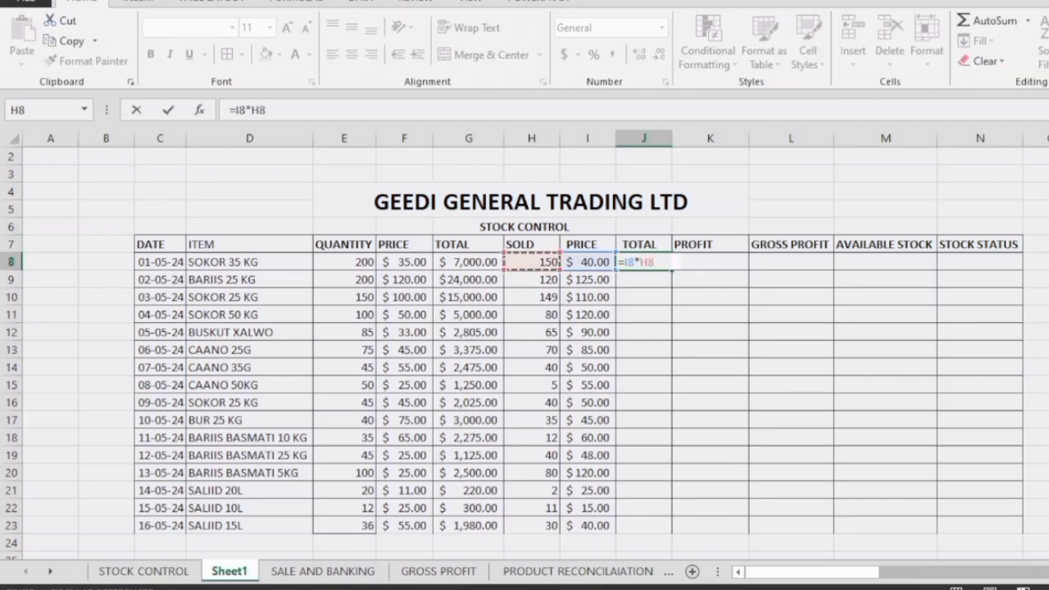
{"action": "key", "text": "Return"}
Fill the sales total formula from J8 down to J23 and autofit the width of column J
{"action": "left_click", "coordinate": [648, 262]}
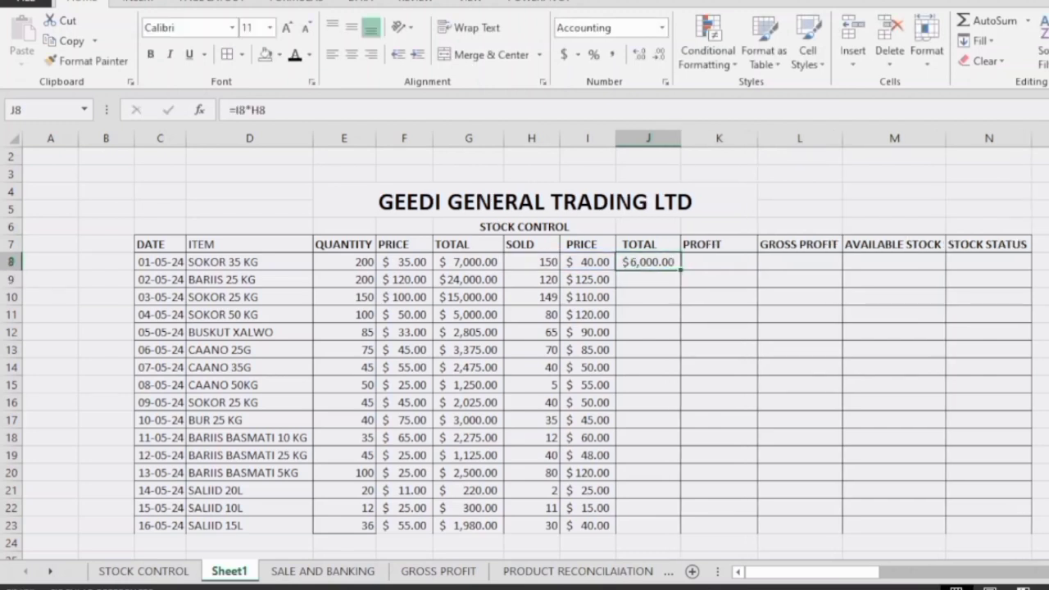
{"action": "left_click_drag", "start_coordinate": [680, 270], "coordinate": [678, 528]}
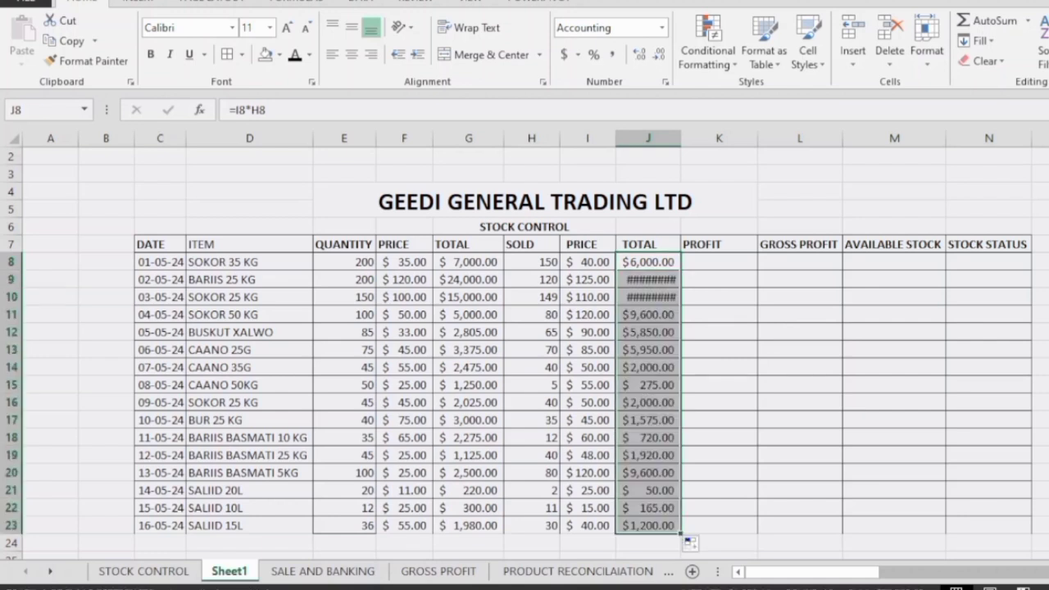
{"action": "left_click", "coordinate": [647, 137]}
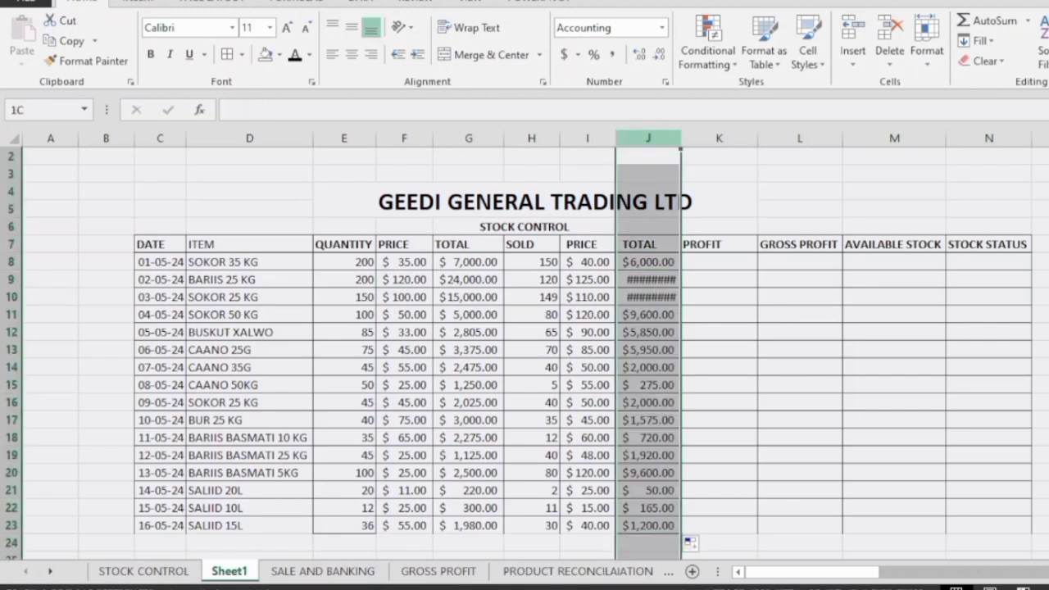
{"action": "double_click", "coordinate": [681, 138]}
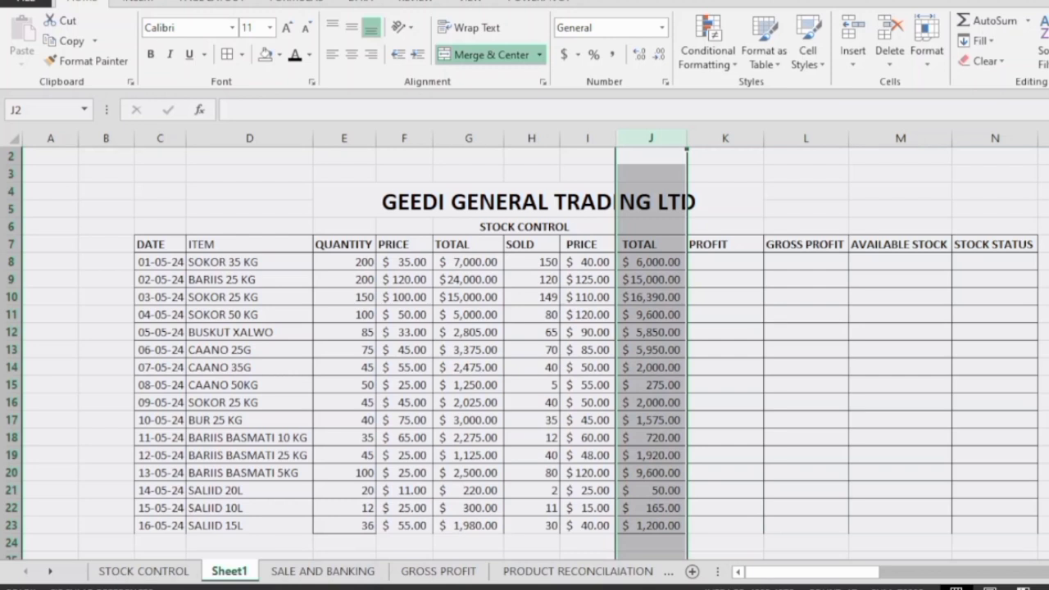
Try to calculate the first item's profit in K8 with the formula =F8-I8
{"action": "left_click", "coordinate": [725, 262]}
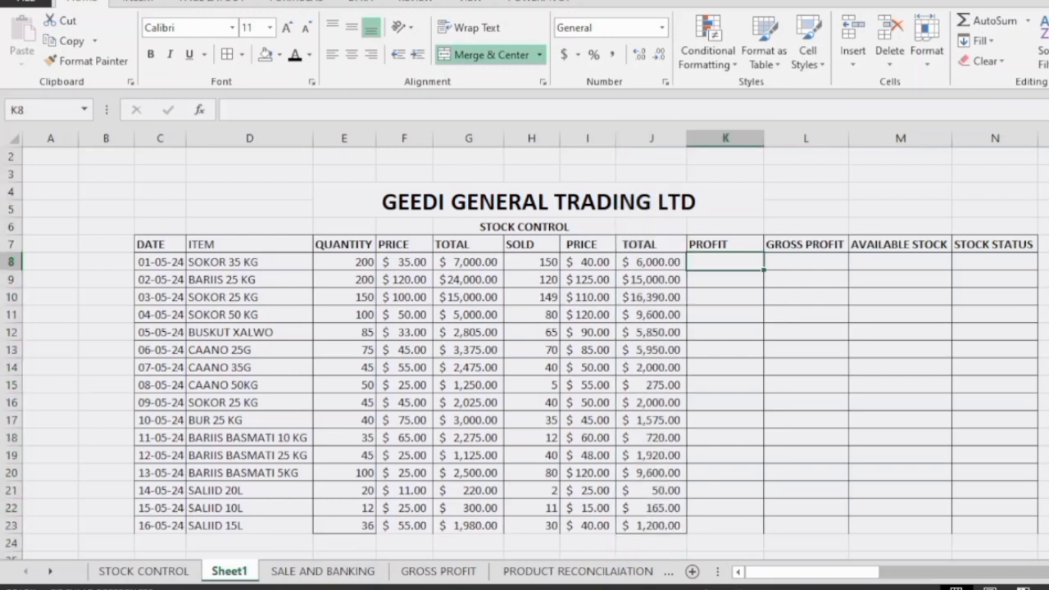
{"action": "left_click", "coordinate": [805, 262]}
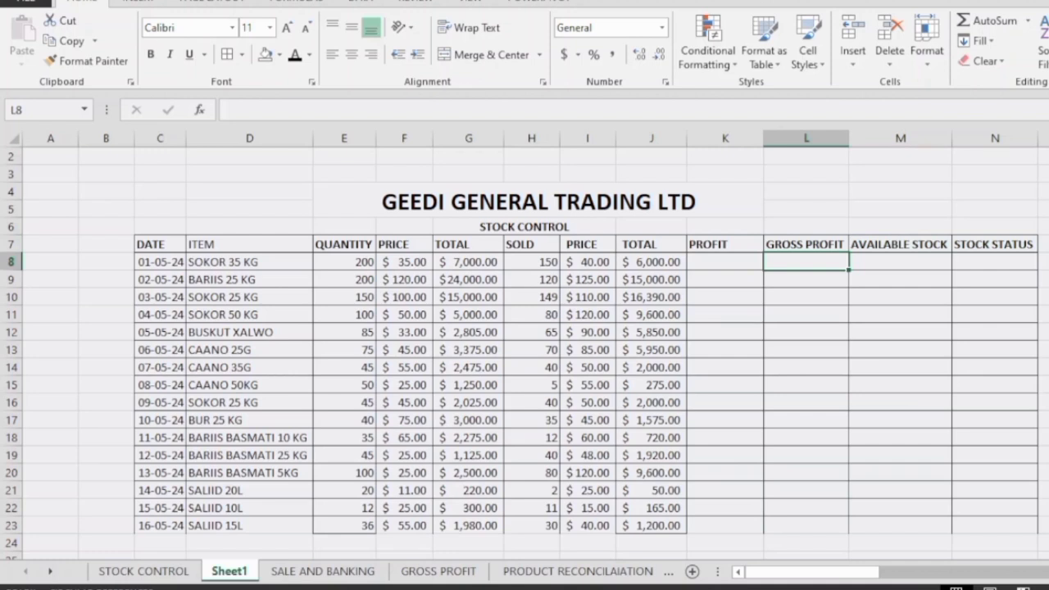
{"action": "left_click", "coordinate": [725, 263]}
{"action": "type", "text": "="}
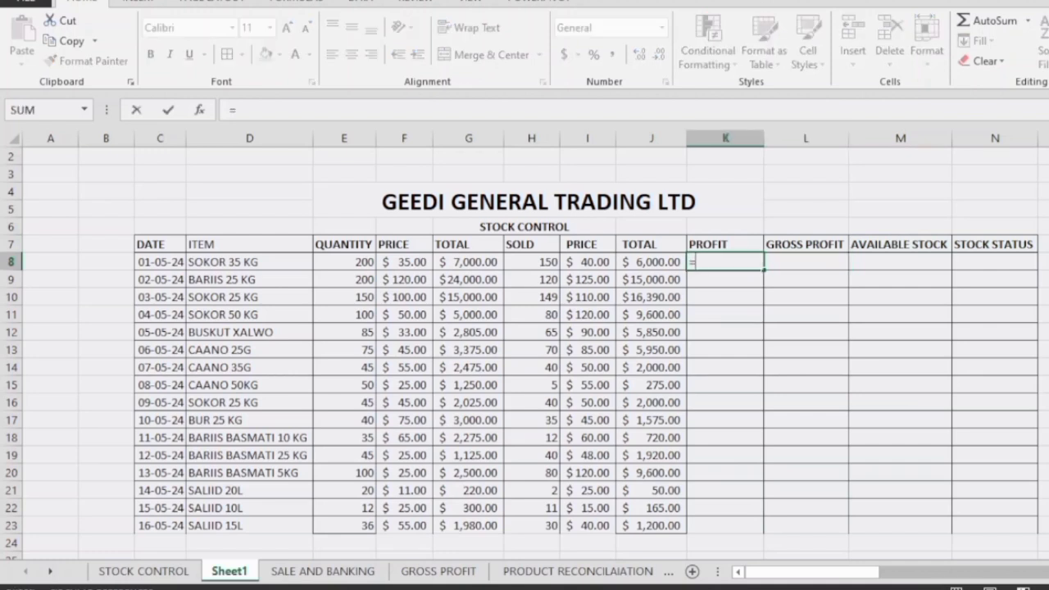
{"action": "left_click", "coordinate": [404, 262]}
{"action": "type", "text": "-"}
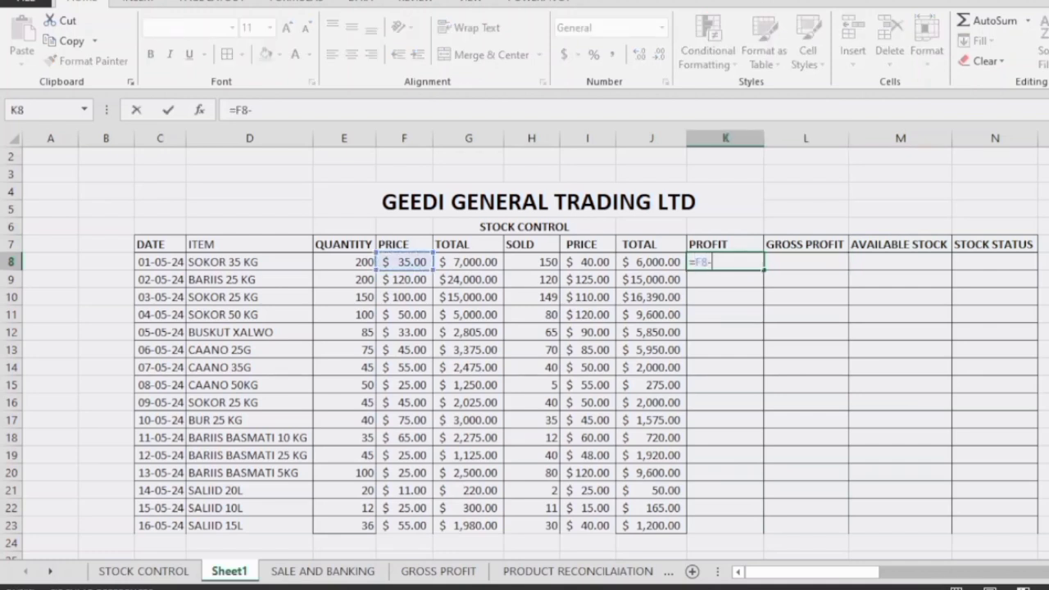
{"action": "left_click", "coordinate": [587, 263]}
{"action": "key", "text": "Return"}
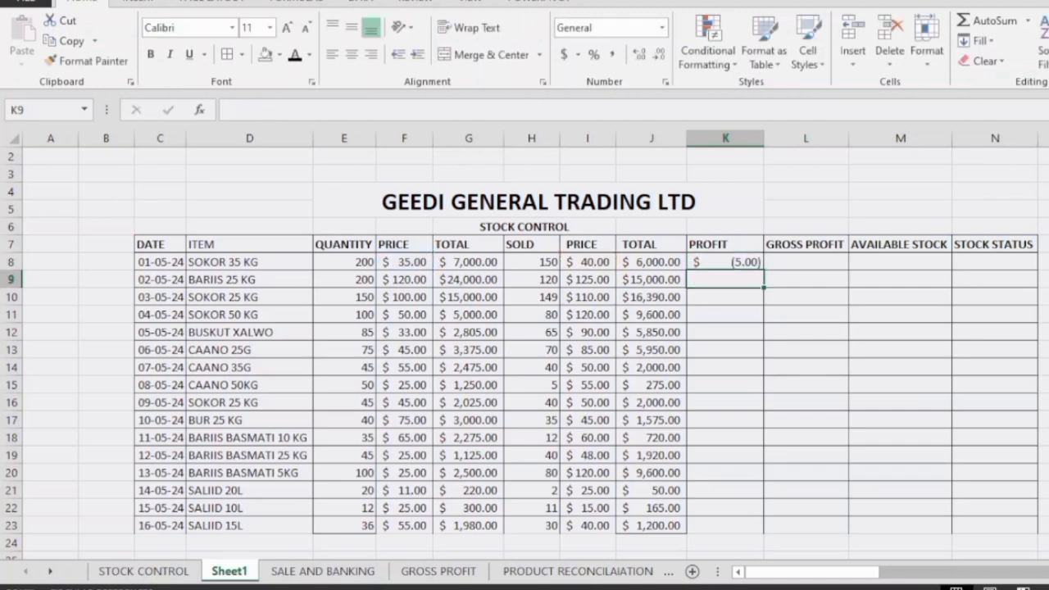
Replace the profit formula in K8 with =I8-F8, selling price minus purchase price
{"action": "left_click", "coordinate": [725, 262]}
{"action": "double_click", "coordinate": [725, 262]}
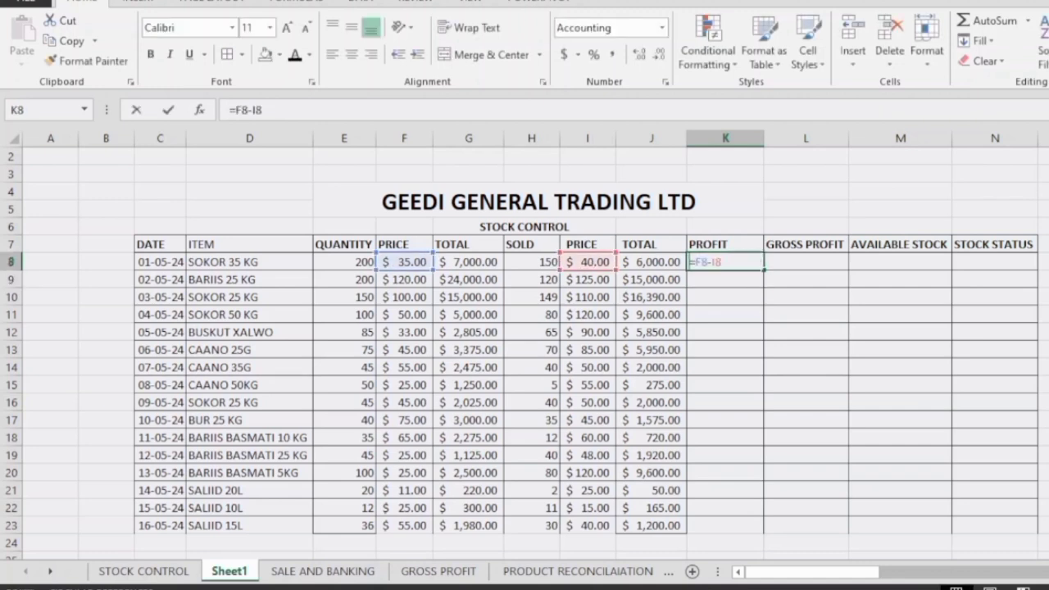
{"action": "key", "text": "BackSpace"}
{"action": "key", "text": "BackSpace"}
{"action": "key", "text": "BackSpace"}
{"action": "key", "text": "BackSpace"}
{"action": "key", "text": "BackSpace"}
{"action": "left_click", "coordinate": [587, 263]}
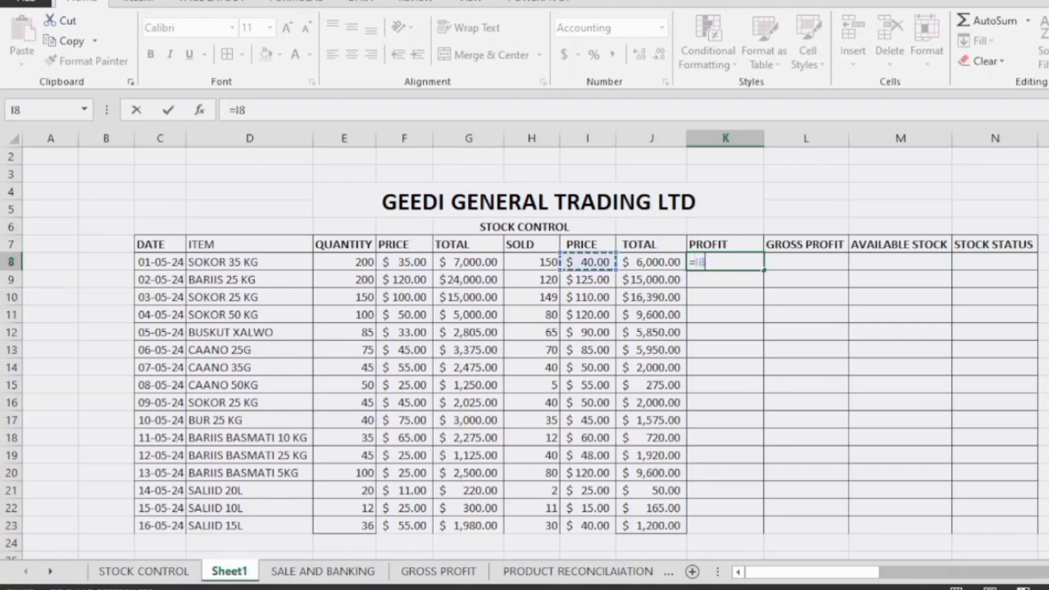
{"action": "type", "text": "-"}
{"action": "left_click", "coordinate": [404, 263]}
{"action": "key", "text": "Return"}
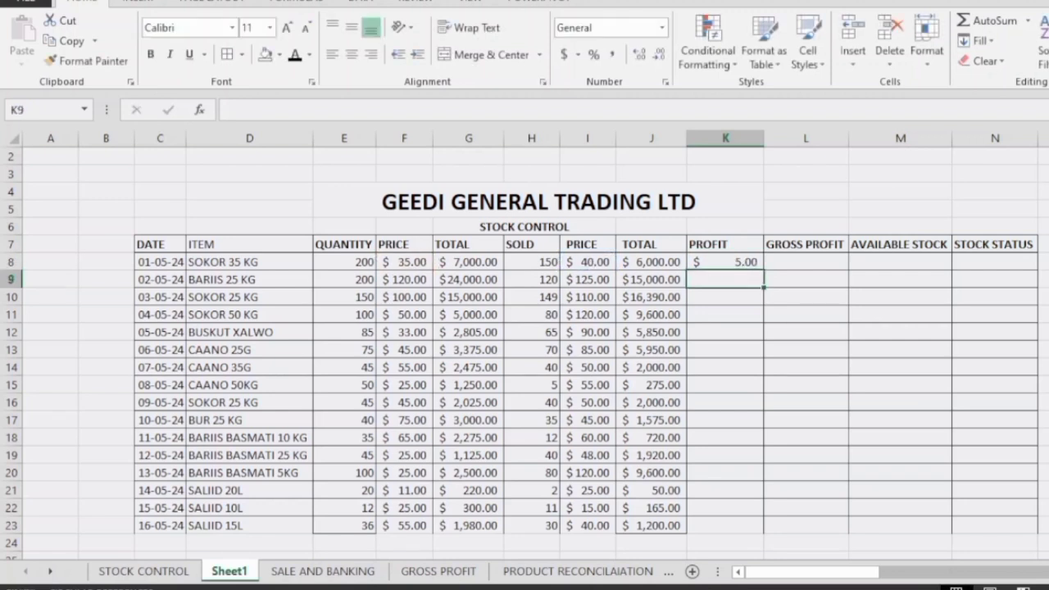
Copy the K8 profit formula down through K23 as a trial, and undo that fill
{"action": "left_click", "coordinate": [726, 262]}
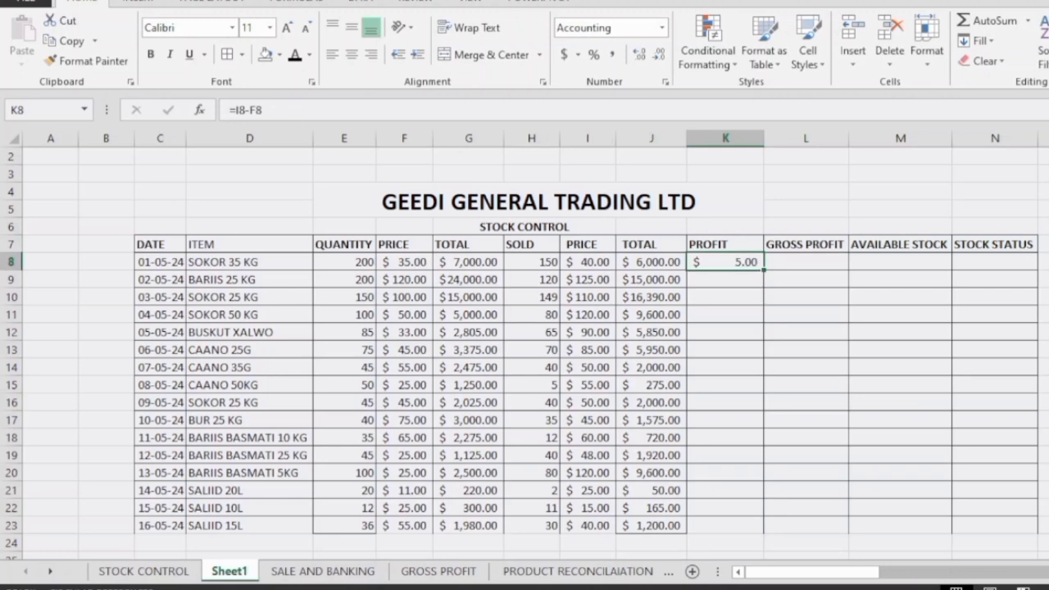
{"action": "left_click_drag", "start_coordinate": [764, 270], "coordinate": [764, 529]}
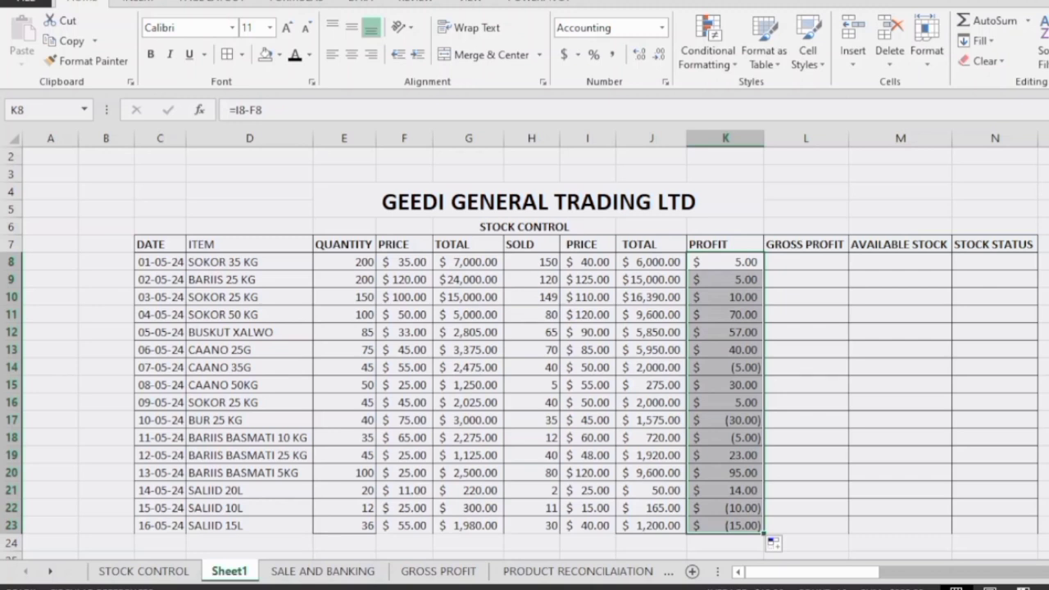
{"action": "left_click", "coordinate": [725, 262]}
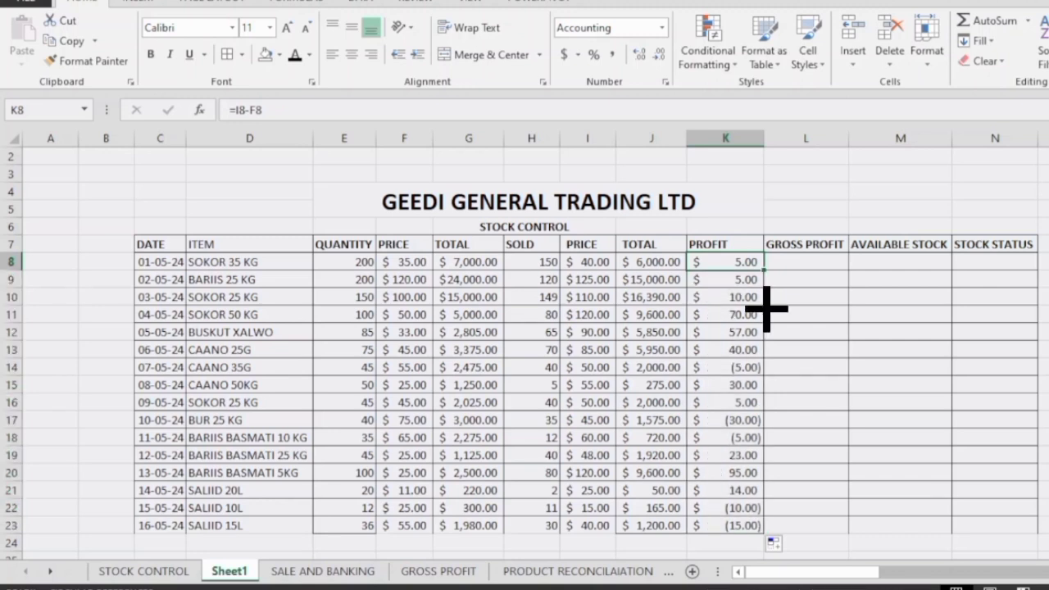
{"action": "key", "text": "ctrl+z"}
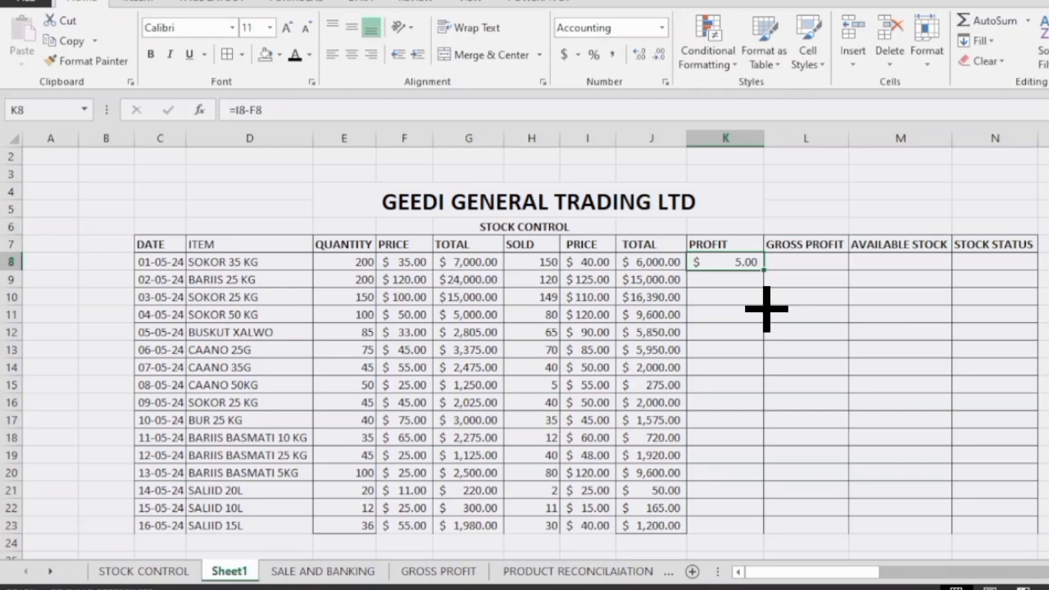
Fill the profit formula from K8 down to K23
{"action": "left_click_drag", "start_coordinate": [764, 269], "coordinate": [764, 529]}
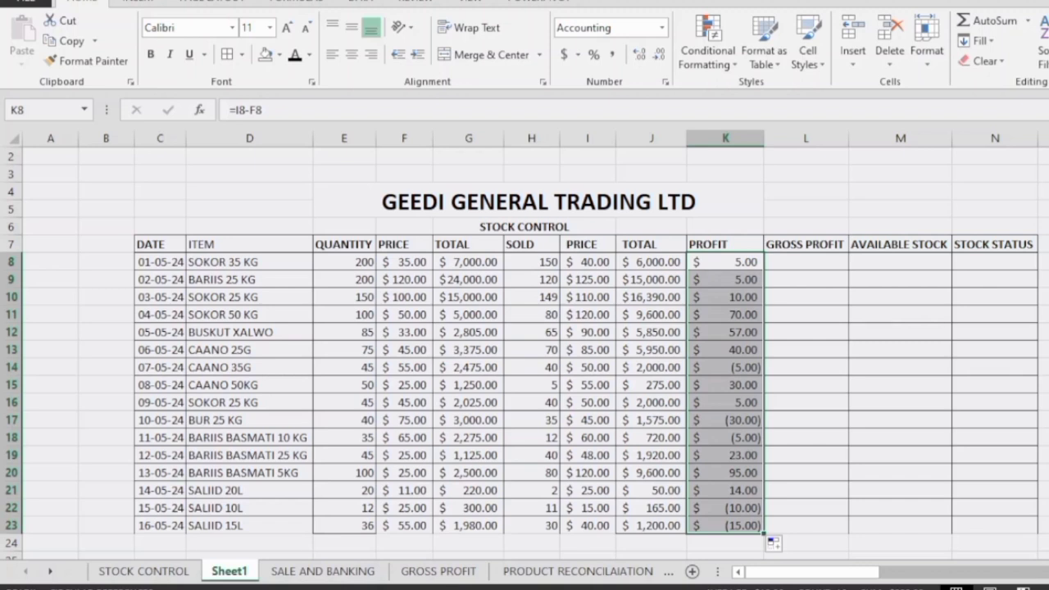
Calculate the first item's gross profit in L8 with the formula =K8*H8, profit multiplied by quantity sold
{"action": "left_click", "coordinate": [588, 421]}
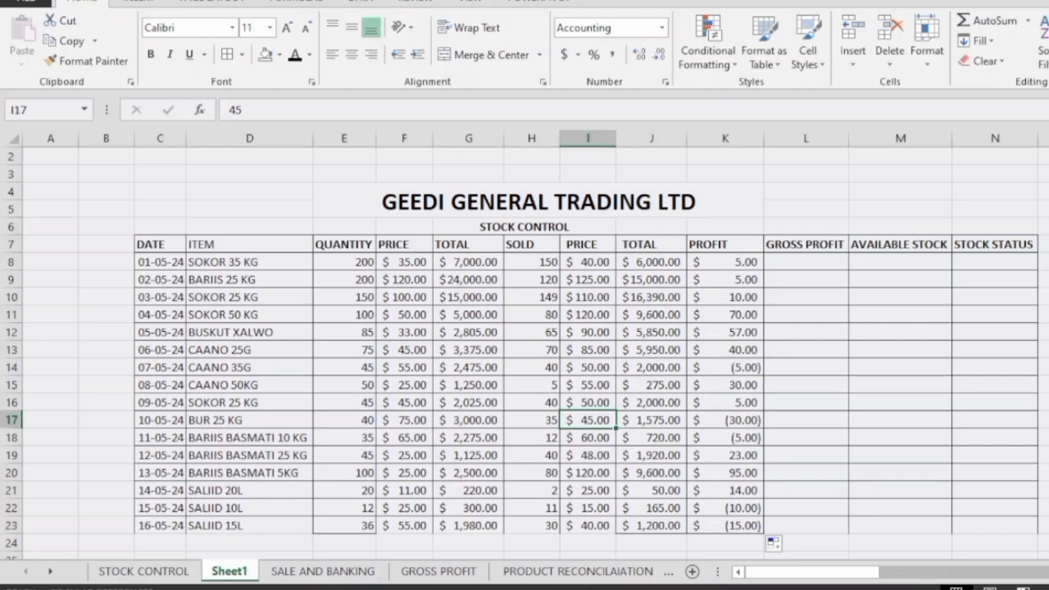
{"action": "left_click", "coordinate": [806, 263]}
{"action": "type", "text": "="}
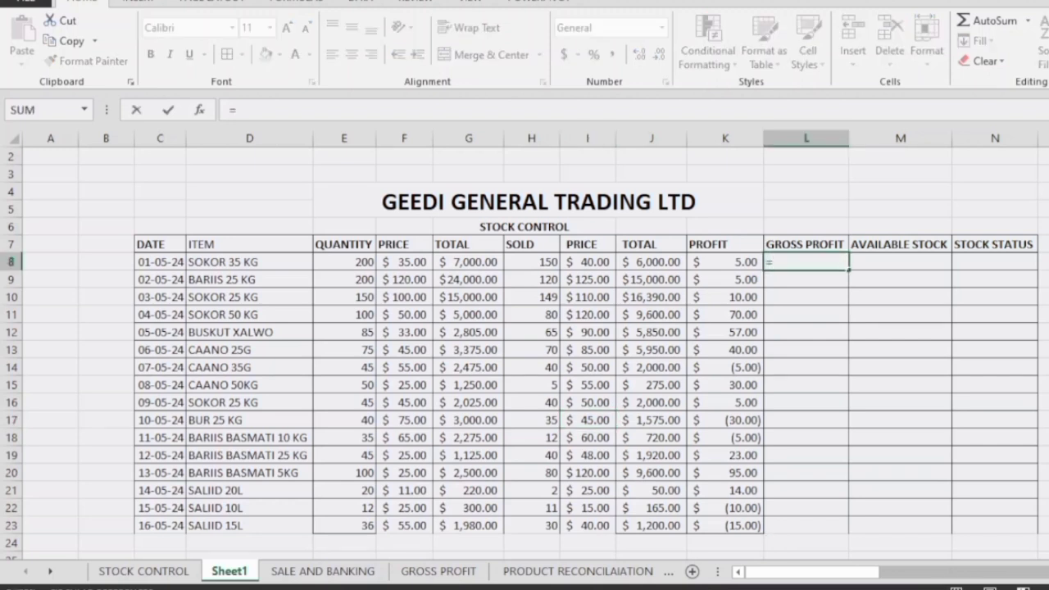
{"action": "key", "text": "Left"}
{"action": "type", "text": "*"}
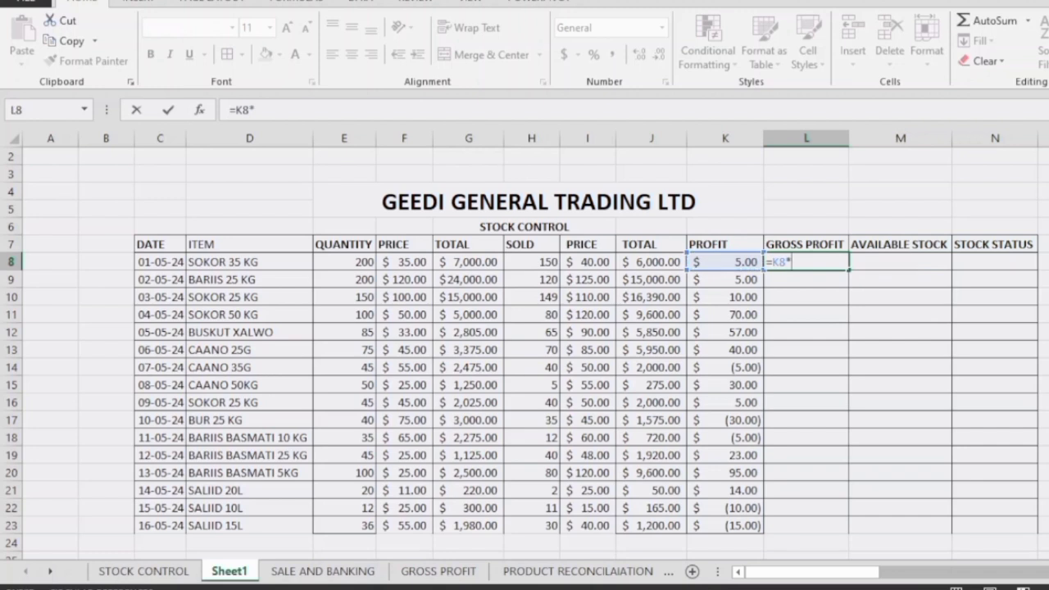
{"action": "key", "text": "Left"}
{"action": "key", "text": "Left"}
{"action": "key", "text": "Left"}
{"action": "key", "text": "Left"}
{"action": "key", "text": "Return"}
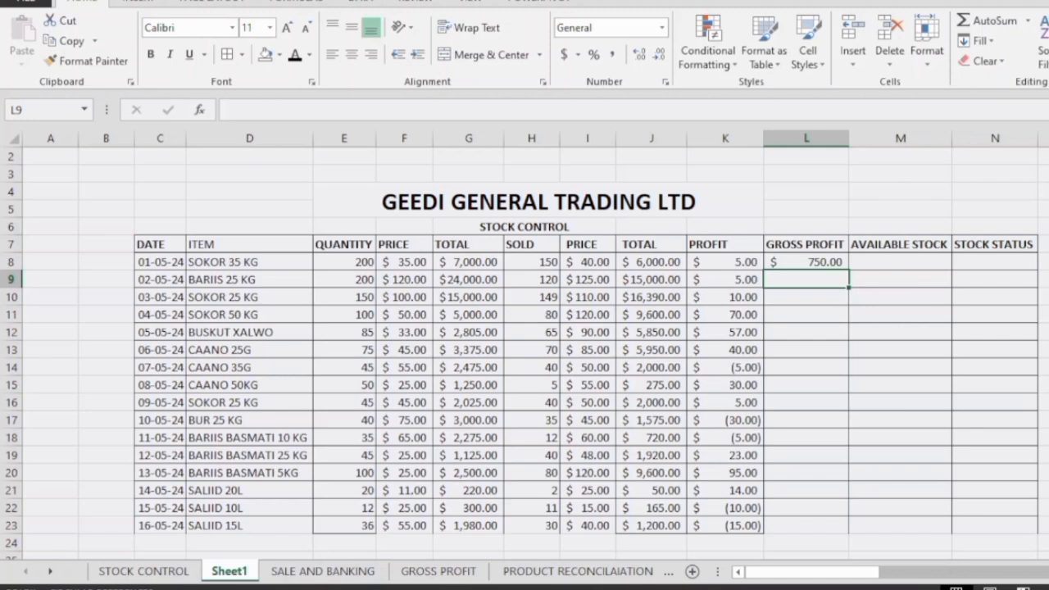
Fill the gross profit formula from L8 down to L23
{"action": "key", "text": "Up"}
{"action": "key", "text": "shift+Down"}
{"action": "key", "text": "shift+Down"}
{"action": "key", "text": "shift+Down"}
{"action": "key", "text": "shift+Down"}
{"action": "key", "text": "shift+Down"}
{"action": "key", "text": "shift+Down"}
{"action": "key", "text": "shift+Down"}
{"action": "key", "text": "shift+Down"}
{"action": "key", "text": "shift+Down"}
{"action": "key", "text": "shift+Down"}
{"action": "key", "text": "shift+Down"}
{"action": "key", "text": "shift+Down"}
{"action": "key", "text": "shift+Down"}
{"action": "key", "text": "shift+Down"}
{"action": "key", "text": "shift+Down"}
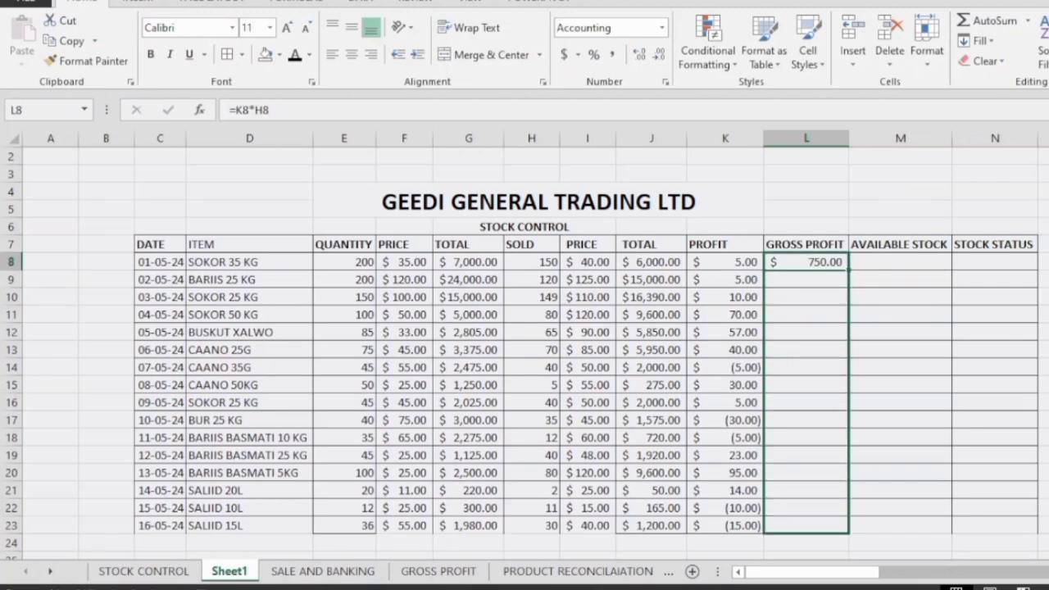
{"action": "key", "text": "ctrl+d"}
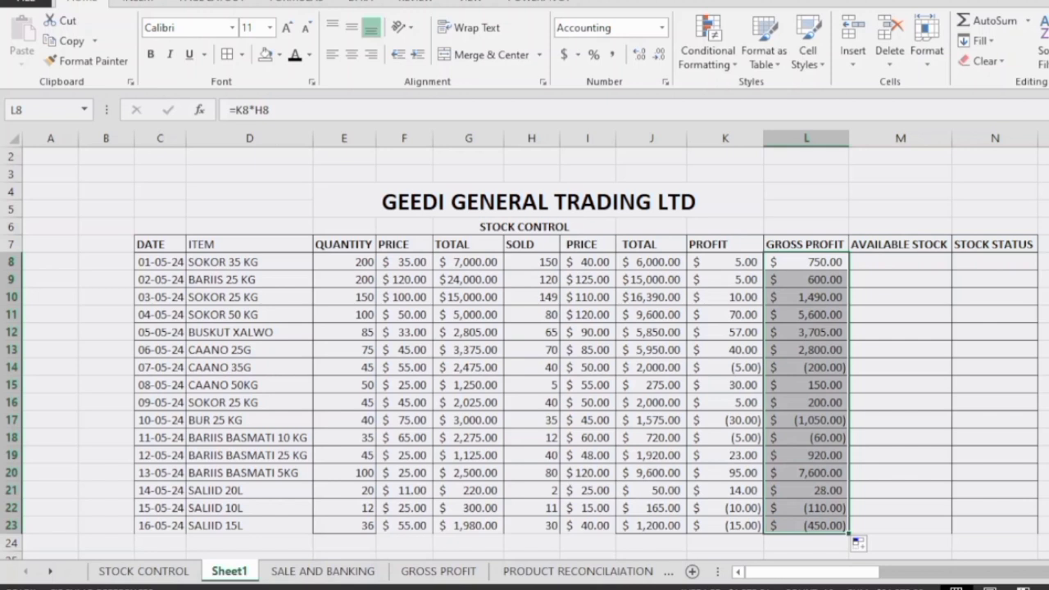
Calculate available stock in M8 with =E8-H8, quantity minus sold, and fill the formula down to M23
{"action": "left_click", "coordinate": [900, 262]}
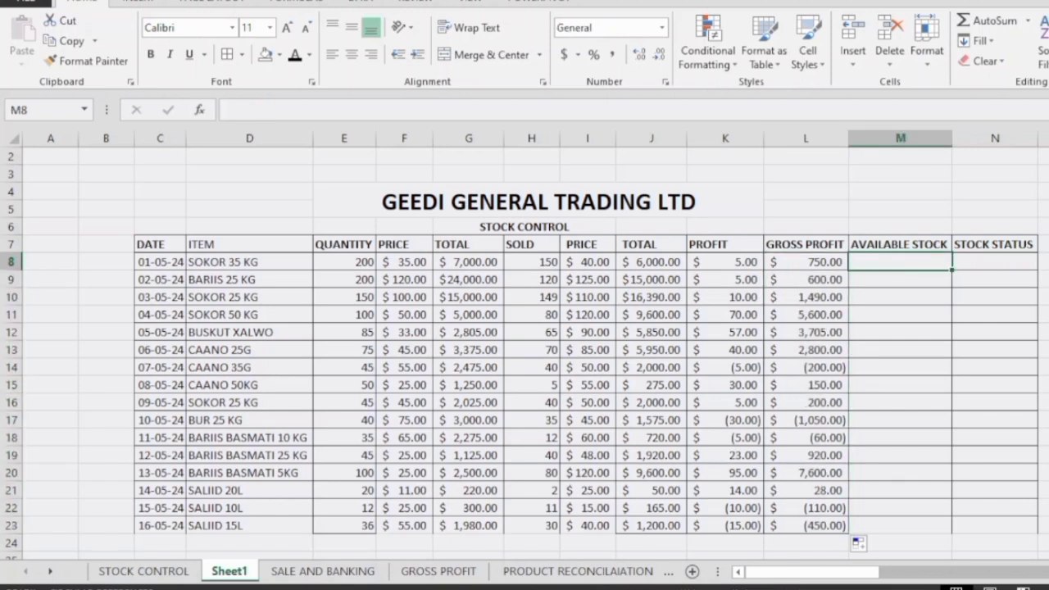
{"action": "type", "text": "="}
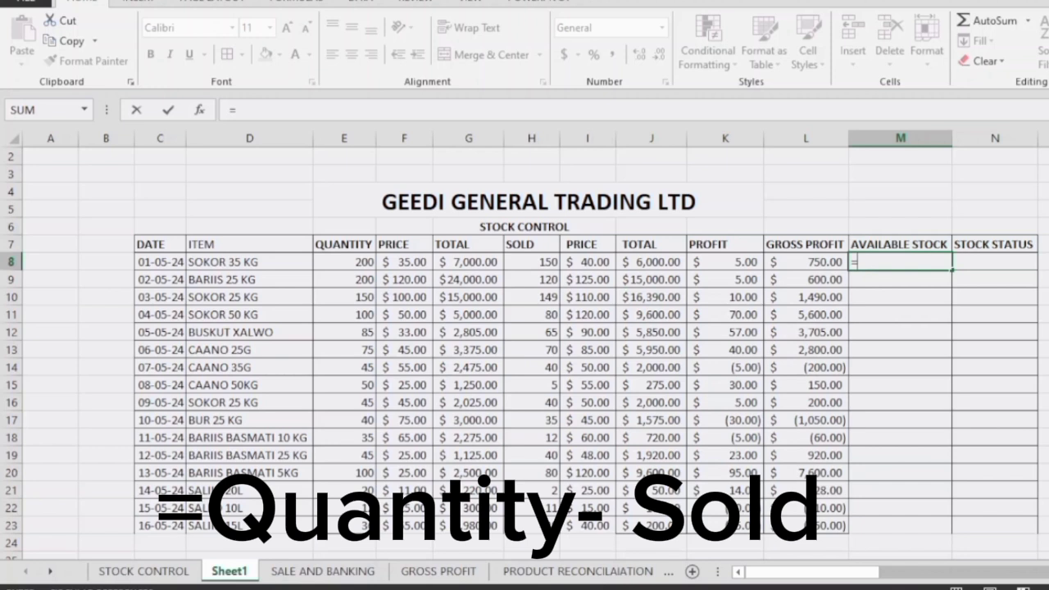
{"action": "left_click", "coordinate": [344, 262]}
{"action": "type", "text": "-"}
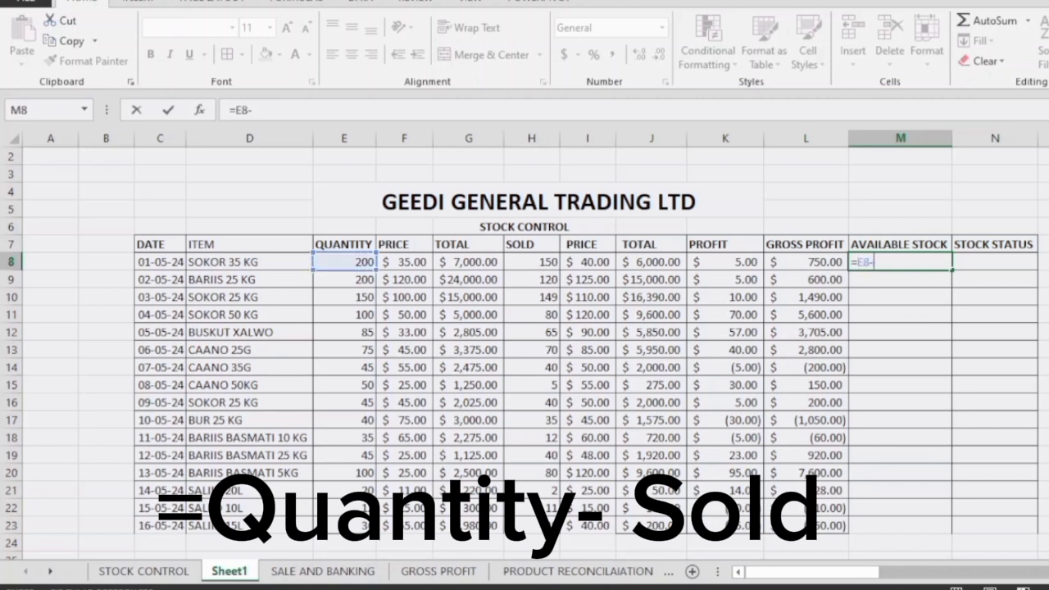
{"action": "left_click", "coordinate": [531, 262]}
{"action": "key", "text": "Return"}
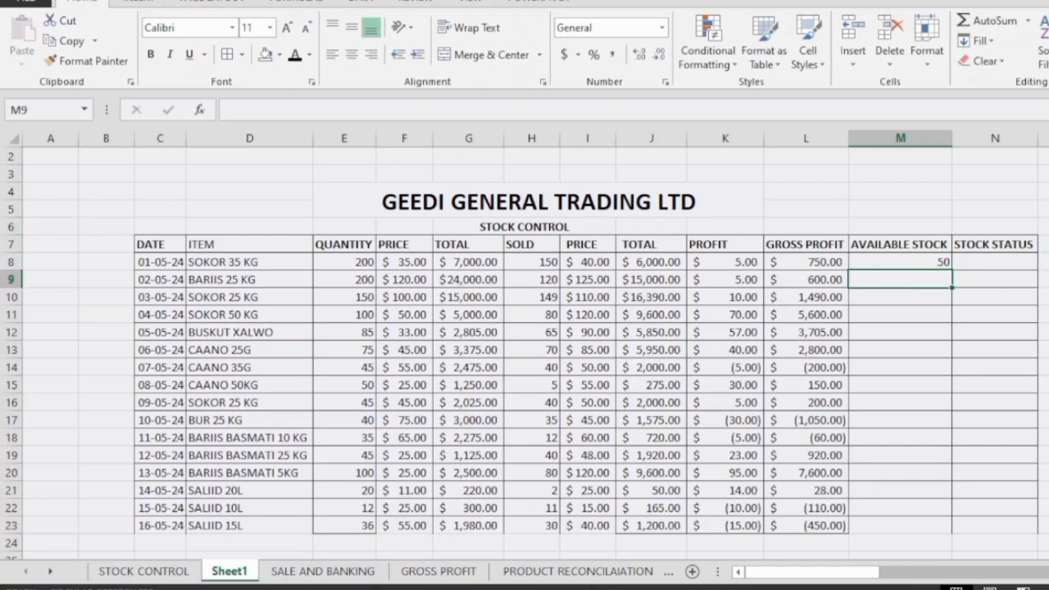
{"action": "left_click", "coordinate": [900, 262]}
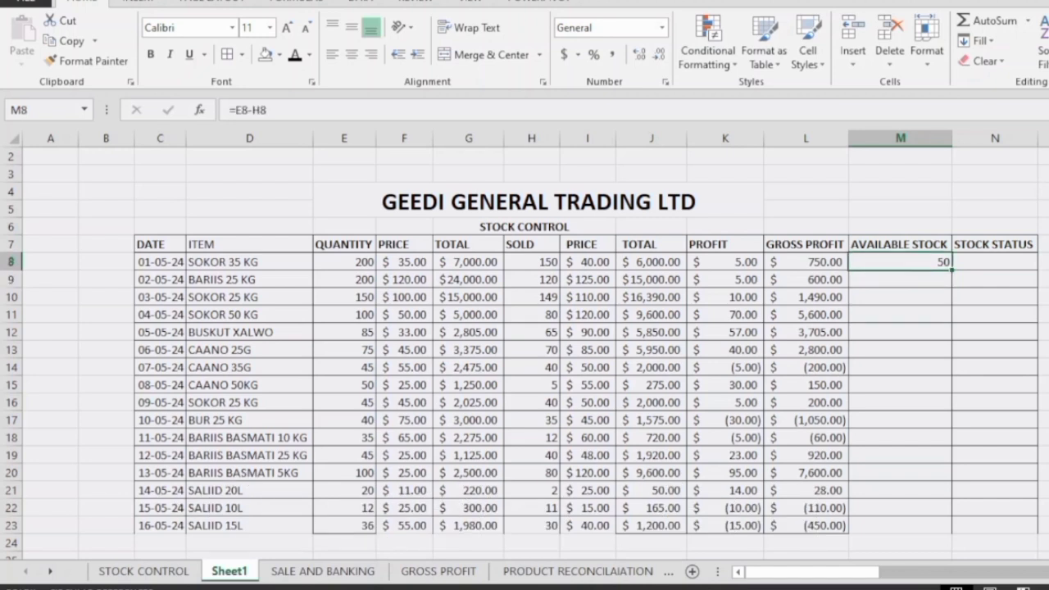
{"action": "left_click_drag", "start_coordinate": [951, 269], "coordinate": [950, 528]}
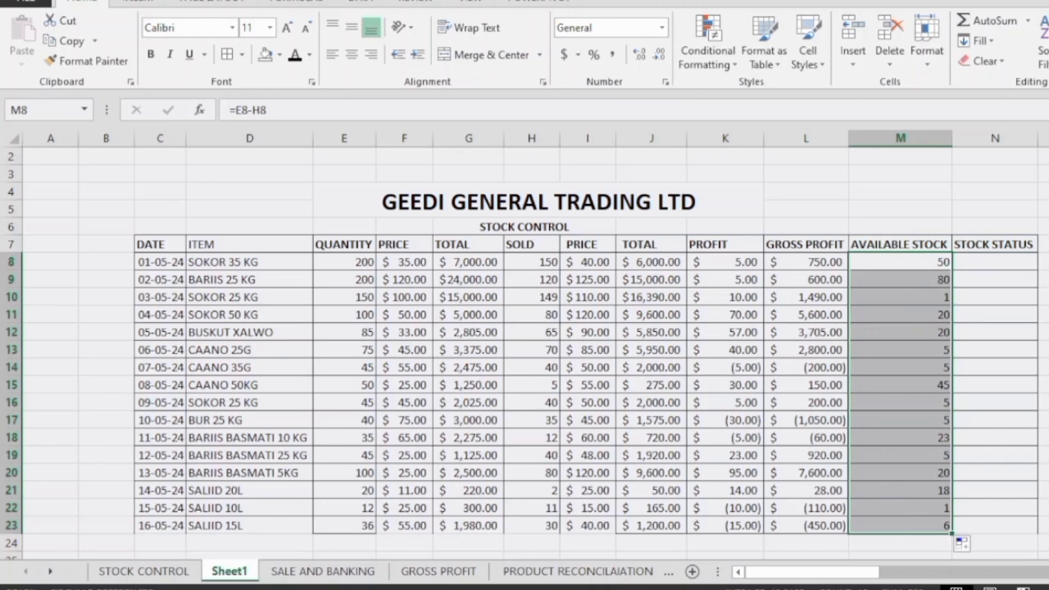